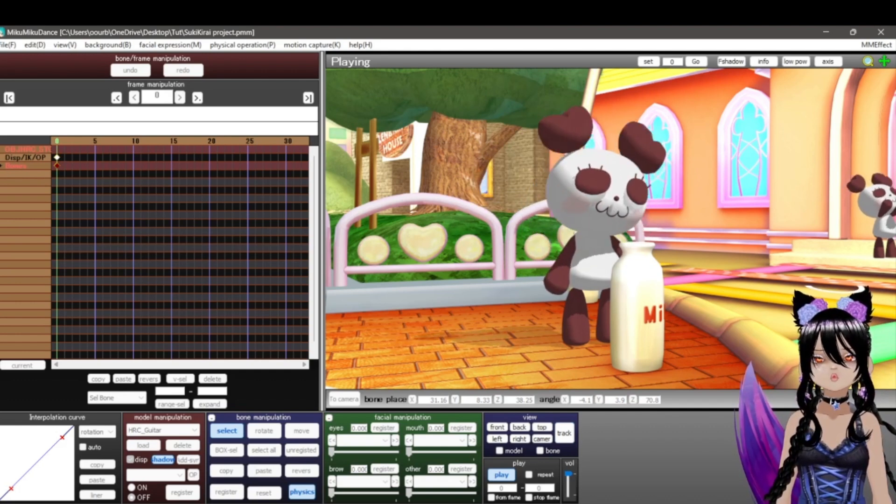
Stop the animation playback with the panda beside the milk bottle in view.
{"action": "key", "text": "p"}
{"action": "scroll", "coordinate": [611, 229], "scroll_direction": "up", "scroll_amount": 2}
{"action": "scroll", "coordinate": [610, 229], "scroll_direction": "down", "scroll_amount": 3}
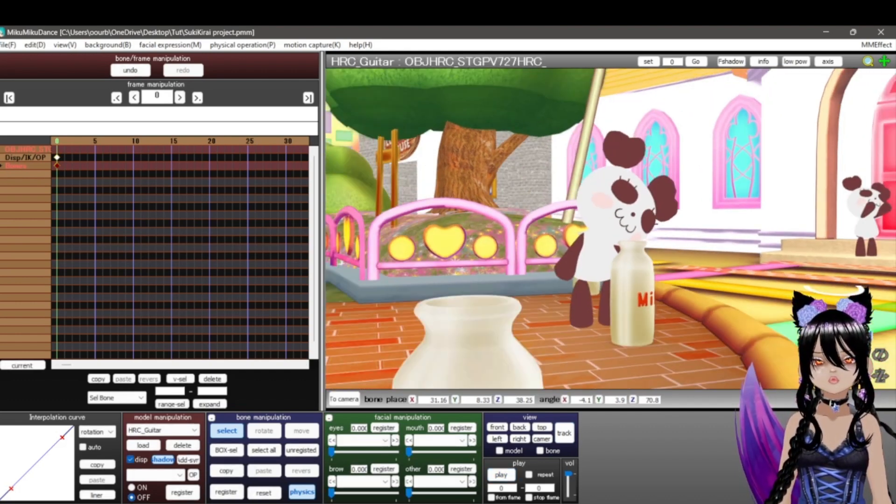
{"action": "scroll", "coordinate": [610, 229], "scroll_direction": "up", "scroll_amount": 2}
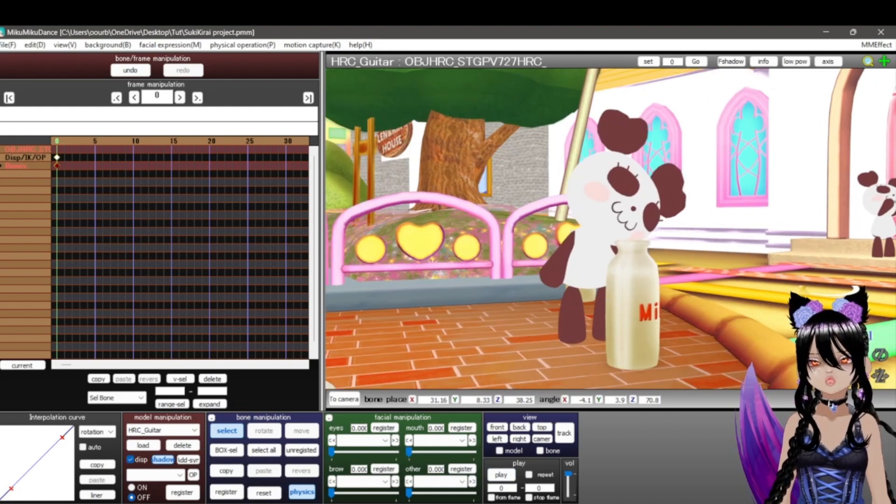
Make the HRC_Panda_M model standing beside the milk bottle the active model, trying the same-named entries in turn.
{"action": "left_click", "coordinate": [161, 430]}
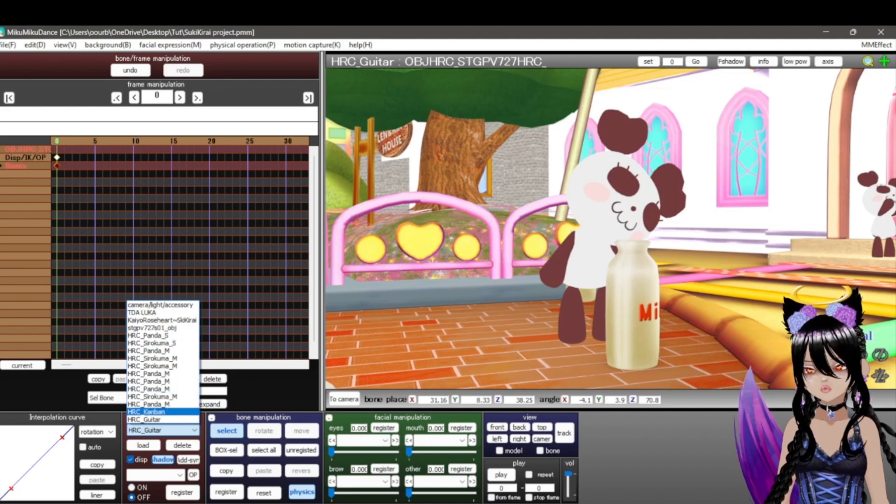
{"action": "left_click", "coordinate": [161, 429]}
{"action": "left_click", "coordinate": [161, 430]}
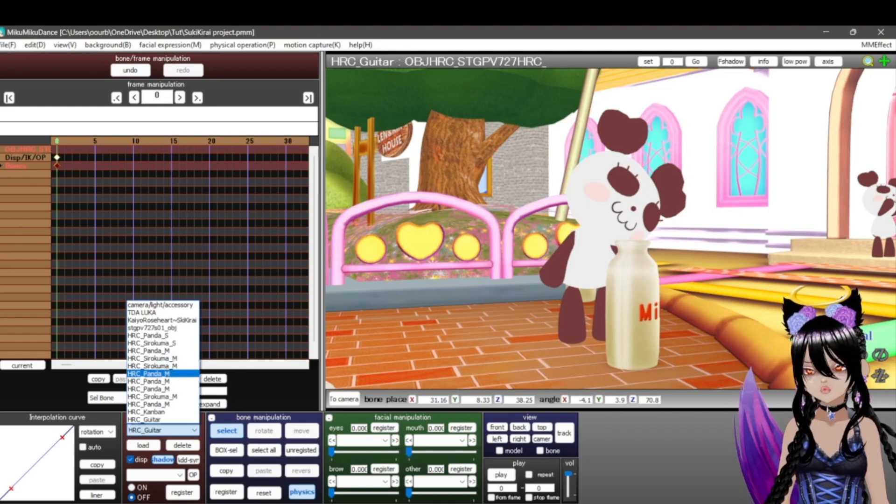
{"action": "left_click", "coordinate": [148, 381]}
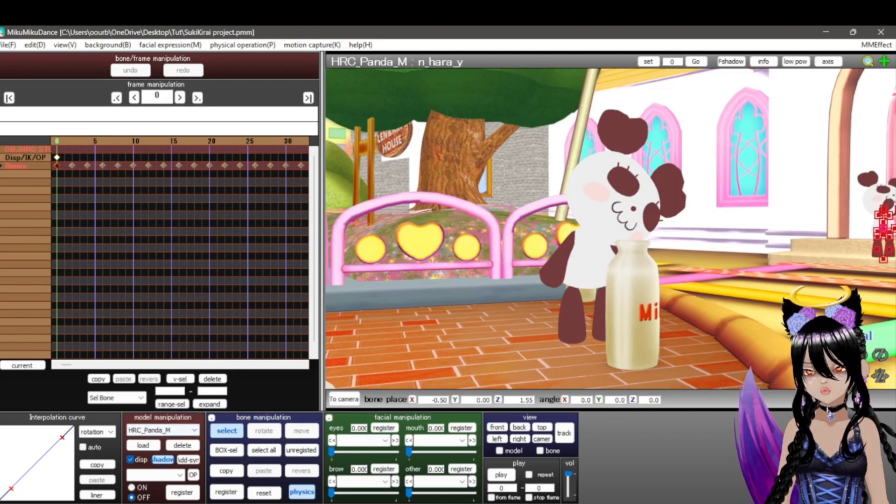
{"action": "left_click", "coordinate": [154, 475]}
{"action": "left_click", "coordinate": [155, 388]}
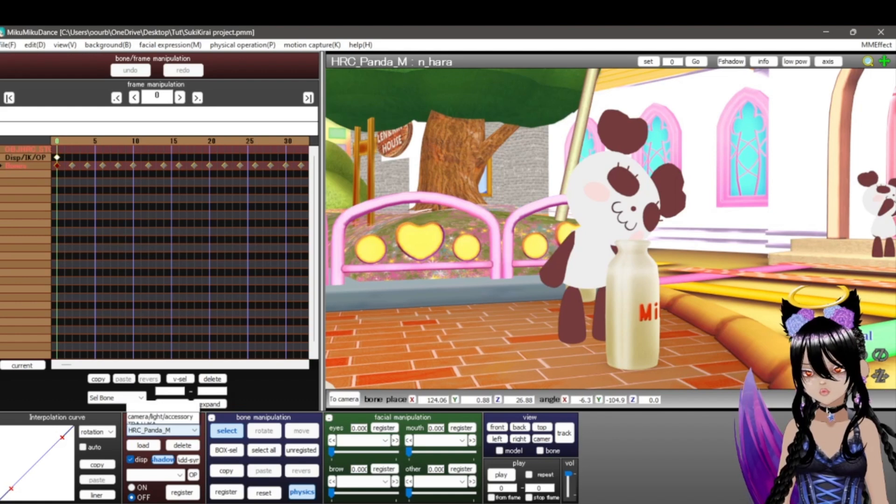
{"action": "left_click", "coordinate": [154, 474]}
{"action": "left_click", "coordinate": [154, 396]}
{"action": "scroll", "coordinate": [611, 229], "scroll_direction": "down", "scroll_amount": 2}
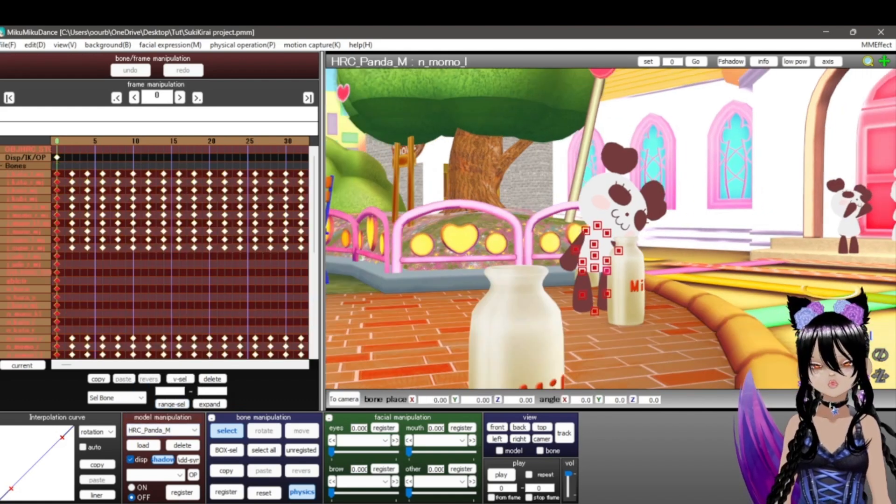
Inspect the bones around the panda's right hip and select the n_momo_r bone at the top of its leg.
{"action": "scroll", "coordinate": [611, 229], "scroll_direction": "up", "scroll_amount": 2}
{"action": "middle_click_drag", "start_coordinate": [602, 252], "coordinate": [645, 211]}
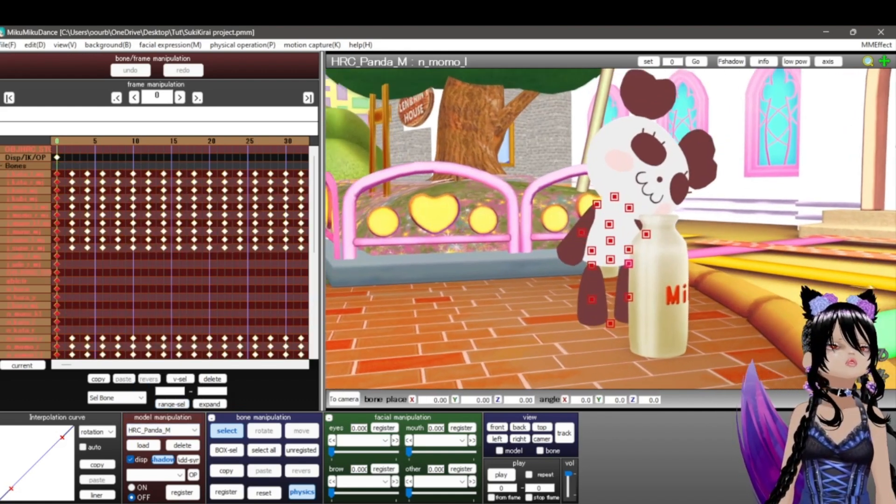
{"action": "scroll", "coordinate": [611, 229], "scroll_direction": "up", "scroll_amount": 1}
{"action": "scroll", "coordinate": [610, 228], "scroll_direction": "down", "scroll_amount": 2}
{"action": "scroll", "coordinate": [611, 228], "scroll_direction": "up", "scroll_amount": 2}
{"action": "scroll", "coordinate": [611, 228], "scroll_direction": "up", "scroll_amount": 4}
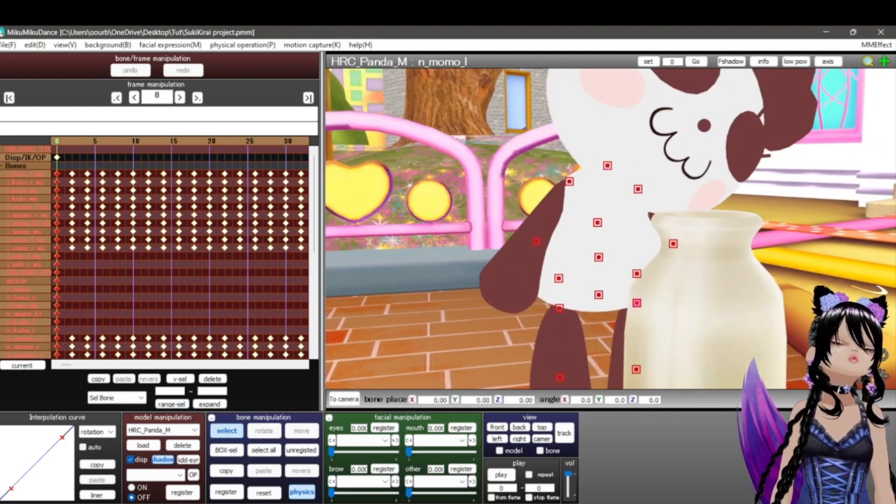
{"action": "scroll", "coordinate": [611, 229], "scroll_direction": "down", "scroll_amount": 1}
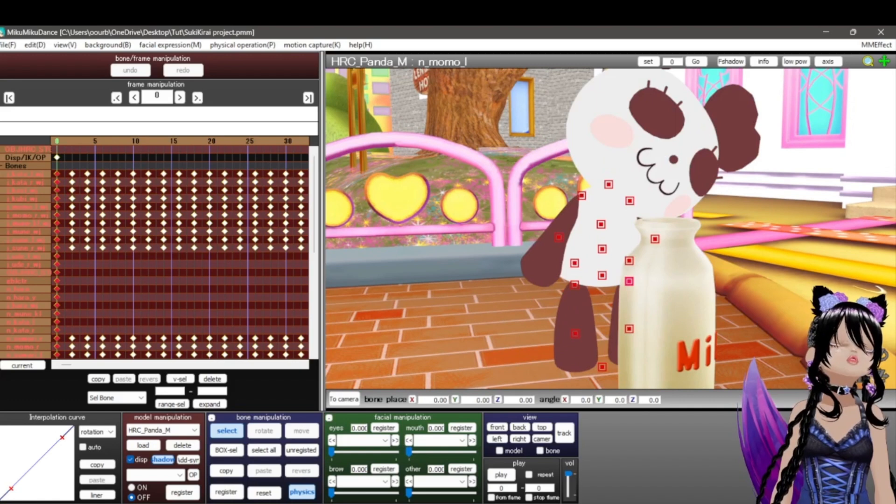
{"action": "left_click", "coordinate": [575, 284]}
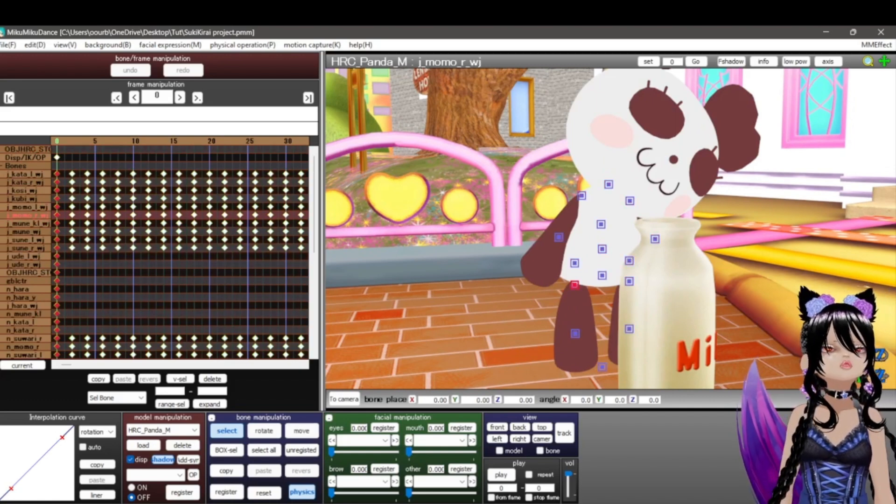
{"action": "left_click", "coordinate": [28, 273]}
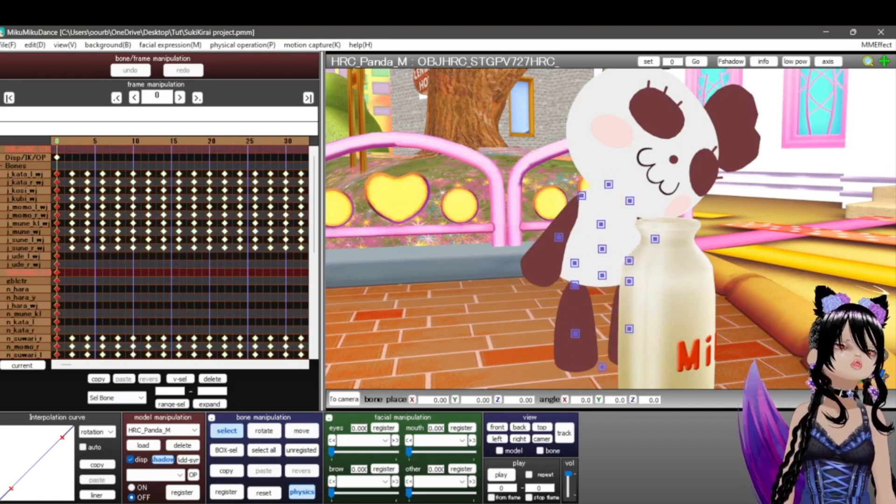
{"action": "left_click", "coordinate": [24, 347]}
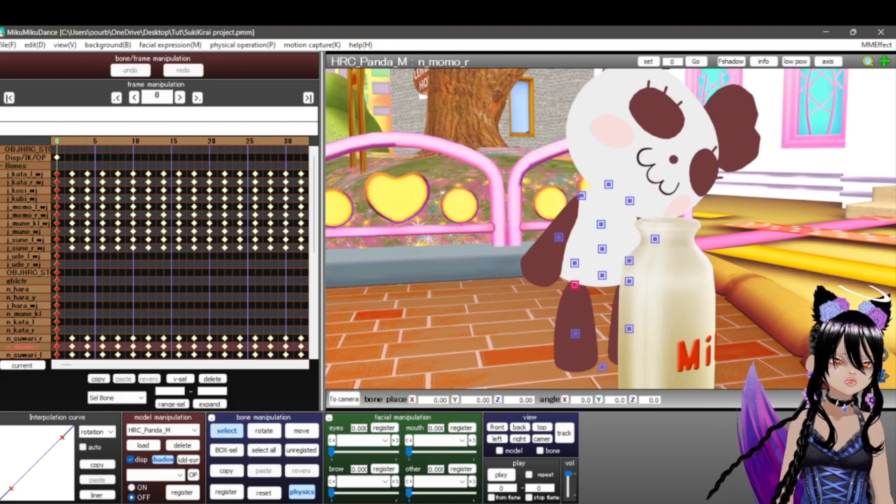
{"action": "left_click", "coordinate": [575, 263]}
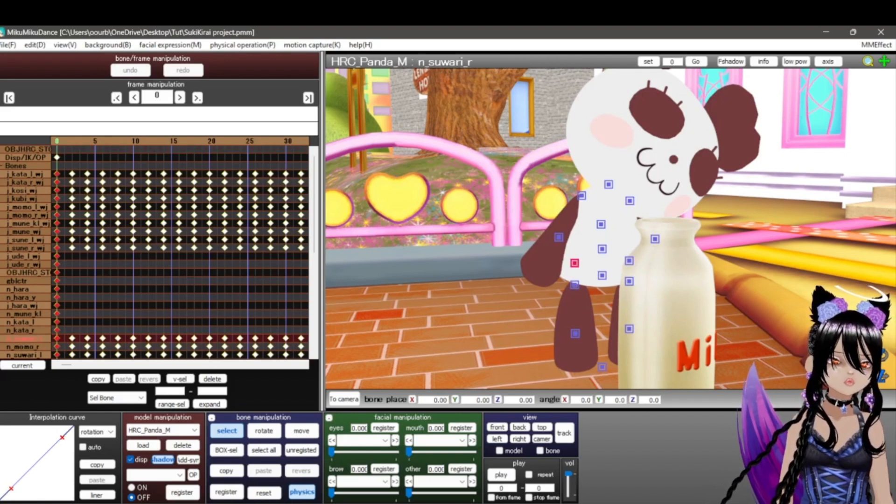
{"action": "left_click", "coordinate": [575, 285]}
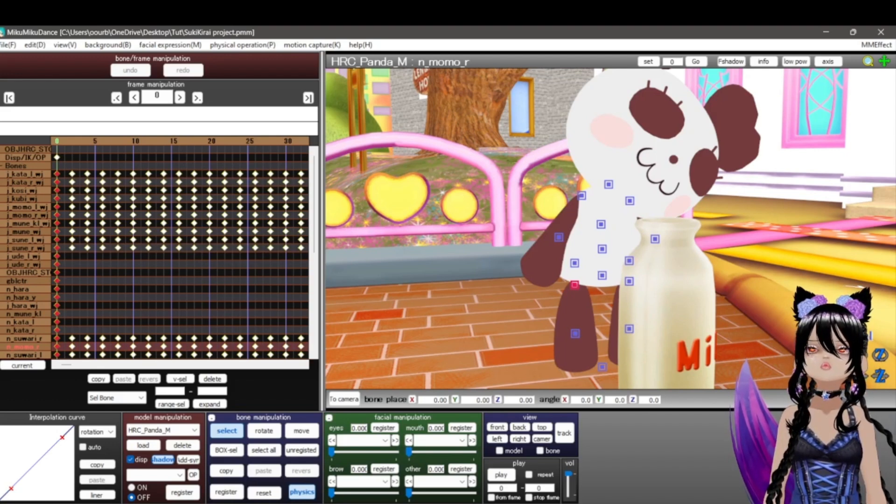
Widen the keyframe timeline to show about 40 frames and reveal the panda's last bone rows.
{"action": "left_click_drag", "start_coordinate": [323, 233], "coordinate": [381, 233]}
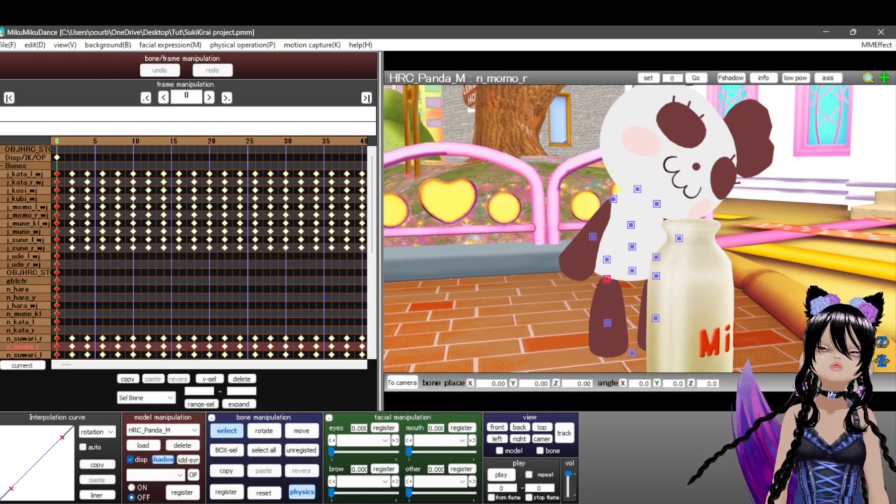
{"action": "scroll", "coordinate": [210, 252], "scroll_direction": "down", "scroll_amount": 1}
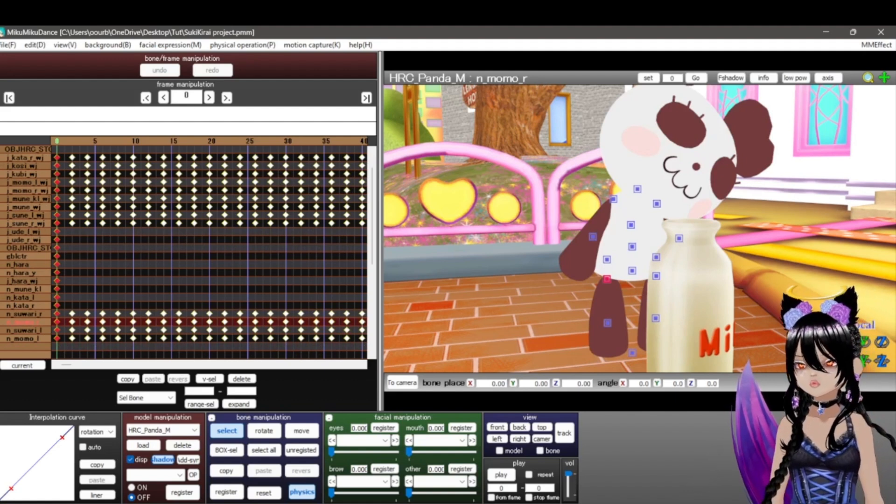
{"action": "scroll", "coordinate": [210, 252], "scroll_direction": "up", "scroll_amount": 1}
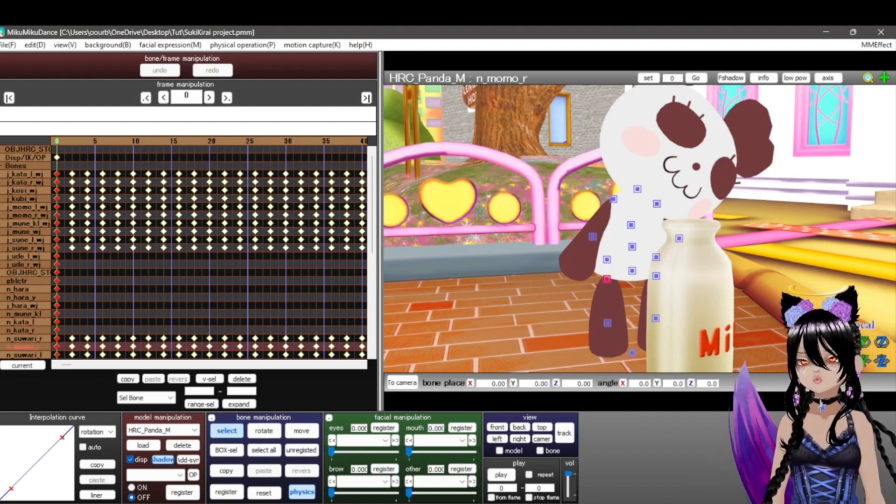
{"action": "scroll", "coordinate": [210, 252], "scroll_direction": "down", "scroll_amount": 1}
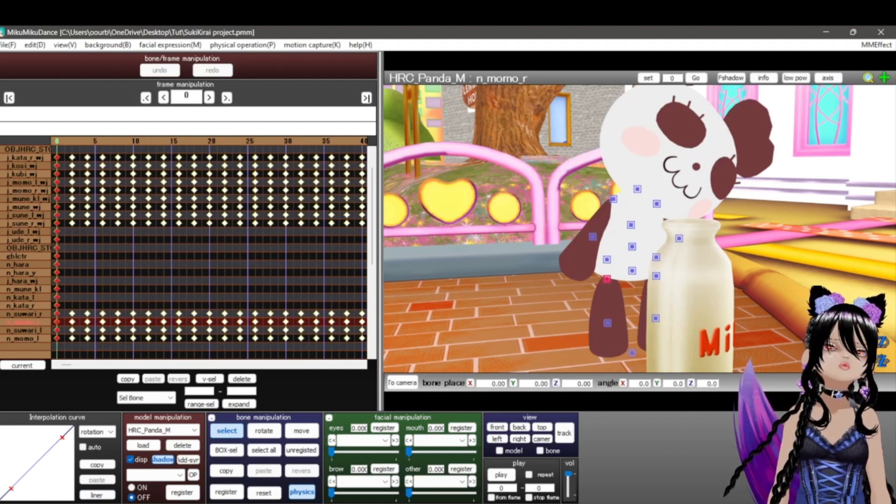
Step the animation forward frame by frame to frame 101 to examine the panda's keyframed motion.
{"action": "key", "text": "Right"}
{"action": "key", "text": "Right"}
{"action": "key", "text": "Right"}
{"action": "key", "text": "Right"}
{"action": "key", "text": "Right"}
{"action": "key", "text": "Right"}
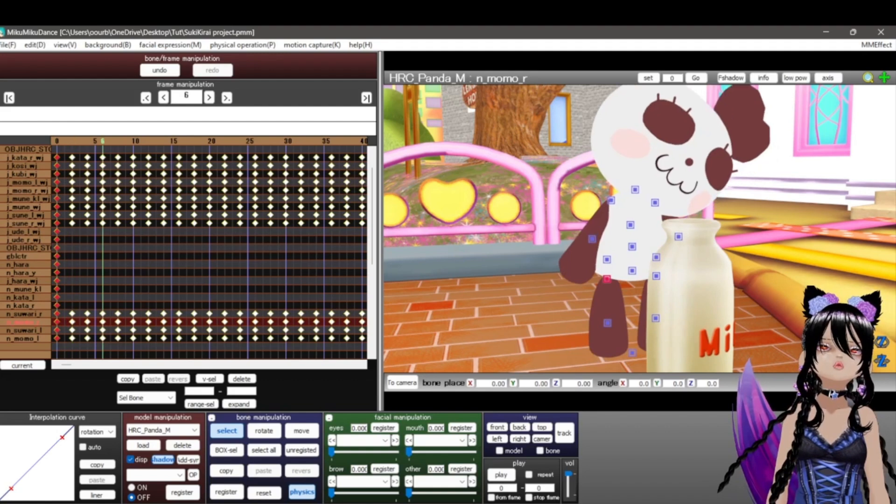
{"action": "key", "text": "Right"}
{"action": "key", "text": "Right"}
{"action": "key", "text": "Right"}
{"action": "key", "text": "Right"}
{"action": "key", "text": "Right"}
{"action": "key", "text": "Right"}
{"action": "key", "text": "Right"}
{"action": "key", "text": "Right"}
{"action": "key", "text": "Right"}
{"action": "key", "text": "Right"}
{"action": "key", "text": "Right"}
{"action": "key", "text": "Right"}
{"action": "key", "text": "Right"}
{"action": "key", "text": "Right"}
{"action": "key", "text": "Right"}
{"action": "key", "text": "Right"}
{"action": "key", "text": "Right"}
{"action": "key", "text": "Right"}
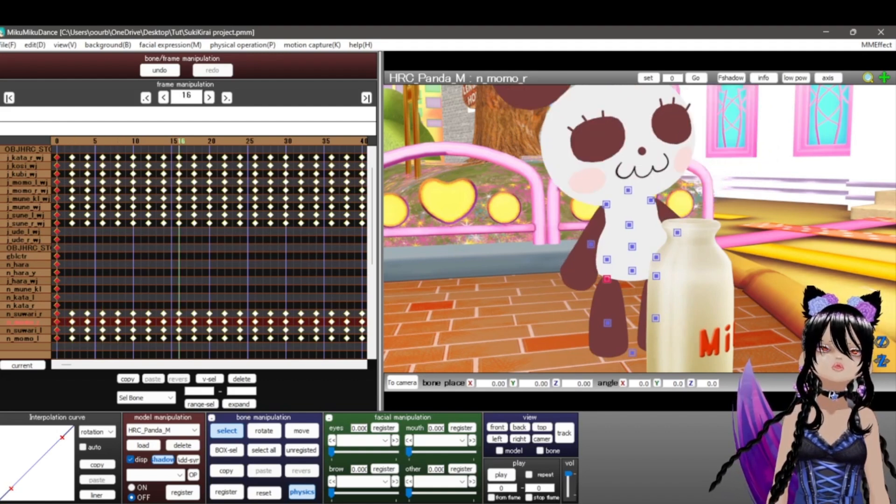
{"action": "key", "text": "Right"}
{"action": "key", "text": "Right"}
{"action": "key", "text": "Right"}
{"action": "key", "text": "Right"}
{"action": "key", "text": "Right"}
{"action": "key", "text": "Right"}
{"action": "key", "text": "Right"}
{"action": "key", "text": "Right"}
{"action": "key", "text": "Right"}
{"action": "key", "text": "Right"}
{"action": "key", "text": "Right"}
{"action": "key", "text": "Right"}
{"action": "key", "text": "Right"}
{"action": "key", "text": "Right"}
{"action": "key", "text": "Right"}
{"action": "key", "text": "Right"}
{"action": "key", "text": "Right"}
{"action": "key", "text": "Right"}
{"action": "key", "text": "Right"}
{"action": "key", "text": "Right"}
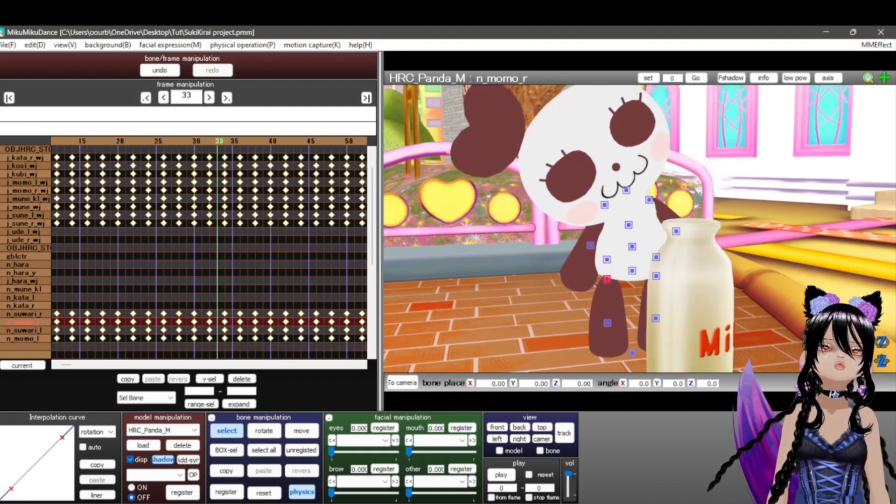
{"action": "key", "text": "Right"}
{"action": "key", "text": "Right"}
{"action": "key", "text": "Right"}
{"action": "key", "text": "Right"}
{"action": "key", "text": "Right"}
{"action": "key", "text": "Right"}
{"action": "key", "text": "Right"}
{"action": "key", "text": "Right"}
{"action": "key", "text": "Right"}
{"action": "key", "text": "Right"}
{"action": "key", "text": "Right"}
{"action": "key", "text": "Right"}
{"action": "key", "text": "Right"}
{"action": "key", "text": "Right"}
{"action": "key", "text": "Right"}
{"action": "key", "text": "Right"}
{"action": "key", "text": "Right"}
{"action": "key", "text": "Right"}
{"action": "key", "text": "Right"}
{"action": "key", "text": "Right"}
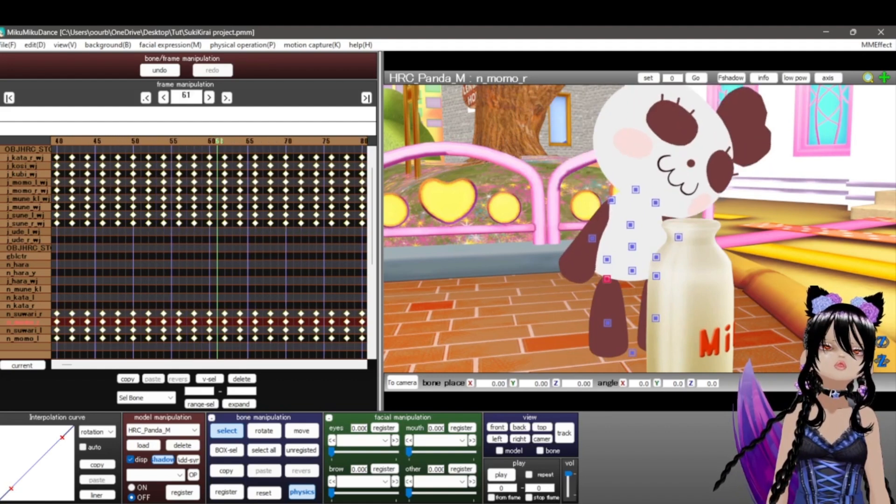
{"action": "key", "text": "Right"}
{"action": "key", "text": "Right"}
{"action": "key", "text": "Right"}
{"action": "key", "text": "Right"}
{"action": "key", "text": "Right"}
{"action": "key", "text": "Right"}
{"action": "key", "text": "Right"}
{"action": "key", "text": "Right"}
{"action": "key", "text": "Right"}
{"action": "key", "text": "Right"}
{"action": "key", "text": "Right"}
{"action": "key", "text": "Right"}
{"action": "key", "text": "Right"}
{"action": "key", "text": "Right"}
{"action": "key", "text": "Right"}
{"action": "key", "text": "Right"}
{"action": "key", "text": "Right"}
{"action": "key", "text": "Right"}
{"action": "key", "text": "Right"}
{"action": "key", "text": "Right"}
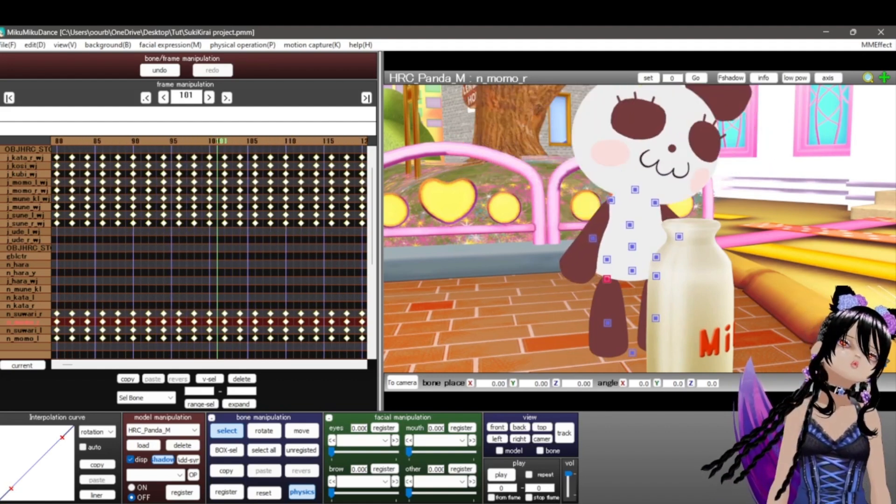
Step the animation back frame by frame to frame 31 to review the panda's swaying motion in reverse.
{"action": "key", "text": "Left"}
{"action": "key", "text": "Left"}
{"action": "key", "text": "Left"}
{"action": "key", "text": "Left"}
{"action": "key", "text": "Left"}
{"action": "key", "text": "Left"}
{"action": "key", "text": "Left"}
{"action": "key", "text": "Left"}
{"action": "key", "text": "Left"}
{"action": "key", "text": "Left"}
{"action": "key", "text": "Left"}
{"action": "key", "text": "Left"}
{"action": "key", "text": "Left"}
{"action": "key", "text": "Left"}
{"action": "key", "text": "Left"}
{"action": "key", "text": "Left"}
{"action": "key", "text": "Left"}
{"action": "key", "text": "Left"}
{"action": "key", "text": "Left"}
{"action": "key", "text": "Left"}
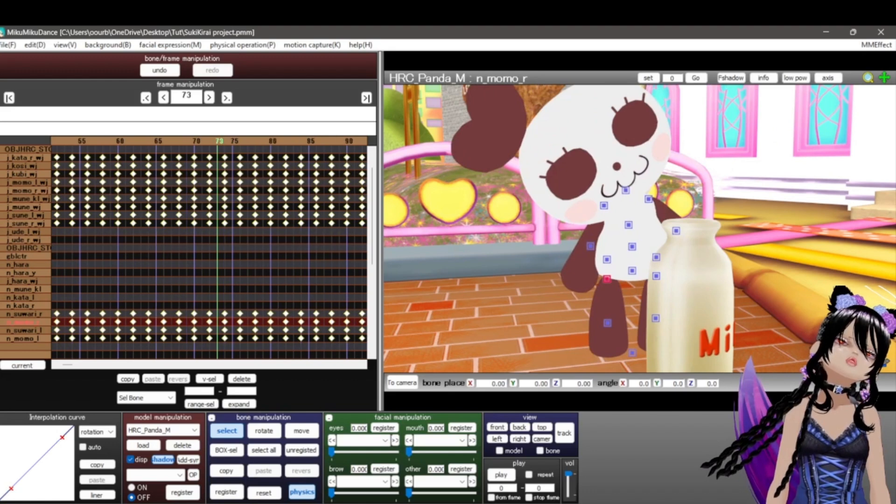
{"action": "key", "text": "Left"}
{"action": "key", "text": "Left"}
{"action": "key", "text": "Left"}
{"action": "key", "text": "Left"}
{"action": "key", "text": "Left"}
{"action": "key", "text": "Left"}
{"action": "key", "text": "Left"}
{"action": "key", "text": "Left"}
{"action": "key", "text": "Left"}
{"action": "key", "text": "Left"}
{"action": "key", "text": "Left"}
{"action": "key", "text": "Left"}
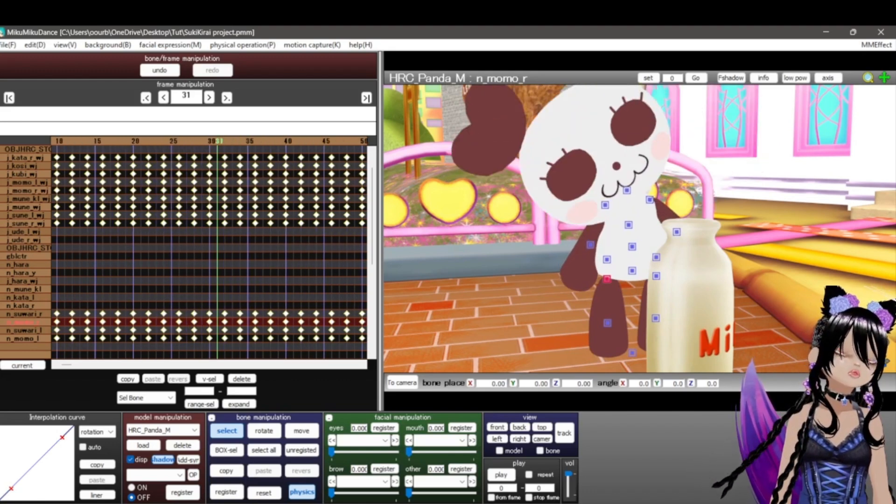
Step the animation back frame by frame to frame 2 to review the start of the panda's swaying motion.
{"action": "key", "text": "Left"}
{"action": "key", "text": "Left"}
{"action": "key", "text": "Left"}
{"action": "key", "text": "Left"}
{"action": "key", "text": "Left"}
{"action": "key", "text": "Left"}
{"action": "key", "text": "Left"}
{"action": "key", "text": "Left"}
{"action": "key", "text": "Left"}
{"action": "key", "text": "Left"}
{"action": "key", "text": "Left"}
{"action": "key", "text": "Left"}
{"action": "key", "text": "Left"}
{"action": "key", "text": "Left"}
{"action": "key", "text": "Left"}
{"action": "key", "text": "Left"}
{"action": "key", "text": "Left"}
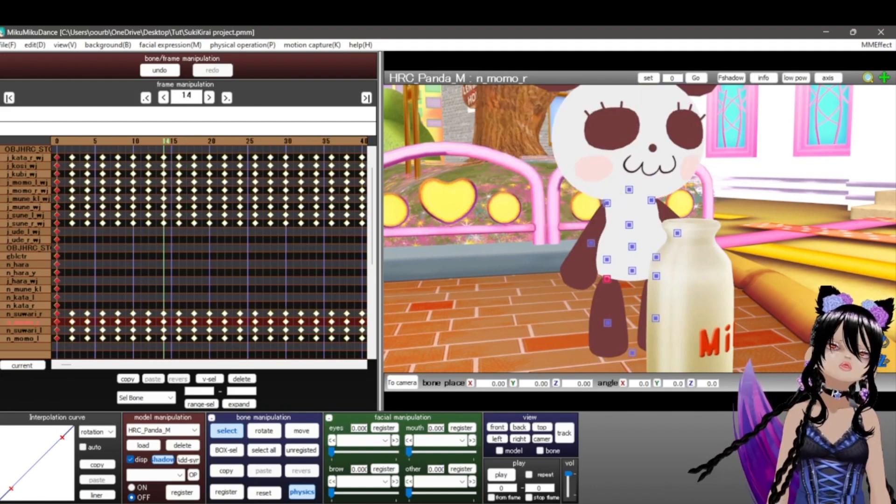
{"action": "key", "text": "Left"}
{"action": "key", "text": "Left"}
{"action": "key", "text": "Left"}
{"action": "key", "text": "Left"}
{"action": "key", "text": "Left"}
{"action": "key", "text": "Left"}
{"action": "key", "text": "Left"}
{"action": "key", "text": "Left"}
{"action": "key", "text": "Left"}
{"action": "key", "text": "Left"}
{"action": "key", "text": "Left"}
{"action": "key", "text": "Left"}
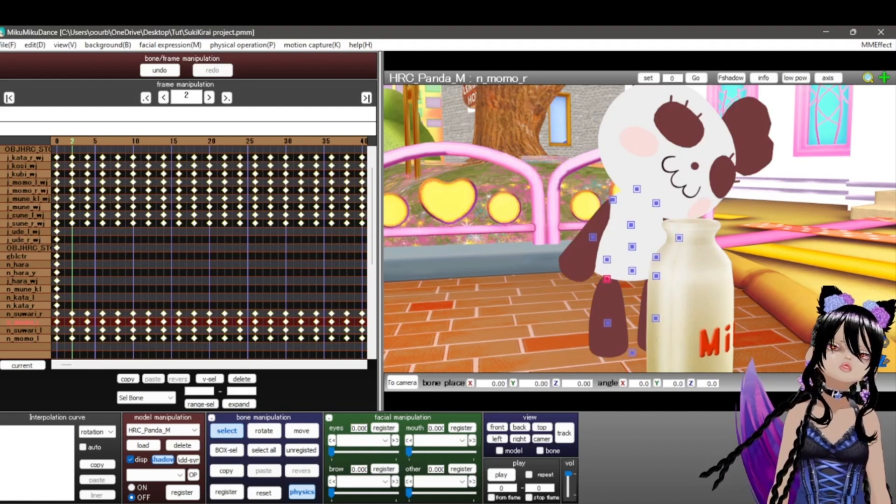
Step the animation forward frame by frame from frame 2 past frame 19 to examine how the panda sways.
{"action": "key", "text": "Right"}
{"action": "key", "text": "Right"}
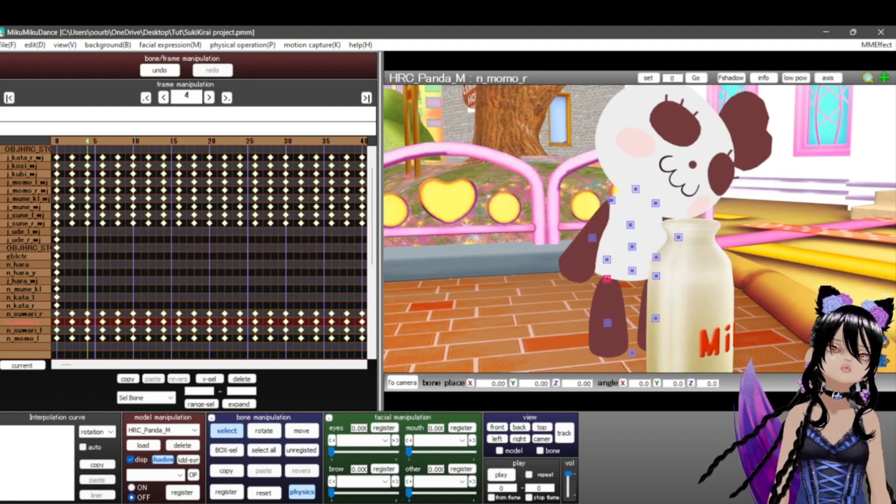
{"action": "key", "text": "Right"}
{"action": "key", "text": "Right"}
{"action": "key", "text": "Right"}
{"action": "key", "text": "Right"}
{"action": "key", "text": "Right"}
{"action": "key", "text": "Right"}
{"action": "key", "text": "Right"}
{"action": "key", "text": "Right"}
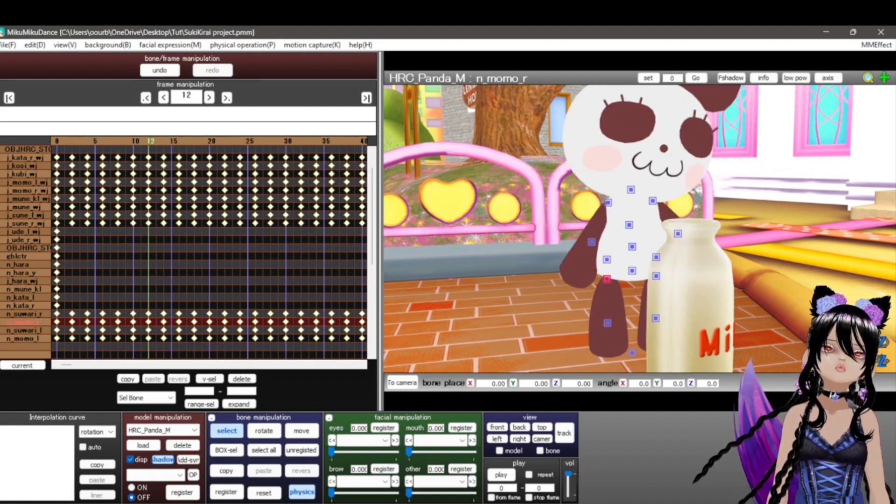
{"action": "key", "text": "Right"}
{"action": "key", "text": "Right"}
{"action": "key", "text": "Right"}
{"action": "key", "text": "Right"}
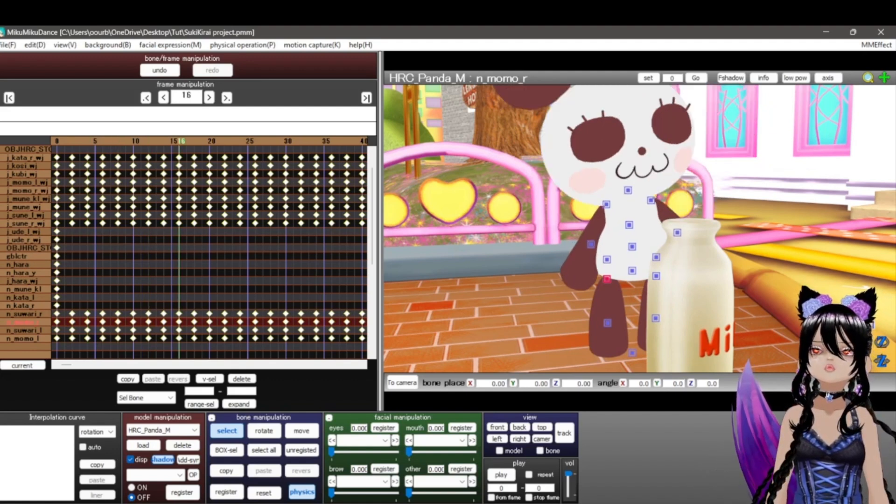
{"action": "key", "text": "Right"}
{"action": "key", "text": "Right"}
{"action": "key", "text": "Right"}
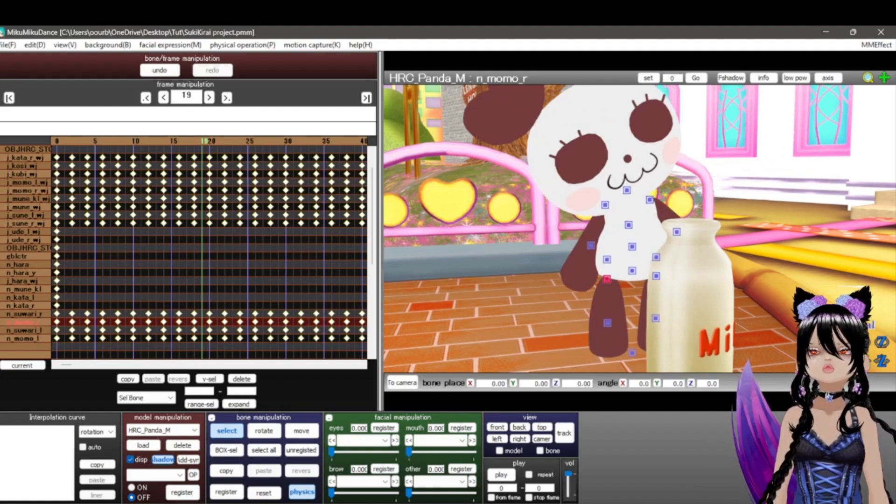
{"action": "key", "text": "Right"}
{"action": "key", "text": "Right"}
{"action": "key", "text": "Right"}
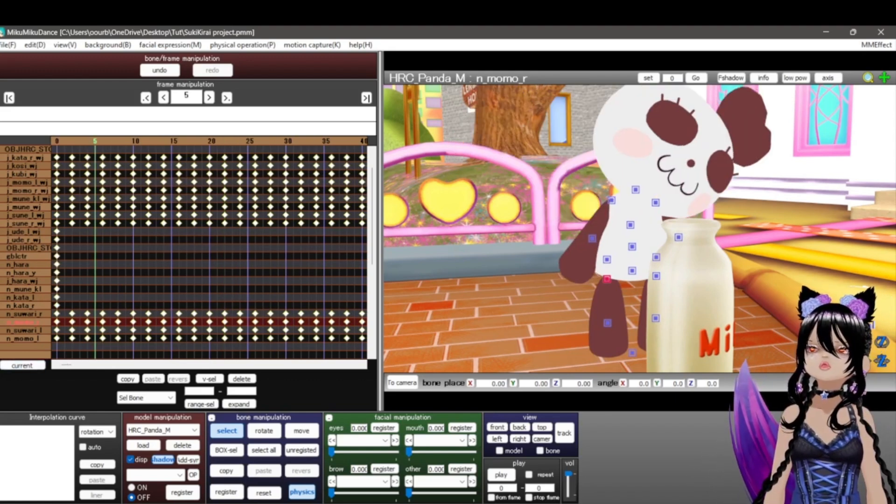
Return to frame 2 and inspect the panda's j_momo_r_wj, n_momo_l and j_kubi_wj bones at the legs and neck.
{"action": "key", "text": "Left"}
{"action": "key", "text": "Left"}
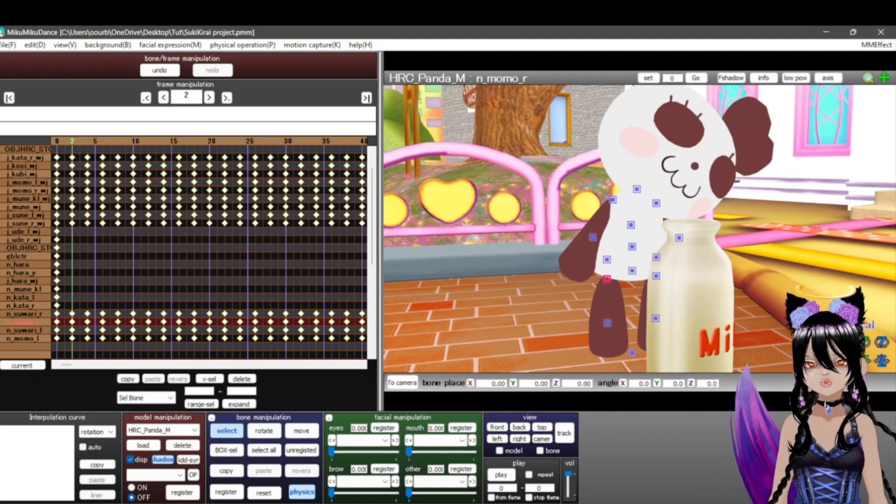
{"action": "scroll", "coordinate": [209, 252], "scroll_direction": "up", "scroll_amount": 1}
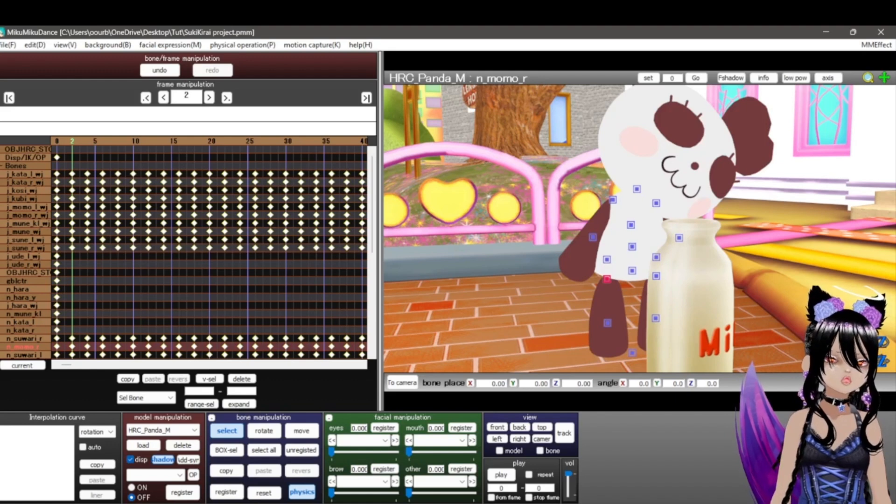
{"action": "left_click", "coordinate": [607, 279]}
{"action": "left_click", "coordinate": [607, 279]}
{"action": "left_click", "coordinate": [607, 279]}
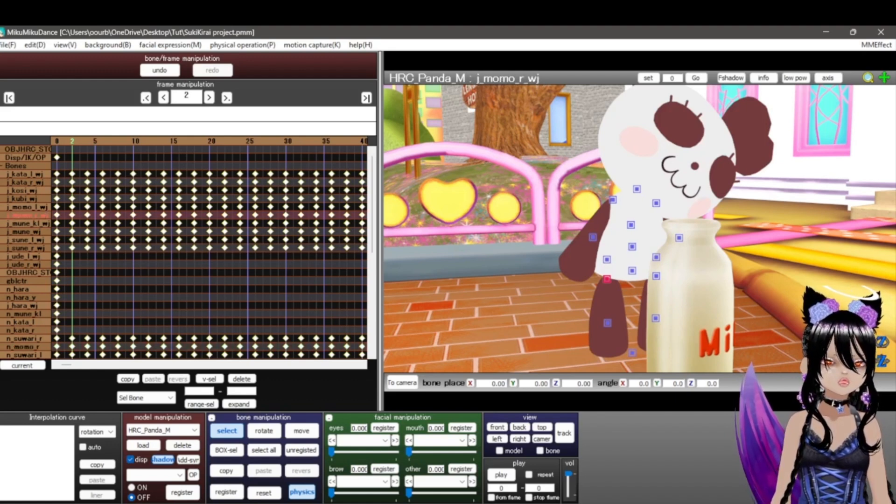
{"action": "left_click", "coordinate": [632, 353]}
{"action": "left_click", "coordinate": [633, 353]}
{"action": "left_click", "coordinate": [656, 277]}
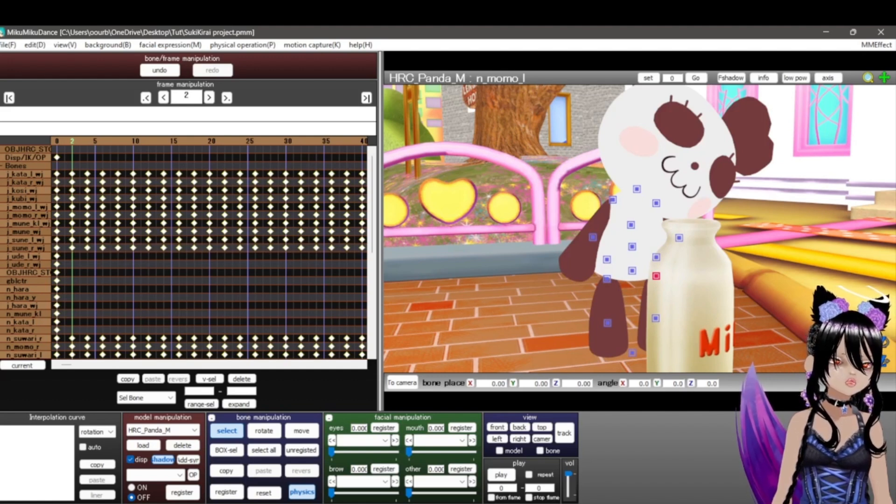
{"action": "left_click", "coordinate": [637, 189]}
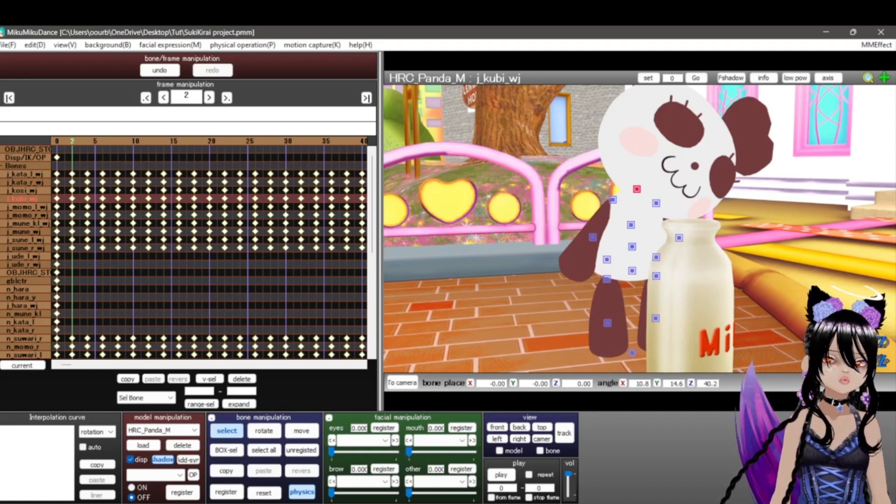
Rotate the n_momo_r bone at frame 2 to about X 74, Y 61, Z 83 degrees, raising the panda's right leg.
{"action": "scroll", "coordinate": [186, 252], "scroll_direction": "down", "scroll_amount": 1}
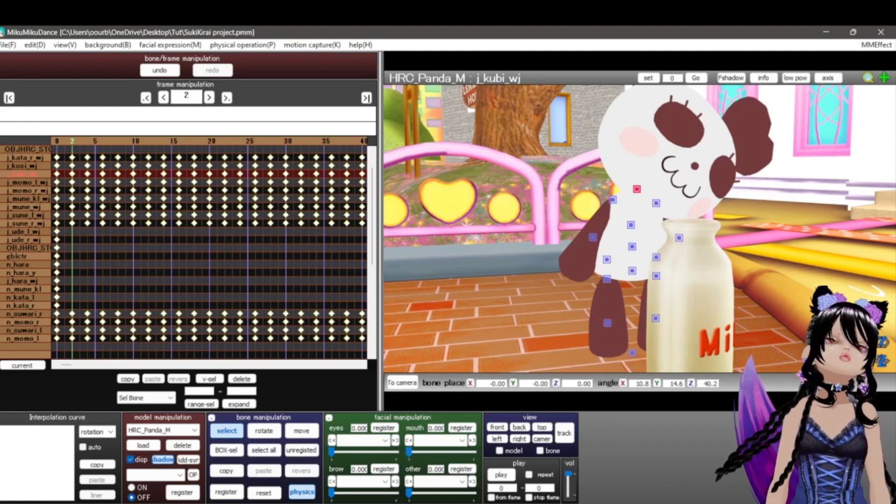
{"action": "left_click", "coordinate": [607, 279]}
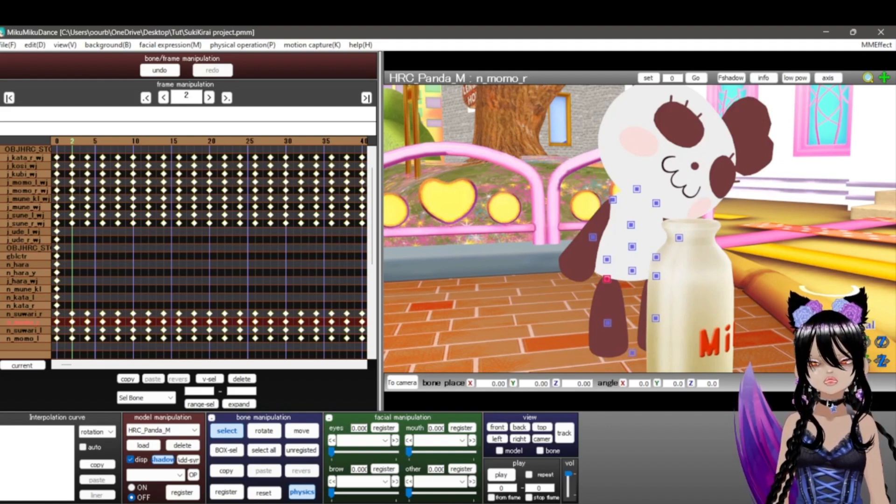
{"action": "left_click", "coordinate": [264, 431]}
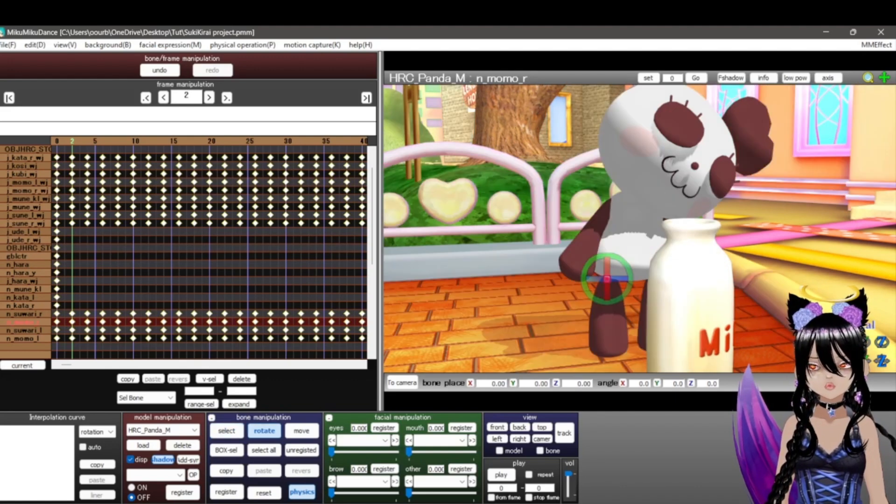
{"action": "left_click_drag", "start_coordinate": [607, 292], "coordinate": [607, 226]}
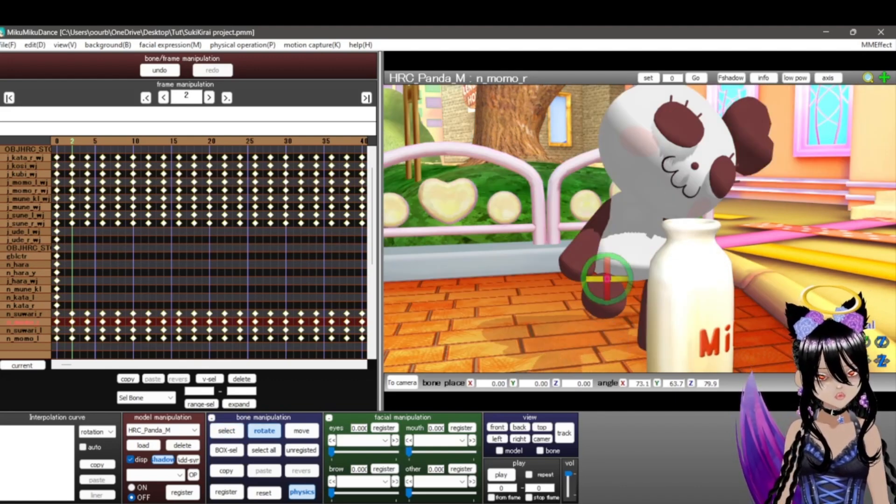
{"action": "mouse_move", "coordinate": [618, 278]}
{"action": "left_mouse_down"}
{"action": "mouse_move", "coordinate": [618, 270]}
{"action": "mouse_move", "coordinate": [607, 284]}
{"action": "left_mouse_up"}
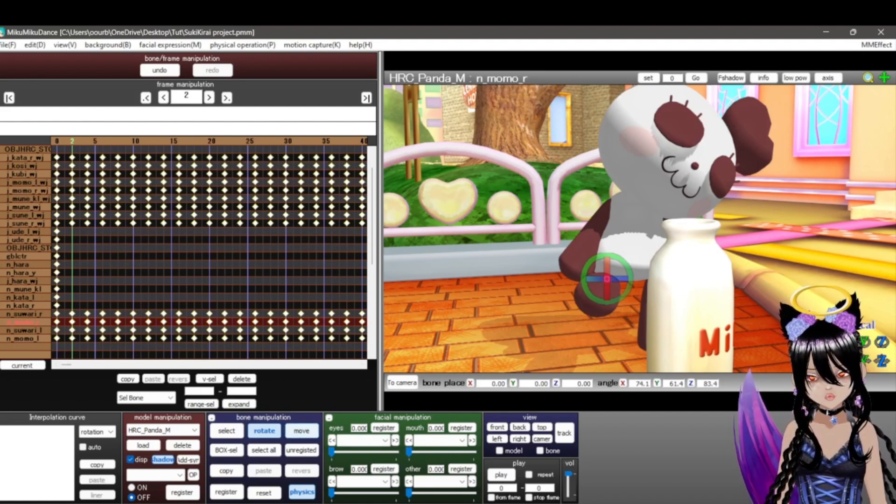
Turn the raised right leg further outward by rotating n_momo_r to about X 75, Y 46, Z 82.5 degrees.
{"action": "scroll", "coordinate": [640, 229], "scroll_direction": "up", "scroll_amount": 3}
{"action": "right_click_drag", "start_coordinate": [640, 229], "coordinate": [701, 224]}
{"action": "scroll", "coordinate": [640, 229], "scroll_direction": "down", "scroll_amount": 3}
{"action": "scroll", "coordinate": [639, 229], "scroll_direction": "up", "scroll_amount": 5}
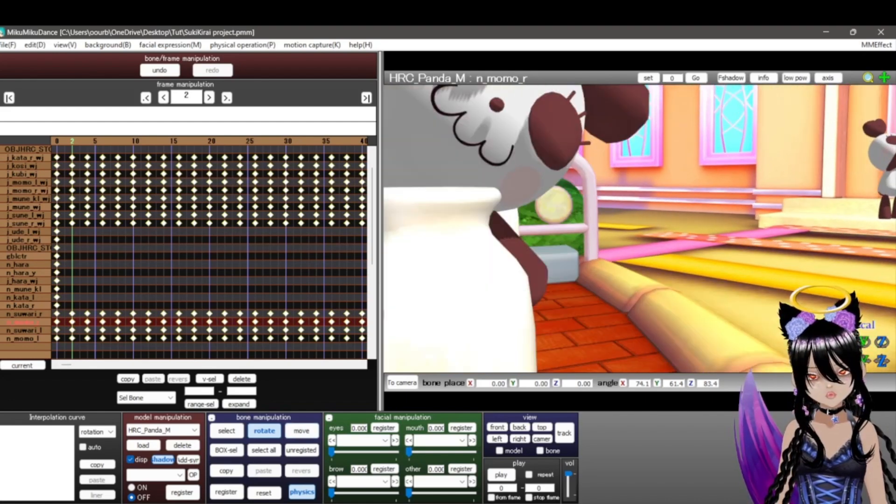
{"action": "scroll", "coordinate": [640, 229], "scroll_direction": "down", "scroll_amount": 5}
{"action": "scroll", "coordinate": [639, 229], "scroll_direction": "up", "scroll_amount": 3}
{"action": "middle_click_drag", "start_coordinate": [575, 242], "coordinate": [665, 243]}
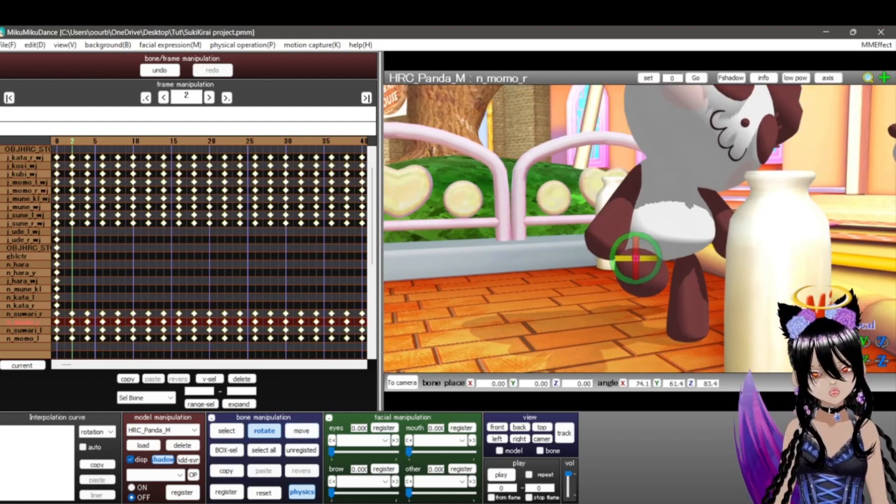
{"action": "left_click_drag", "start_coordinate": [648, 258], "coordinate": [623, 258]}
{"action": "middle_click_drag", "start_coordinate": [623, 259], "coordinate": [610, 271]}
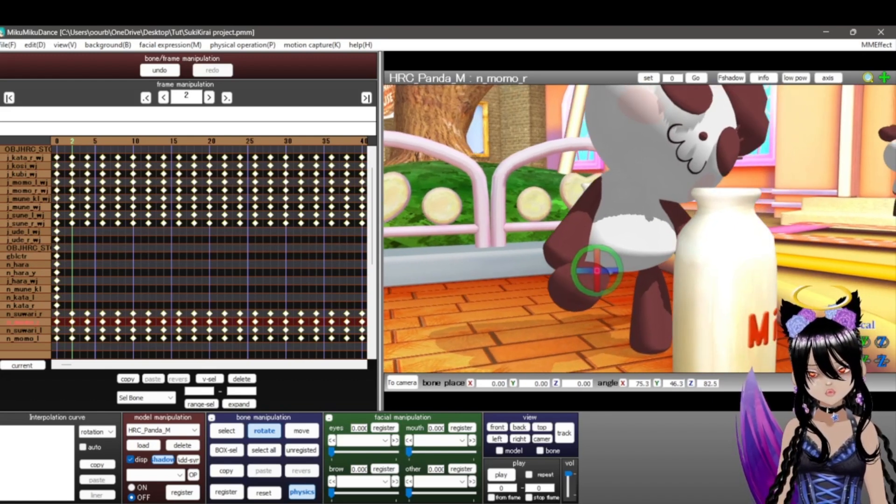
Raise the panda's left leg by rotating the n_momo_l bone to about X 59.5, Y 114, Z 80.6 degrees.
{"action": "left_click", "coordinate": [226, 431]}
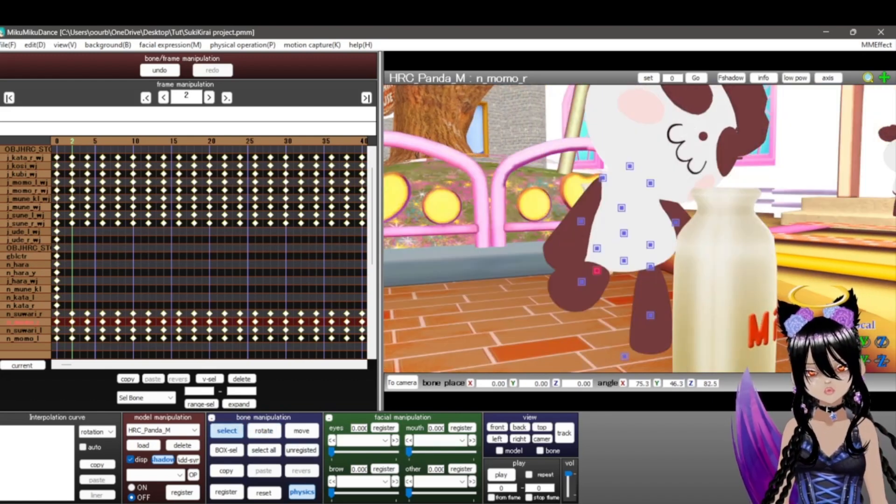
{"action": "left_click", "coordinate": [651, 267]}
{"action": "left_click", "coordinate": [650, 267]}
{"action": "key", "text": "x"}
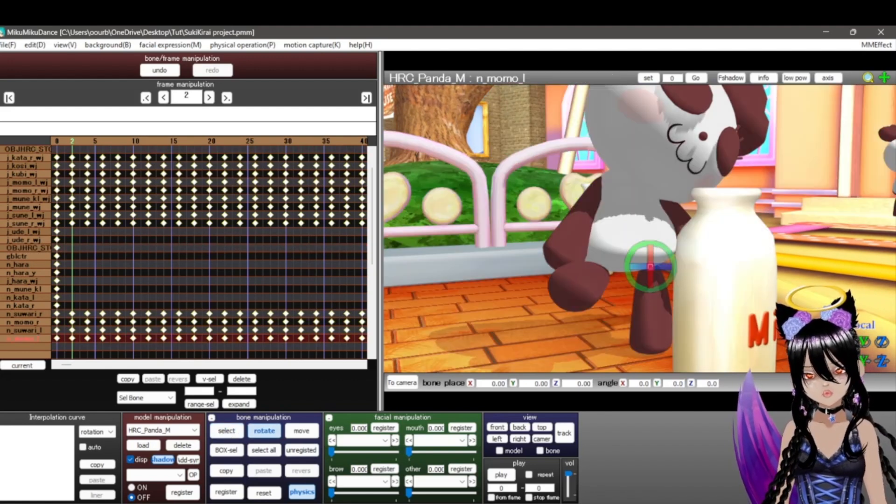
{"action": "left_click_drag", "start_coordinate": [651, 278], "coordinate": [651, 229]}
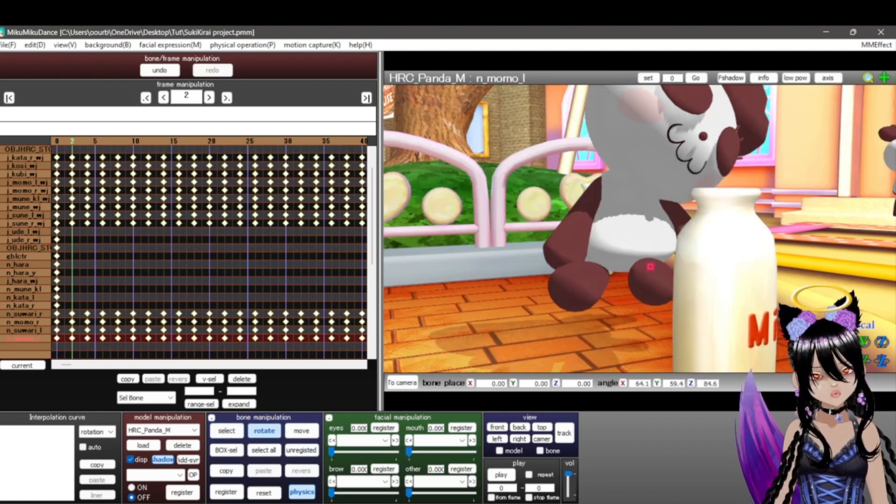
{"action": "left_click_drag", "start_coordinate": [659, 266], "coordinate": [659, 237]}
Examine the panda's pose with both legs raised from several distances and angles.
{"action": "scroll", "coordinate": [659, 236], "scroll_direction": "down", "scroll_amount": 5}
{"action": "scroll", "coordinate": [660, 236], "scroll_direction": "up", "scroll_amount": 2}
{"action": "middle_click_drag", "start_coordinate": [659, 236], "coordinate": [803, 255]}
{"action": "right_click_drag", "start_coordinate": [803, 254], "coordinate": [761, 252]}
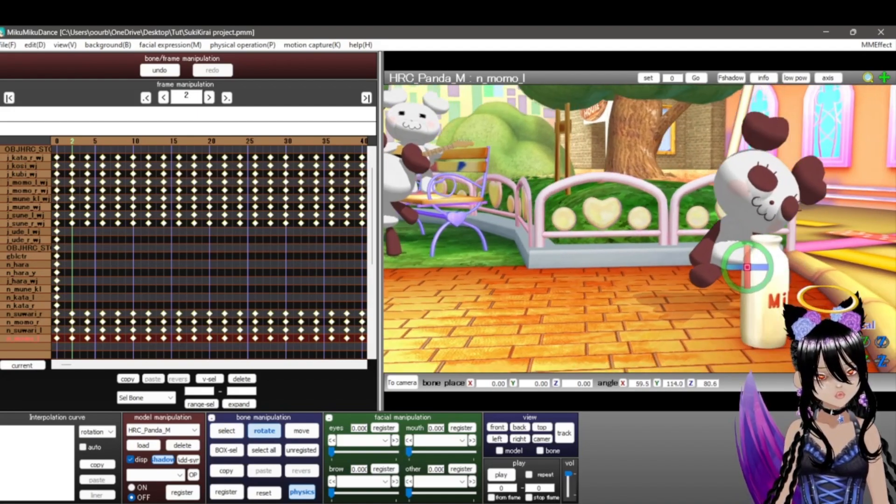
{"action": "middle_click_drag", "start_coordinate": [761, 252], "coordinate": [626, 252]}
{"action": "scroll", "coordinate": [625, 252], "scroll_direction": "up", "scroll_amount": 3}
{"action": "right_click_drag", "start_coordinate": [625, 252], "coordinate": [595, 256]}
{"action": "middle_click_drag", "start_coordinate": [509, 215], "coordinate": [662, 215]}
{"action": "scroll", "coordinate": [616, 218], "scroll_direction": "down", "scroll_amount": 3}
{"action": "scroll", "coordinate": [623, 219], "scroll_direction": "up", "scroll_amount": 2}
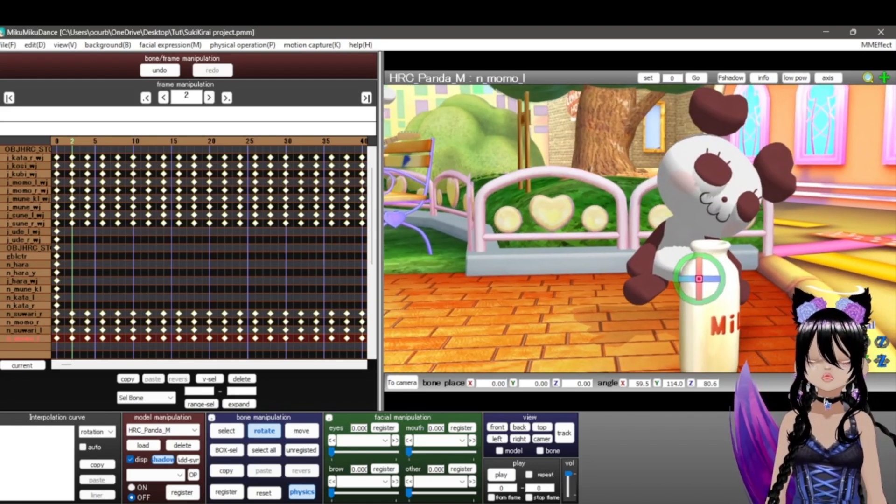
Register a keyframe for all of the panda's bones at frame 2, and undo that registration.
{"action": "key", "text": "ctrl+a"}
{"action": "left_click", "coordinate": [226, 492]}
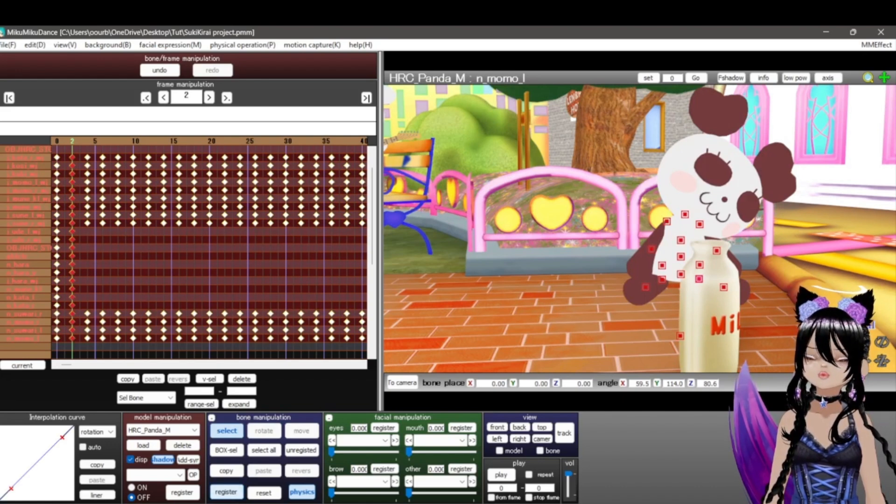
{"action": "key", "text": "ctrl+z"}
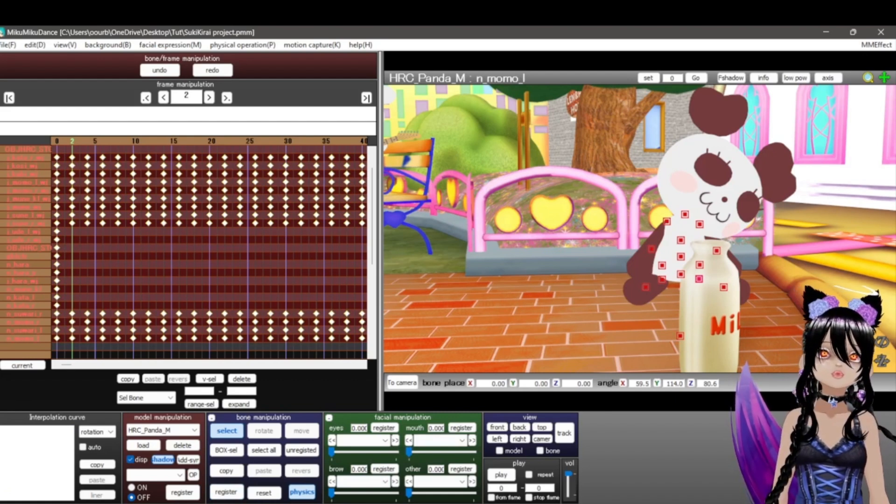
Rotate the j_momo_r_wj bone at frame 0 to about X 81.5, Y 143, Z 169 degrees, raising the right leg.
{"action": "scroll", "coordinate": [210, 252], "scroll_direction": "down", "scroll_amount": 3}
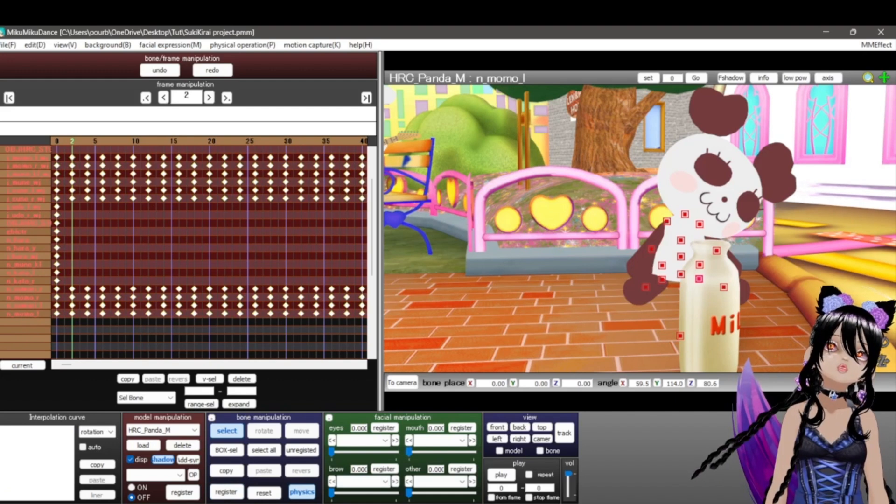
{"action": "key", "text": "Left"}
{"action": "key", "text": "Left"}
{"action": "left_click", "coordinate": [662, 279]}
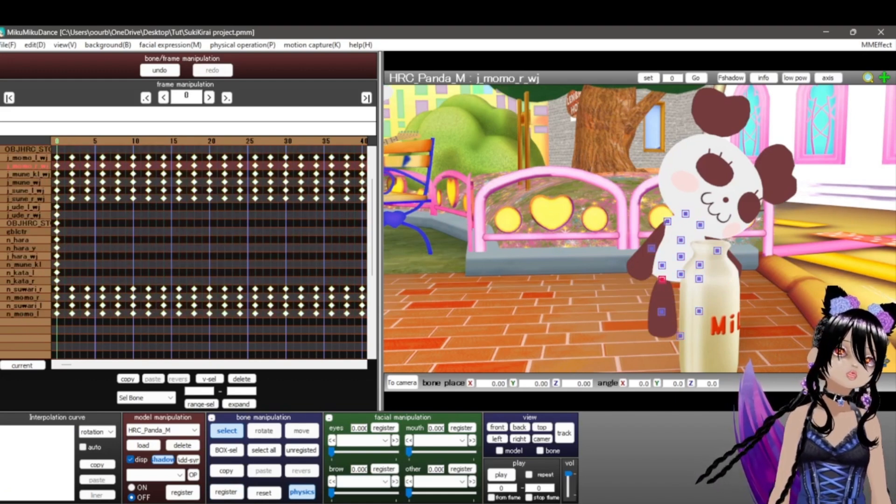
{"action": "left_click", "coordinate": [264, 431]}
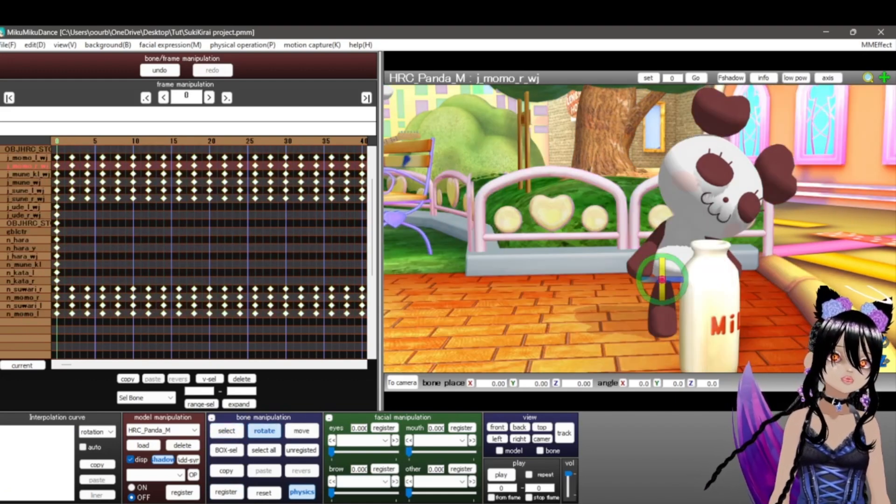
{"action": "left_click_drag", "start_coordinate": [662, 293], "coordinate": [662, 248]}
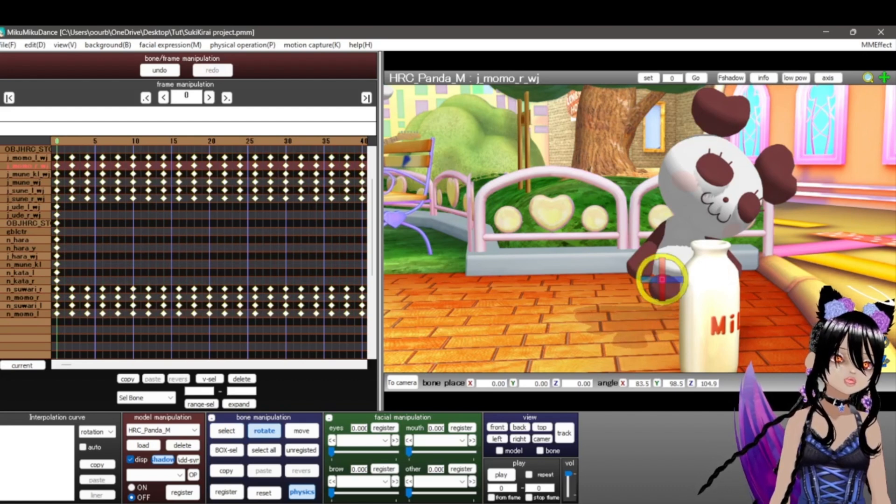
{"action": "mouse_move", "coordinate": [670, 280]}
{"action": "left_mouse_down"}
{"action": "mouse_move", "coordinate": [646, 280]}
{"action": "mouse_move", "coordinate": [662, 277]}
{"action": "left_mouse_up"}
{"action": "middle_click_drag", "start_coordinate": [662, 279], "coordinate": [601, 287]}
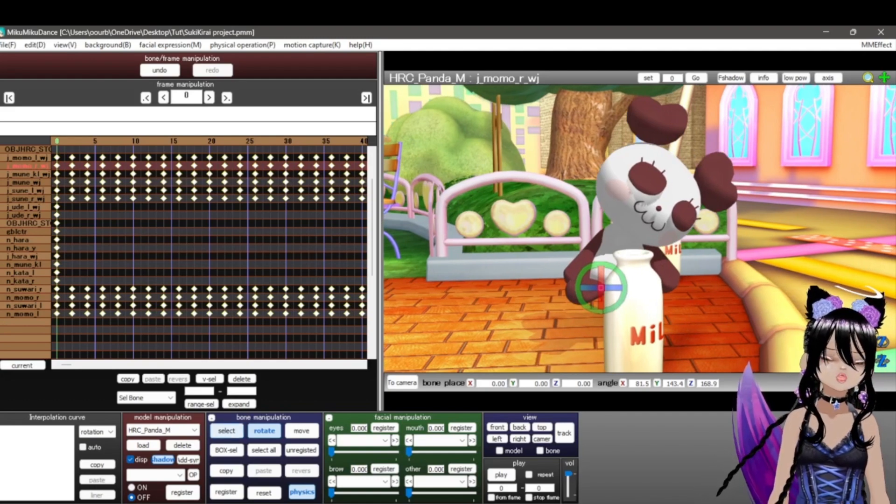
Examine the panda's raised right leg beside the milk bottle from several angles, and return to bone selection.
{"action": "scroll", "coordinate": [602, 288], "scroll_direction": "up", "scroll_amount": 3}
{"action": "scroll", "coordinate": [602, 288], "scroll_direction": "down", "scroll_amount": 2}
{"action": "middle_click_drag", "start_coordinate": [593, 299], "coordinate": [491, 250]}
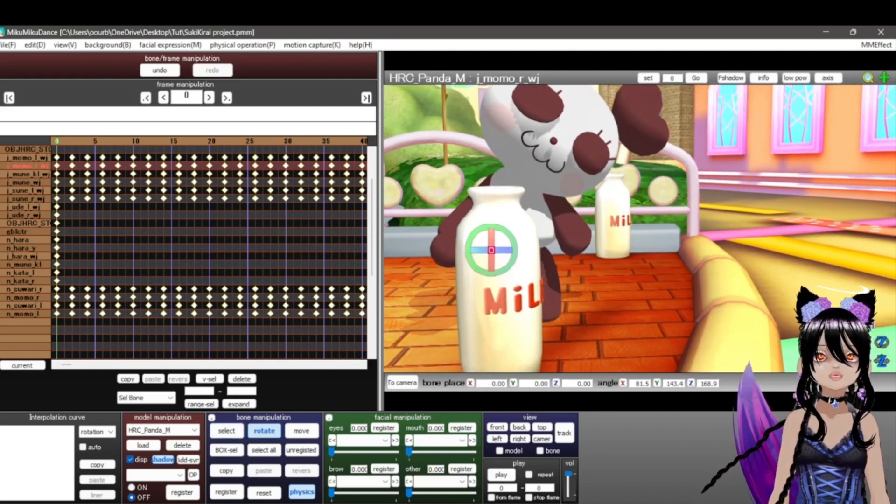
{"action": "right_click_drag", "start_coordinate": [491, 250], "coordinate": [462, 252]}
{"action": "scroll", "coordinate": [491, 250], "scroll_direction": "up", "scroll_amount": 4}
{"action": "scroll", "coordinate": [566, 266], "scroll_direction": "down", "scroll_amount": 5}
{"action": "middle_click_drag", "start_coordinate": [567, 266], "coordinate": [483, 263]}
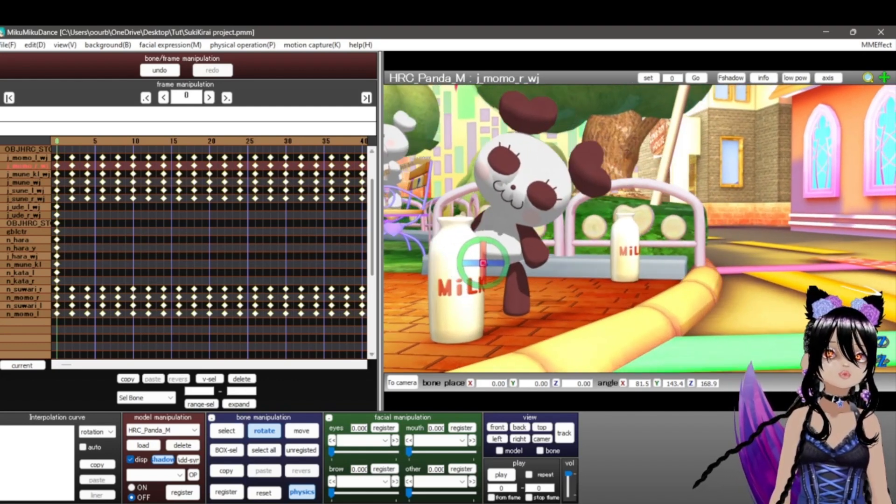
{"action": "left_click", "coordinate": [227, 431]}
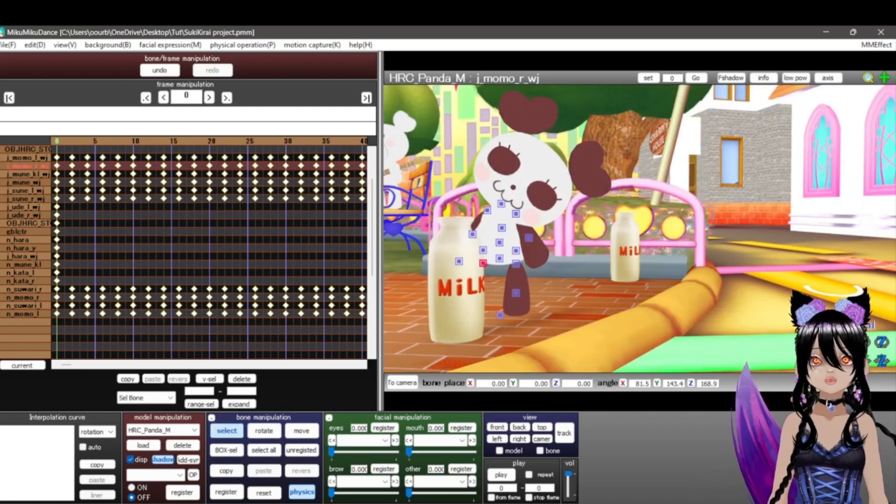
Rotate the n_momo_l bone at frame 0 to about X 84, Y -53, Z -81 degrees, raising the left leg.
{"action": "left_click", "coordinate": [516, 264]}
{"action": "left_click", "coordinate": [264, 431]}
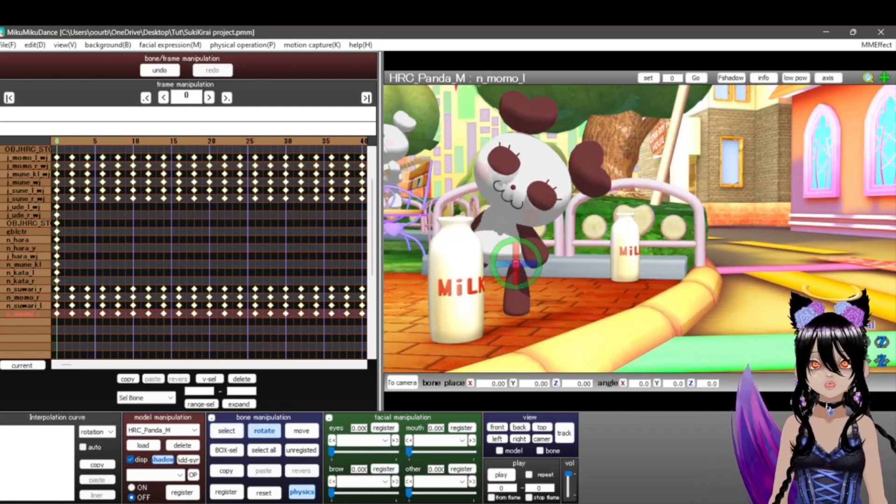
{"action": "left_click_drag", "start_coordinate": [516, 278], "coordinate": [516, 259]}
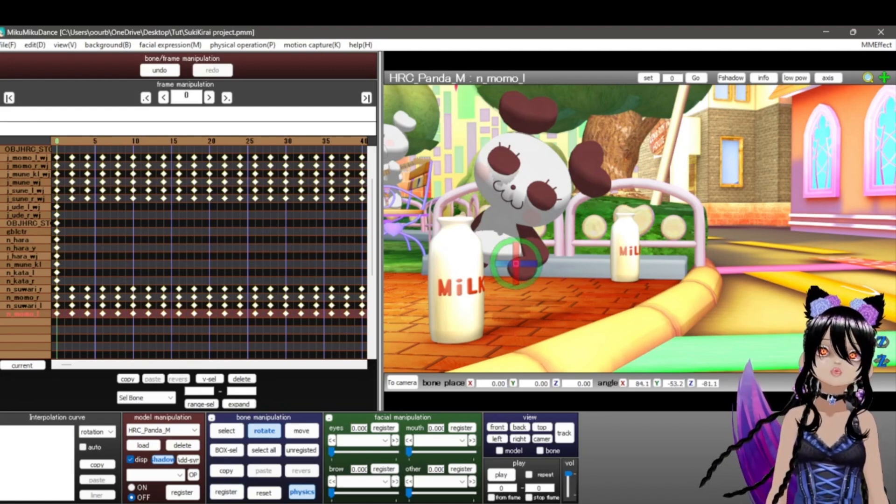
Register a keyframe for all of the panda's bones at frame 0 and leave bone selection.
{"action": "key", "text": "a"}
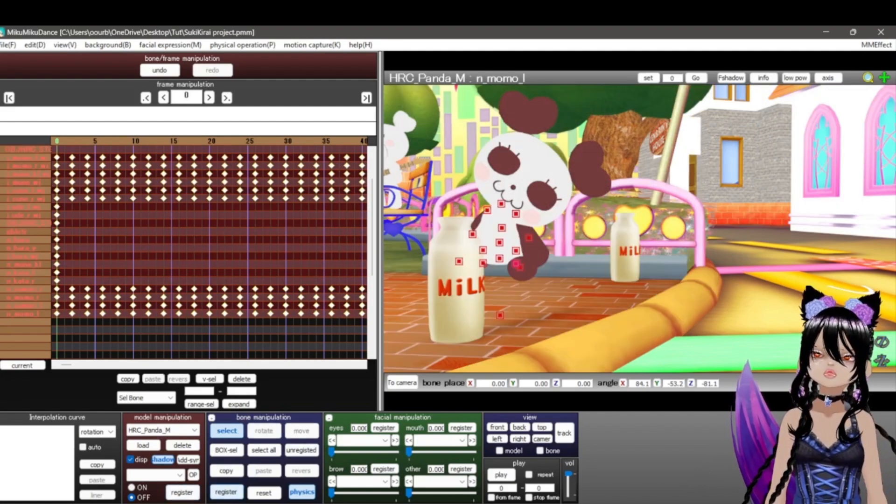
{"action": "left_click", "coordinate": [227, 492]}
{"action": "left_click", "coordinate": [227, 431]}
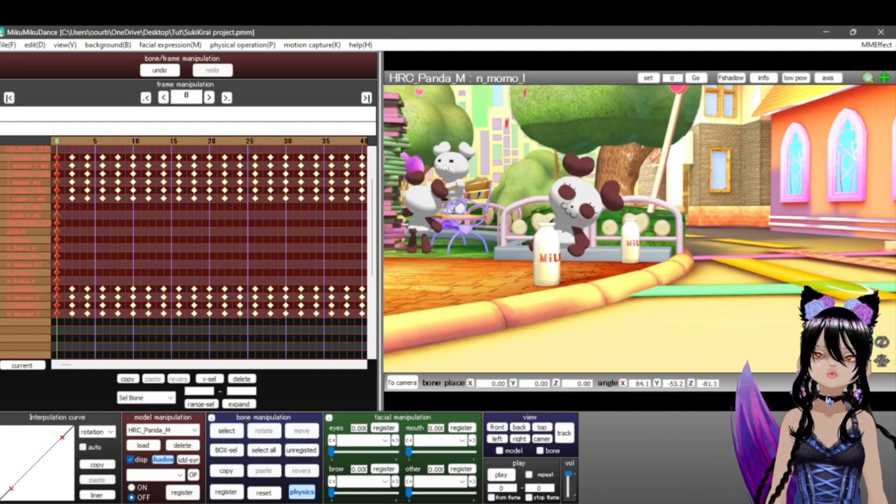
Examine the panda's pose with both legs raised from above, from the side and close to the ground.
{"action": "right_click_drag", "start_coordinate": [607, 210], "coordinate": [691, 266]}
{"action": "middle_click_drag", "start_coordinate": [583, 210], "coordinate": [691, 280]}
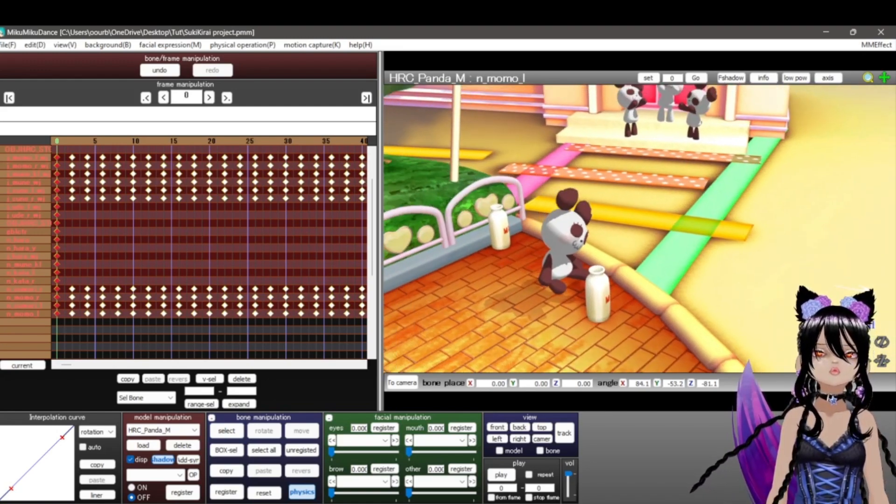
{"action": "scroll", "coordinate": [639, 229], "scroll_direction": "up", "scroll_amount": 3}
{"action": "middle_click_drag", "start_coordinate": [536, 238], "coordinate": [701, 285]}
{"action": "scroll", "coordinate": [701, 285], "scroll_direction": "down", "scroll_amount": 4}
{"action": "right_click_drag", "start_coordinate": [700, 285], "coordinate": [659, 275]}
{"action": "middle_click_drag", "start_coordinate": [658, 275], "coordinate": [635, 317]}
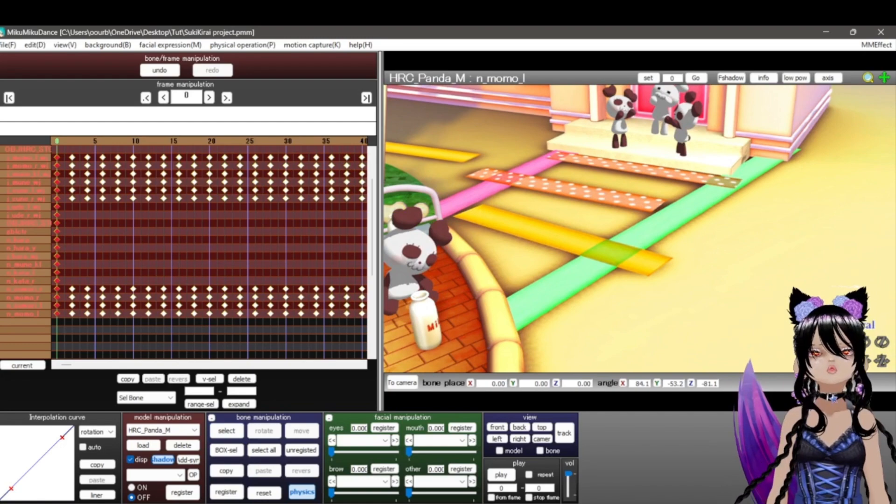
{"action": "right_click_drag", "start_coordinate": [635, 318], "coordinate": [667, 308]}
{"action": "middle_click_drag", "start_coordinate": [667, 308], "coordinate": [677, 150]}
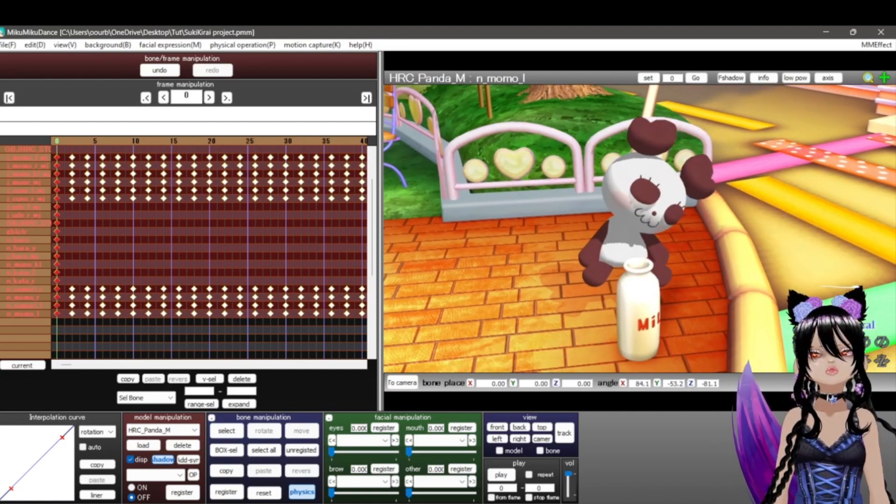
{"action": "scroll", "coordinate": [640, 229], "scroll_direction": "up", "scroll_amount": 2}
{"action": "middle_click_drag", "start_coordinate": [639, 281], "coordinate": [766, 144]}
{"action": "scroll", "coordinate": [757, 187], "scroll_direction": "up", "scroll_amount": 2}
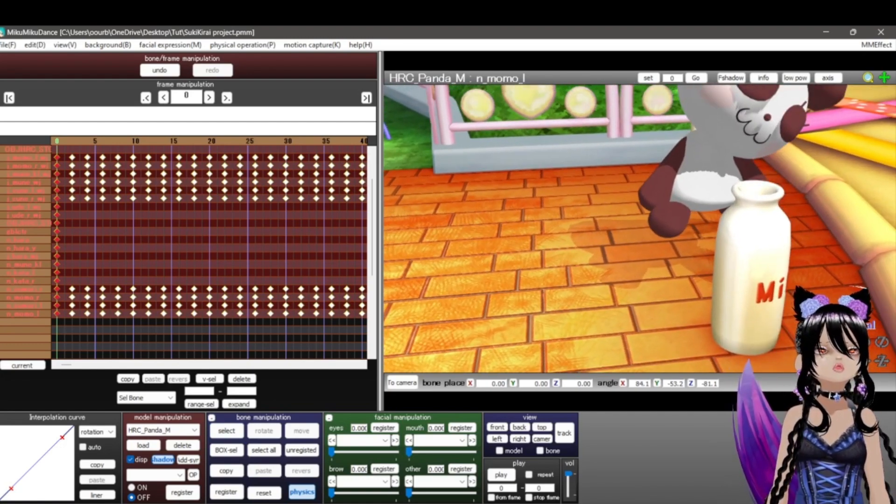
{"action": "scroll", "coordinate": [766, 145], "scroll_direction": "down", "scroll_amount": 2}
{"action": "right_click_drag", "start_coordinate": [700, 280], "coordinate": [682, 196]}
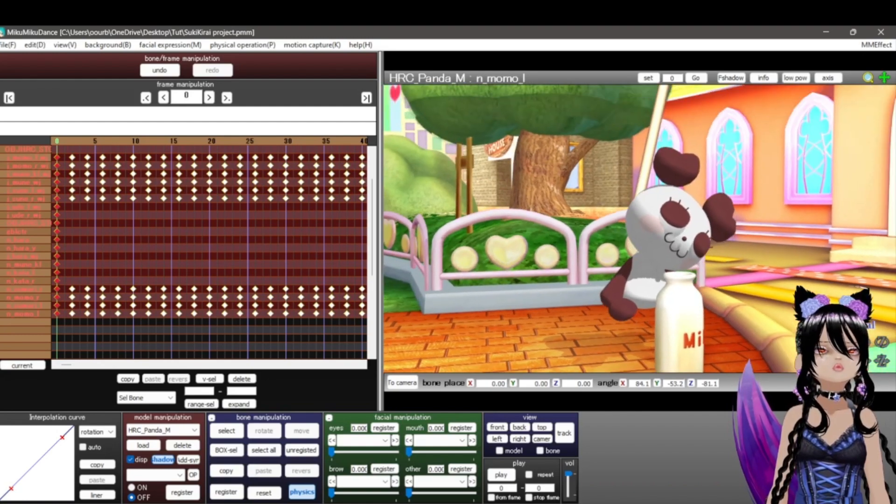
{"action": "middle_click_drag", "start_coordinate": [681, 196], "coordinate": [784, 205]}
{"action": "scroll", "coordinate": [719, 175], "scroll_direction": "up", "scroll_amount": 3}
{"action": "scroll", "coordinate": [785, 205], "scroll_direction": "down", "scroll_amount": 1}
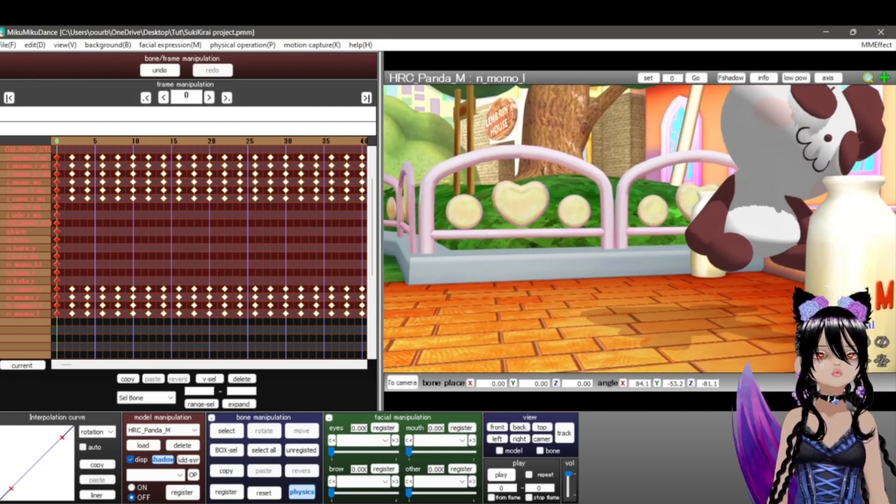
{"action": "right_click_drag", "start_coordinate": [785, 206], "coordinate": [771, 200]}
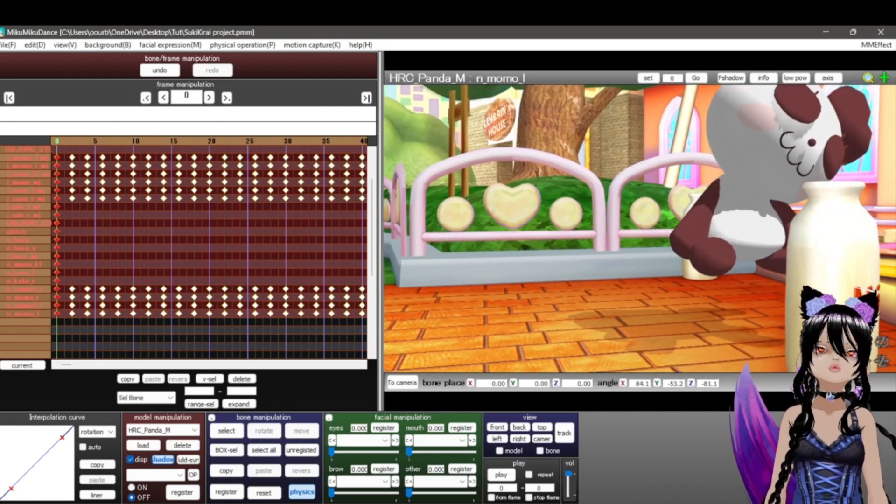
{"action": "mouse_move", "coordinate": [756, 201]}
{"action": "middle_mouse_down"}
{"action": "mouse_move", "coordinate": [706, 188]}
{"action": "mouse_move", "coordinate": [758, 209]}
{"action": "middle_mouse_up"}
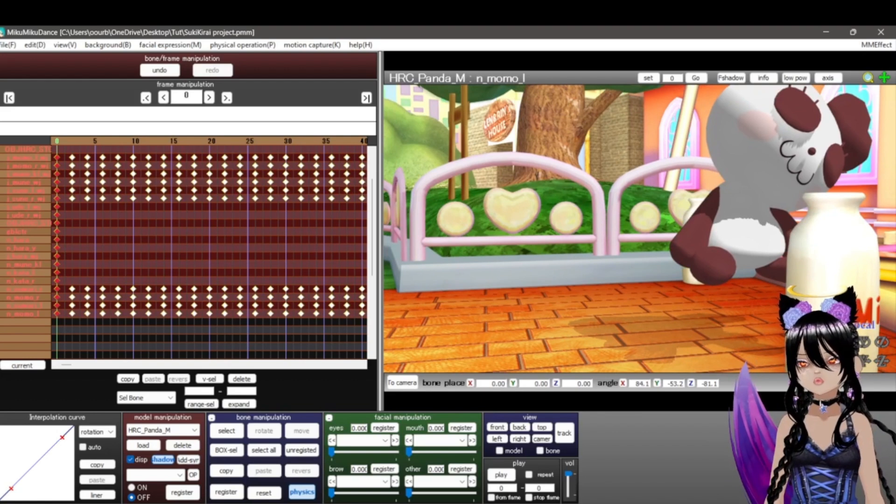
Return to bone selection and select the n_hara bone in the panda's belly after checking the gblctr bone.
{"action": "left_click", "coordinate": [226, 431]}
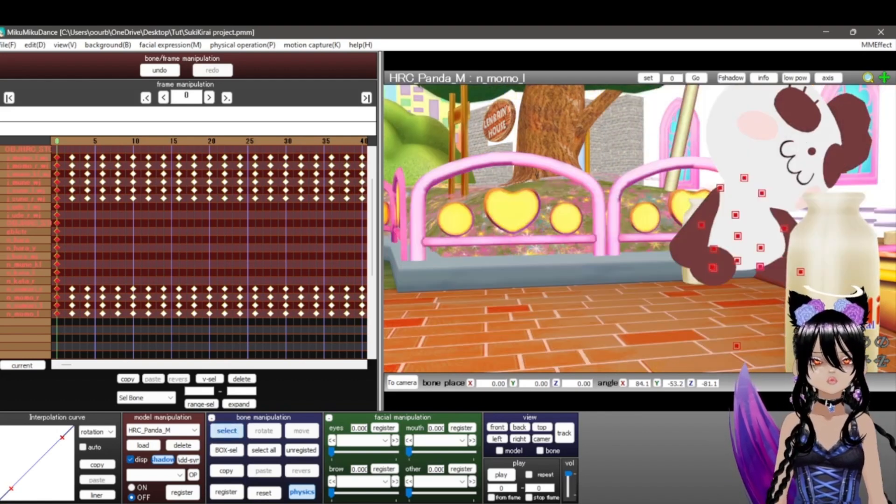
{"action": "left_click", "coordinate": [28, 223]}
{"action": "left_click", "coordinate": [17, 232]}
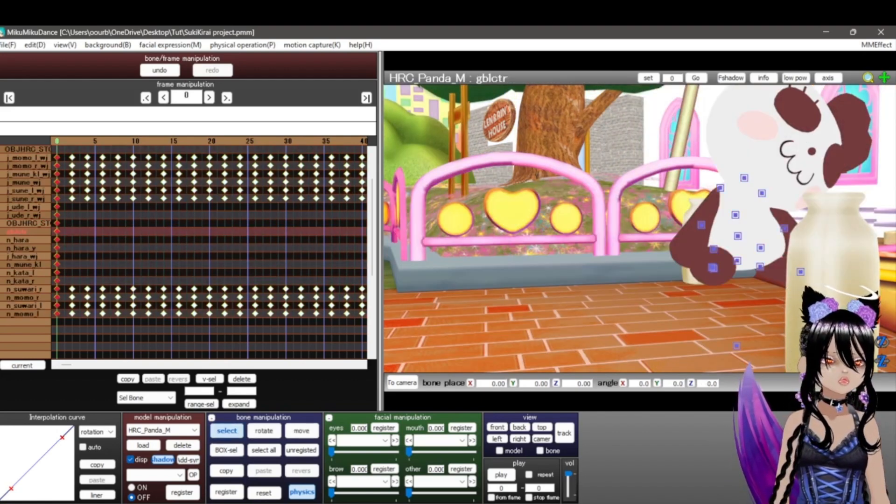
{"action": "scroll", "coordinate": [639, 229], "scroll_direction": "up", "scroll_amount": 6}
{"action": "mouse_move", "coordinate": [756, 229]}
{"action": "middle_mouse_down"}
{"action": "mouse_move", "coordinate": [607, 228]}
{"action": "mouse_move", "coordinate": [669, 254]}
{"action": "middle_mouse_up"}
{"action": "scroll", "coordinate": [640, 229], "scroll_direction": "down", "scroll_amount": 1}
{"action": "left_click", "coordinate": [637, 238]}
{"action": "scroll", "coordinate": [637, 238], "scroll_direction": "down", "scroll_amount": 6}
{"action": "scroll", "coordinate": [640, 229], "scroll_direction": "up", "scroll_amount": 2}
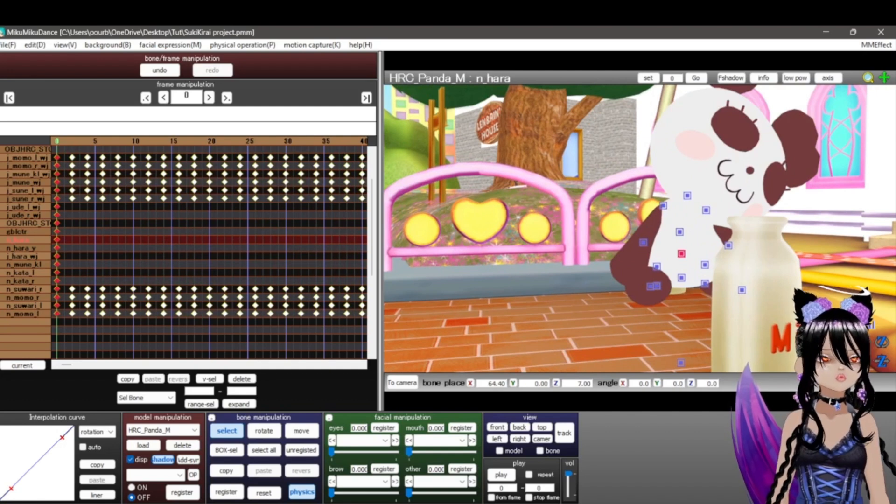
Move the n_hara bone slightly along Z to 6.95, and undo that move.
{"action": "mouse_move", "coordinate": [882, 361]}
{"action": "left_mouse_down"}
{"action": "mouse_move", "coordinate": [881, 373]}
{"action": "mouse_move", "coordinate": [882, 361]}
{"action": "left_mouse_up"}
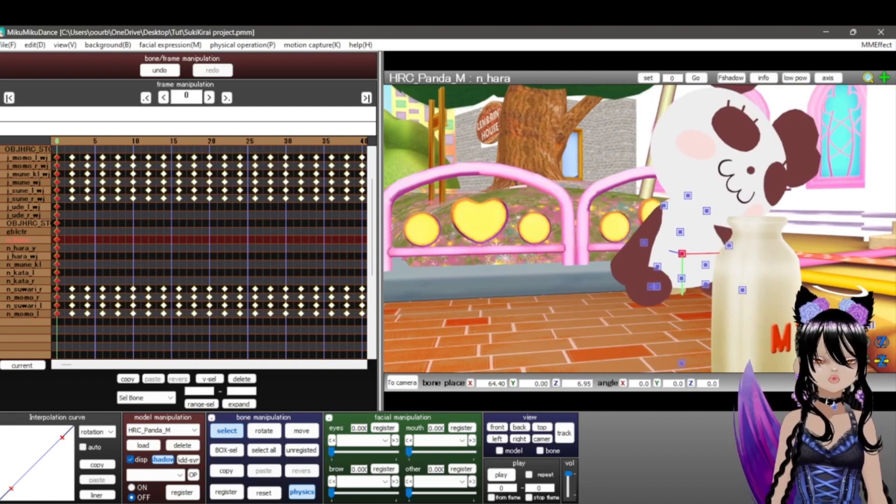
{"action": "key", "text": "ctrl+z"}
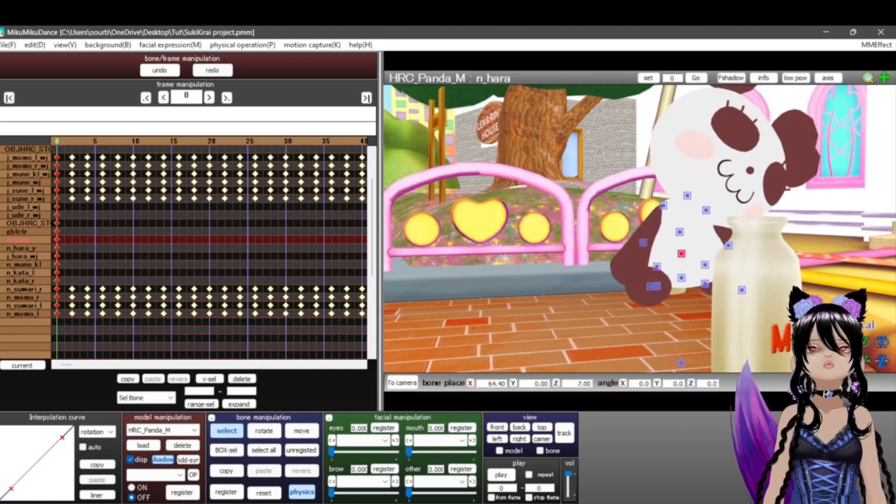
Lower the n_hara bone to about Y -2.80 so the panda sits on the ground, and register it at frame 0.
{"action": "scroll", "coordinate": [640, 229], "scroll_direction": "down", "scroll_amount": 3}
{"action": "scroll", "coordinate": [640, 228], "scroll_direction": "up", "scroll_amount": 3}
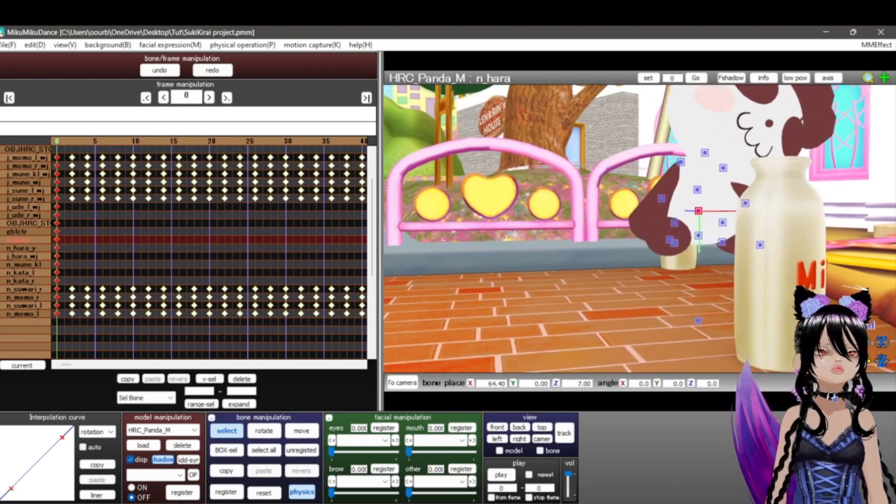
{"action": "left_click_drag", "start_coordinate": [699, 241], "coordinate": [699, 313]}
{"action": "left_click_drag", "start_coordinate": [865, 382], "coordinate": [865, 386]}
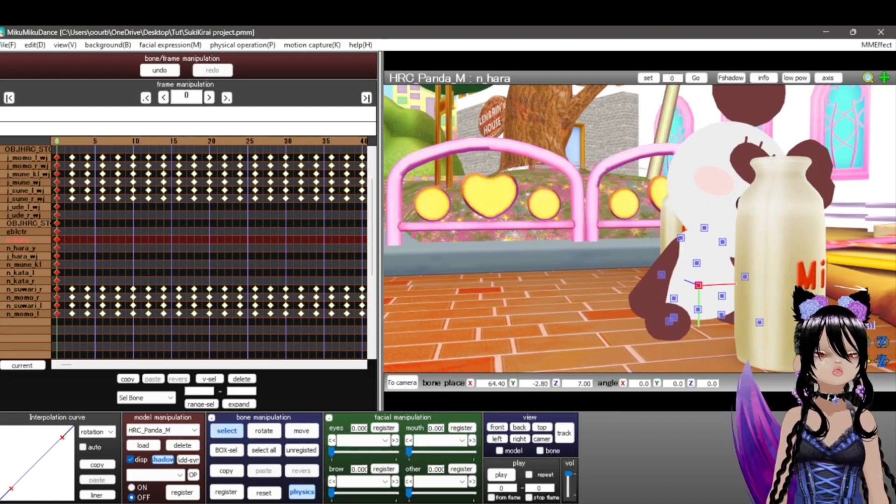
{"action": "middle_click_drag", "start_coordinate": [654, 280], "coordinate": [643, 260]}
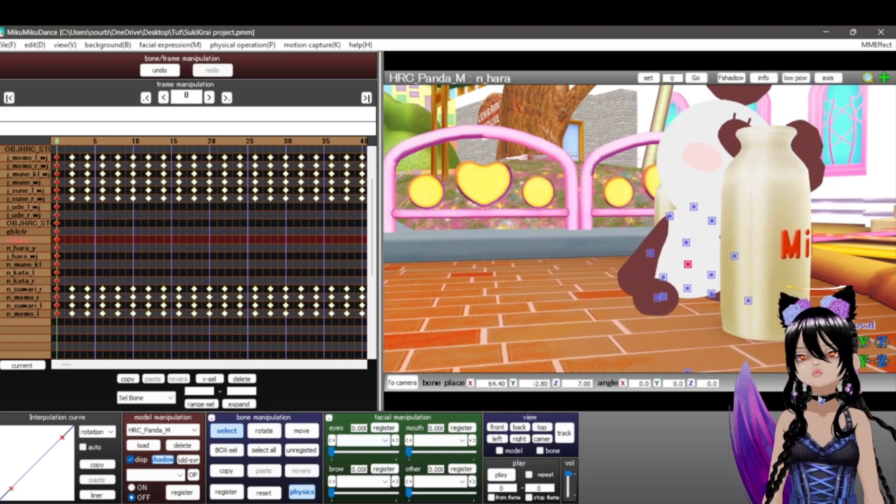
{"action": "left_click", "coordinate": [226, 492]}
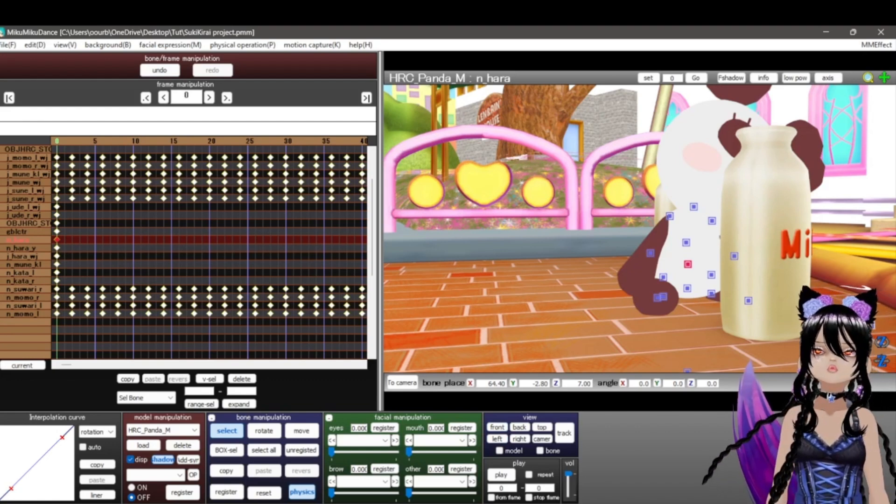
Step through the panda's motion frame by frame from frame 0 to 22 and back to check the lowered position.
{"action": "key", "text": "Right"}
{"action": "key", "text": "Right"}
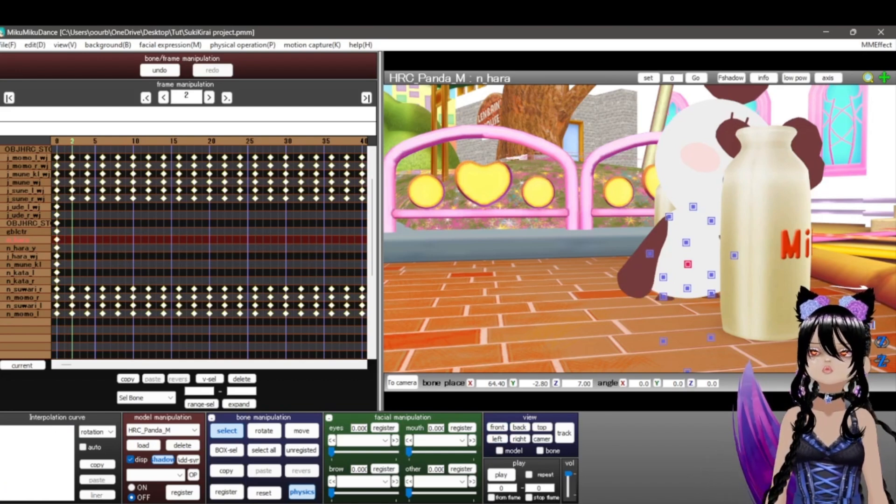
{"action": "key", "text": "Right"}
{"action": "key", "text": "Right"}
{"action": "key", "text": "Right"}
{"action": "key", "text": "Right"}
{"action": "key", "text": "Right"}
{"action": "key", "text": "Right"}
{"action": "key", "text": "Right"}
{"action": "key", "text": "Right"}
{"action": "key", "text": "Right"}
{"action": "key", "text": "Right"}
{"action": "key", "text": "Right"}
{"action": "key", "text": "Right"}
{"action": "key", "text": "Right"}
{"action": "key", "text": "Right"}
{"action": "key", "text": "Right"}
{"action": "key", "text": "Right"}
{"action": "key", "text": "Right"}
{"action": "key", "text": "Right"}
{"action": "key", "text": "Right"}
{"action": "key", "text": "Right"}
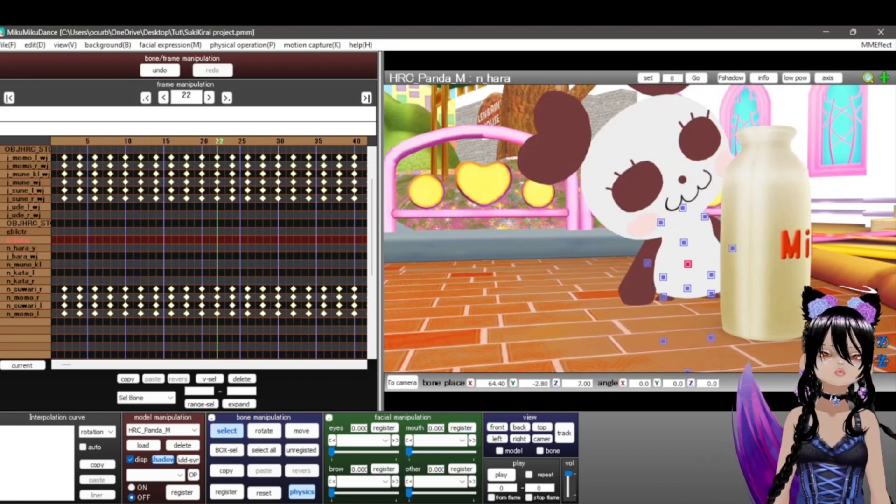
{"action": "key", "text": "Left"}
{"action": "key", "text": "Left"}
{"action": "key", "text": "Left"}
{"action": "key", "text": "Left"}
{"action": "key", "text": "Left"}
{"action": "key", "text": "Left"}
{"action": "key", "text": "Left"}
{"action": "key", "text": "Left"}
{"action": "key", "text": "Left"}
{"action": "key", "text": "Left"}
{"action": "key", "text": "Left"}
{"action": "key", "text": "Left"}
{"action": "key", "text": "Left"}
{"action": "key", "text": "Left"}
{"action": "key", "text": "Left"}
{"action": "key", "text": "Left"}
{"action": "key", "text": "Left"}
{"action": "key", "text": "Left"}
{"action": "key", "text": "Left"}
{"action": "key", "text": "Left"}
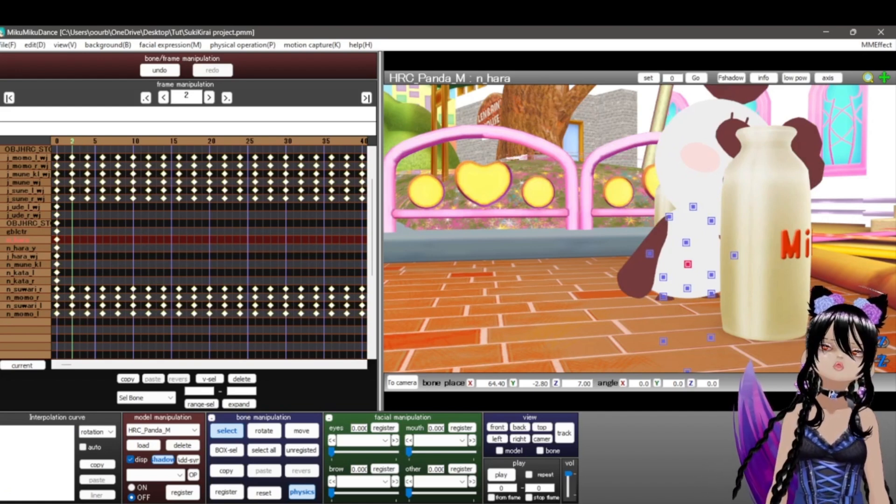
{"action": "key", "text": "Left"}
{"action": "key", "text": "Left"}
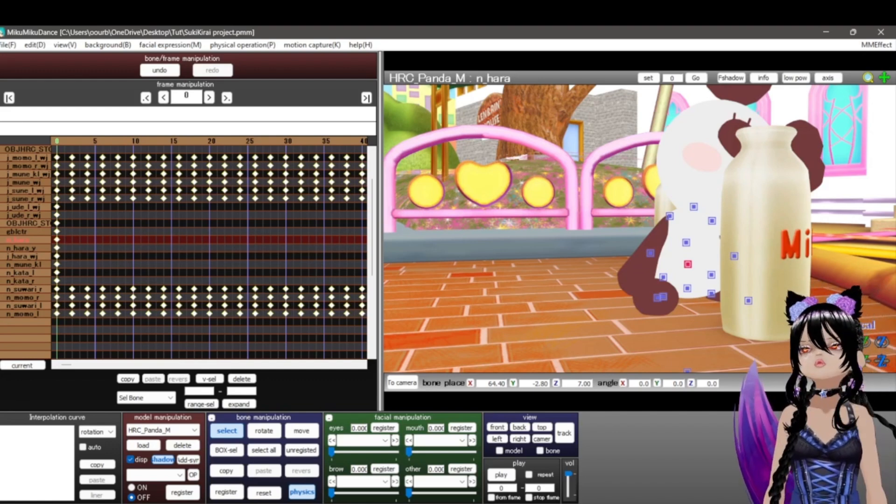
Select the n_momo_r bone on the panda's raised right leg and examine the leg up close.
{"action": "right_click_drag", "start_coordinate": [607, 234], "coordinate": [691, 243]}
{"action": "scroll", "coordinate": [640, 228], "scroll_direction": "up", "scroll_amount": 3}
{"action": "middle_click_drag", "start_coordinate": [747, 280], "coordinate": [763, 245]}
{"action": "left_click", "coordinate": [768, 309]}
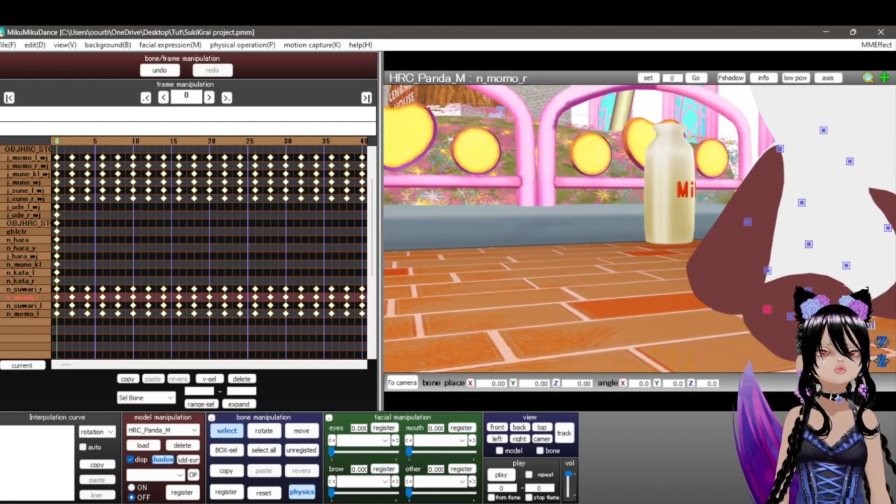
{"action": "scroll", "coordinate": [768, 309], "scroll_direction": "down", "scroll_amount": 3}
{"action": "right_click_drag", "start_coordinate": [767, 310], "coordinate": [738, 303]}
{"action": "scroll", "coordinate": [715, 306], "scroll_direction": "up", "scroll_amount": 3}
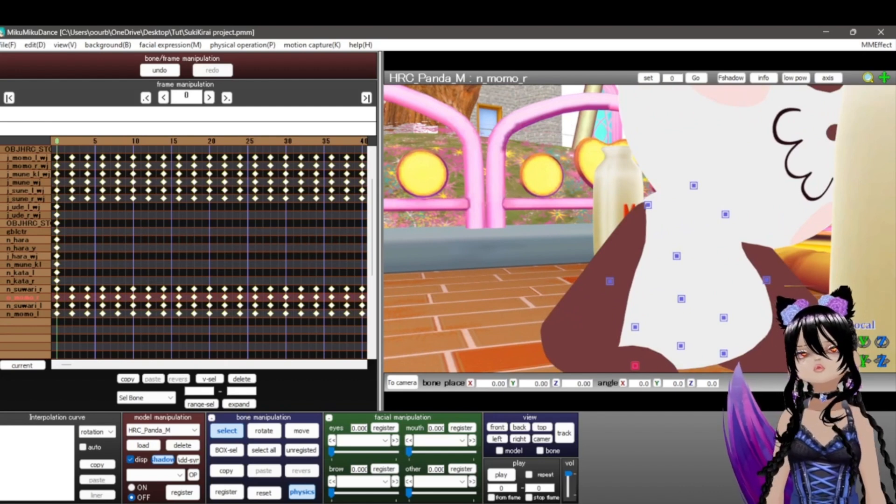
Select the n_hara bone, and select the frame 0 keyframes of n_hara, n_momo_r and n_momo_l together.
{"action": "left_click", "coordinate": [28, 223]}
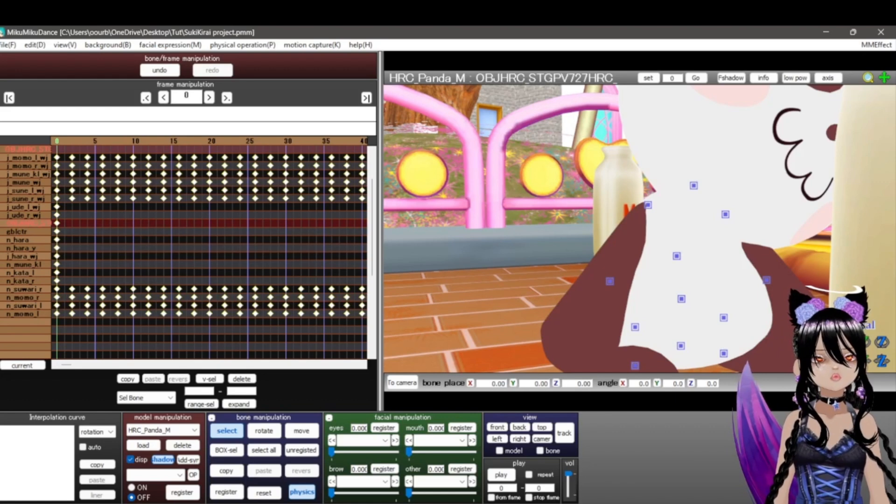
{"action": "left_click", "coordinate": [19, 232]}
{"action": "left_click", "coordinate": [18, 240]}
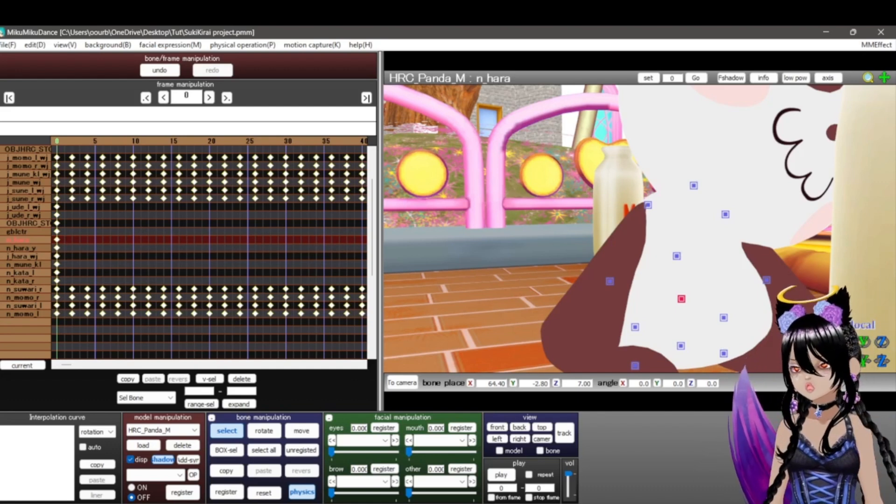
{"action": "left_click", "coordinate": [57, 240]}
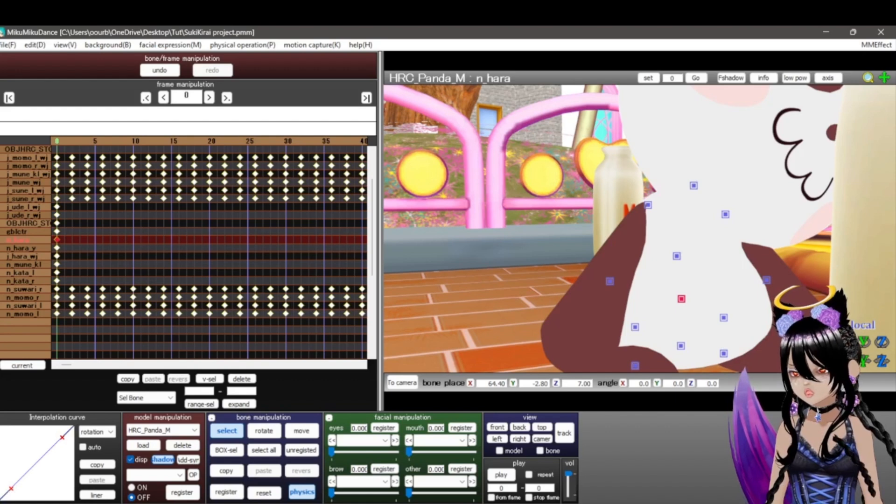
{"action": "left_click", "coordinate": [57, 298]}
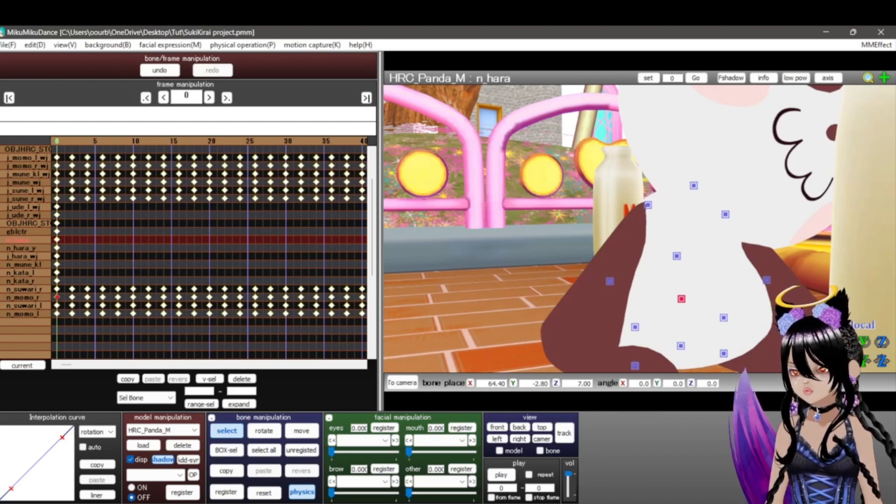
{"action": "left_click", "coordinate": [57, 240]}
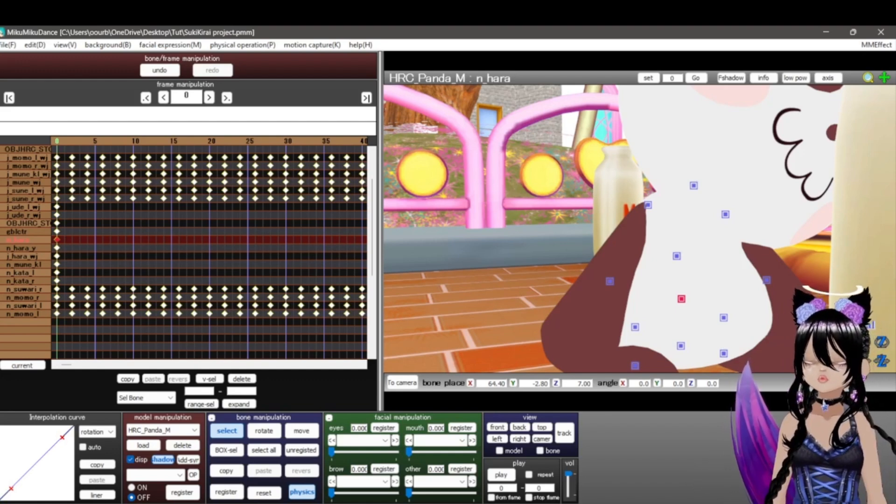
{"action": "left_click", "coordinate": [57, 298], "text": "ctrl"}
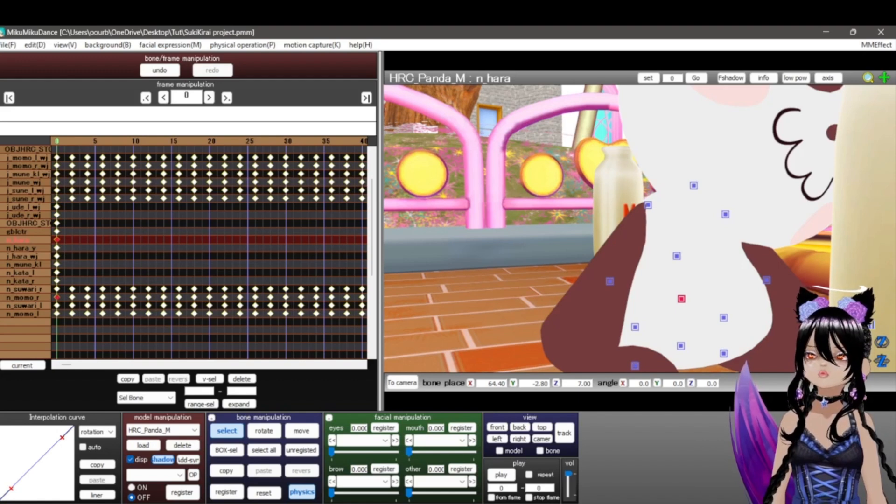
{"action": "left_click", "coordinate": [57, 315], "text": "ctrl"}
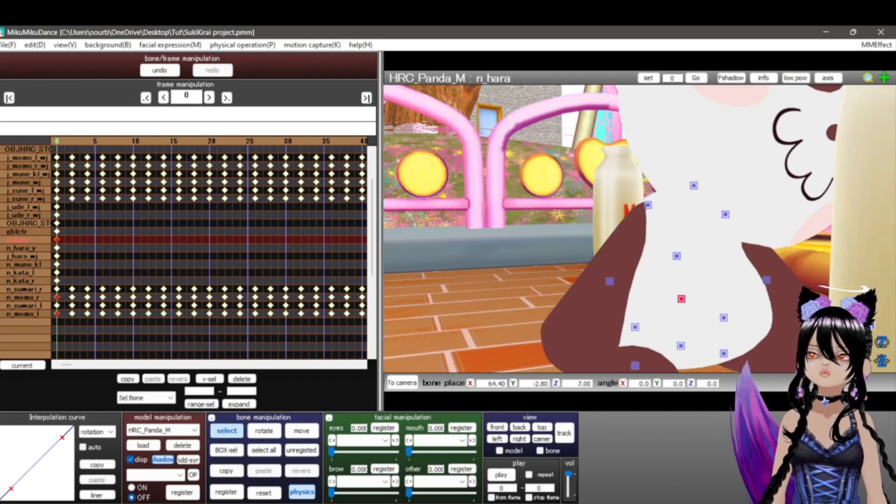
{"action": "scroll", "coordinate": [640, 229], "scroll_direction": "down", "scroll_amount": 3}
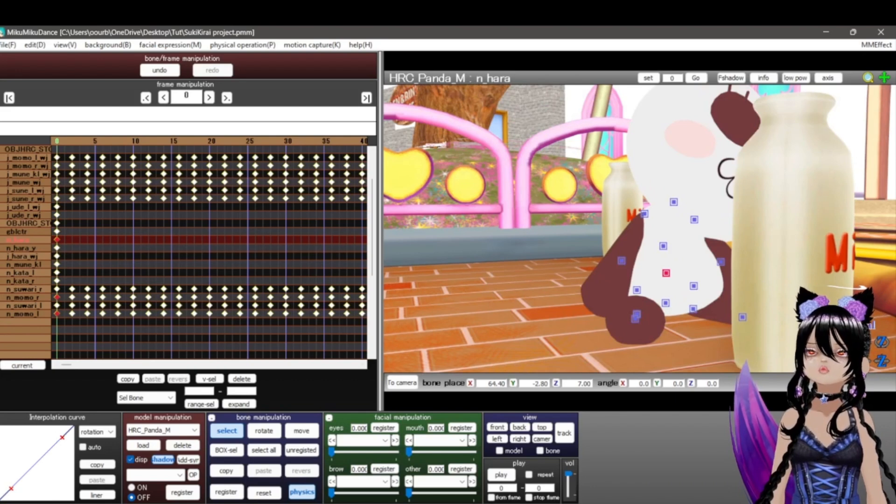
Copy the selected frame 0 keyframes of n_hara, n_momo_r and n_momo_l and paste them at frame 2.
{"action": "left_click", "coordinate": [128, 379]}
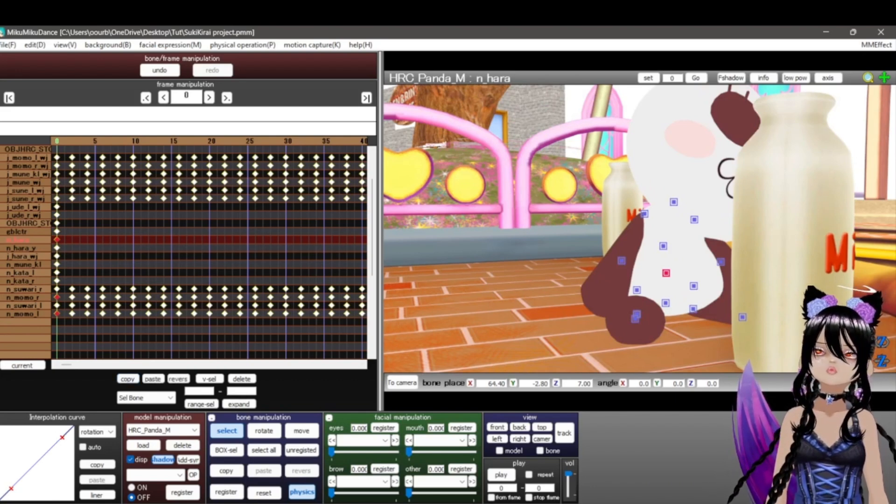
{"action": "key", "text": "Right"}
{"action": "key", "text": "Right"}
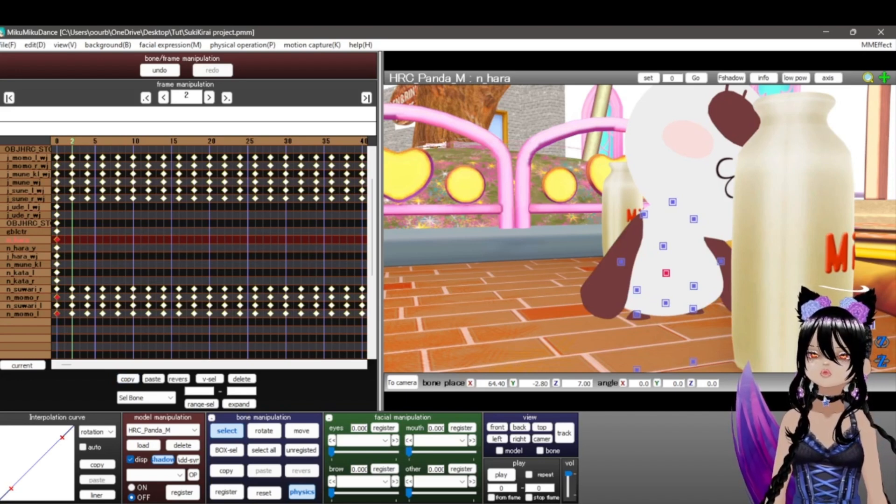
{"action": "left_click", "coordinate": [153, 379]}
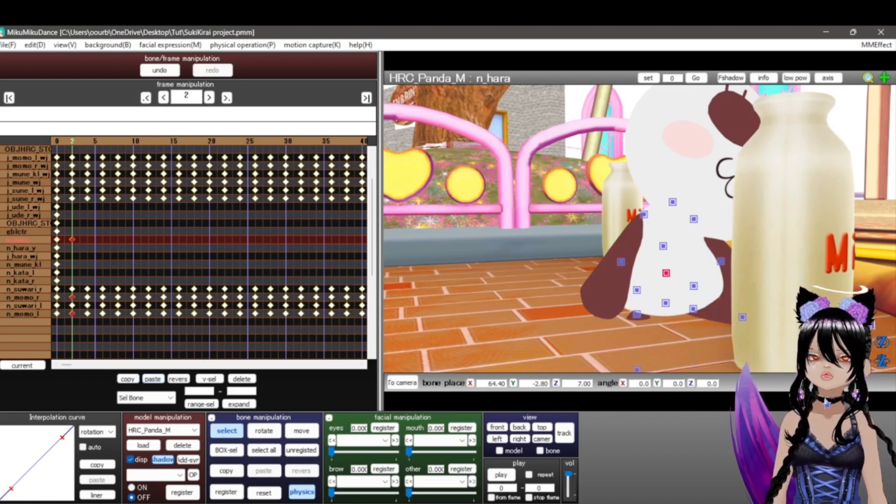
Rotate the panda's n_momo_r thigh bone at frame 2 to about X 40.7, Y 49.0, Z 99.9 so the leg lies along the ground.
{"action": "scroll", "coordinate": [640, 229], "scroll_direction": "down", "scroll_amount": 5}
{"action": "scroll", "coordinate": [640, 229], "scroll_direction": "up", "scroll_amount": 8}
{"action": "middle_click_drag", "start_coordinate": [640, 228], "coordinate": [716, 189]}
{"action": "scroll", "coordinate": [640, 229], "scroll_direction": "up", "scroll_amount": 4}
{"action": "scroll", "coordinate": [640, 229], "scroll_direction": "down", "scroll_amount": 9}
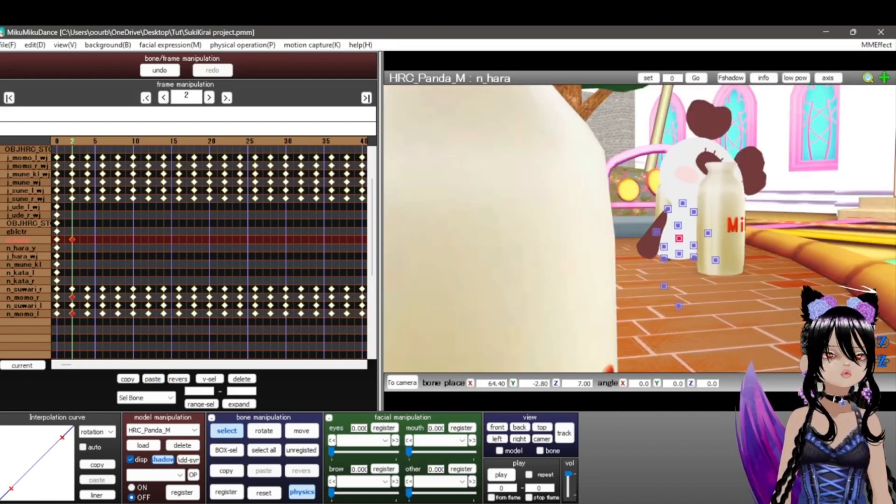
{"action": "right_click_drag", "start_coordinate": [640, 229], "coordinate": [583, 224]}
{"action": "scroll", "coordinate": [640, 228], "scroll_direction": "up", "scroll_amount": 5}
{"action": "scroll", "coordinate": [640, 228], "scroll_direction": "down", "scroll_amount": 7}
{"action": "scroll", "coordinate": [640, 229], "scroll_direction": "up", "scroll_amount": 3}
{"action": "scroll", "coordinate": [640, 228], "scroll_direction": "up", "scroll_amount": 3}
{"action": "middle_click_drag", "start_coordinate": [584, 224], "coordinate": [802, 175]}
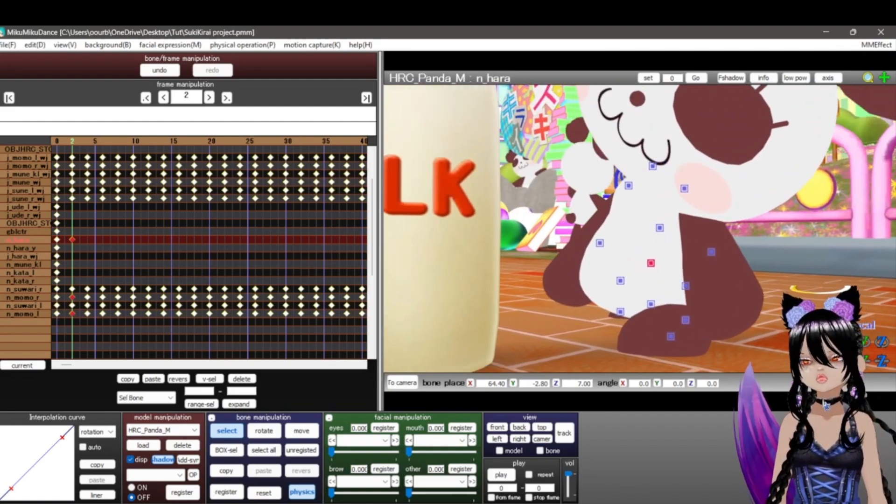
{"action": "left_click", "coordinate": [621, 311]}
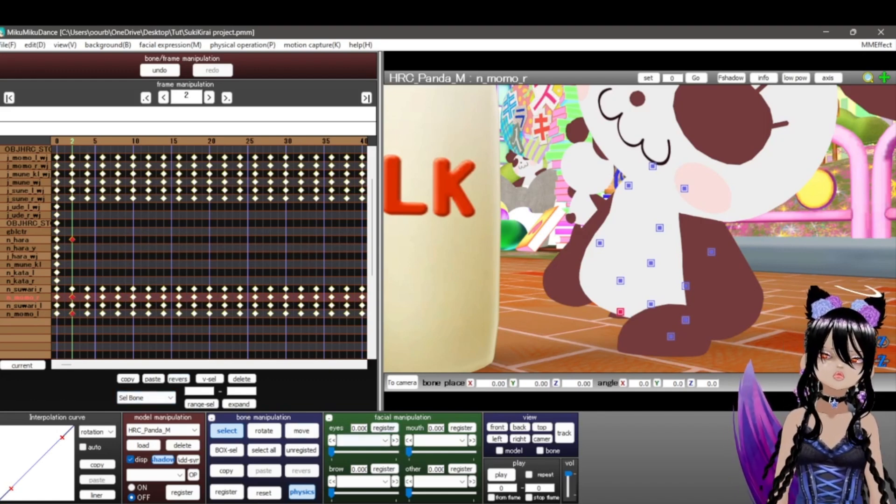
{"action": "left_click", "coordinate": [264, 431]}
{"action": "left_click_drag", "start_coordinate": [602, 330], "coordinate": [597, 294]}
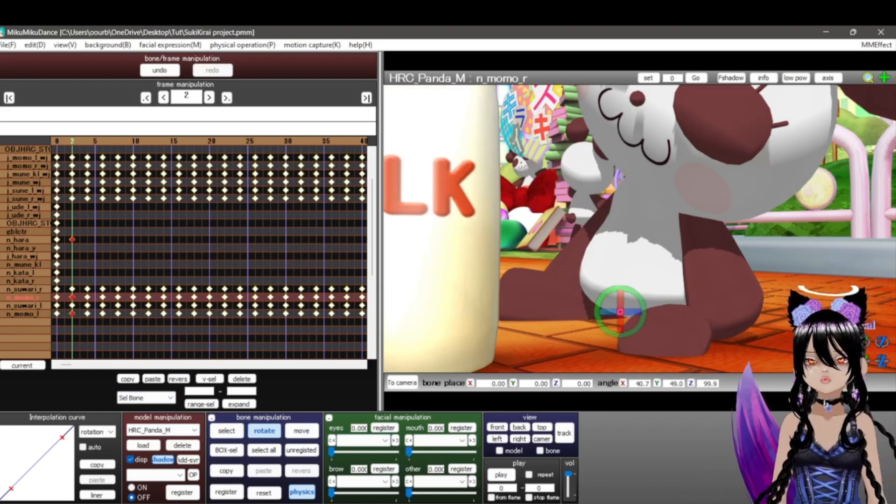
Try rotating the j_kosi_wj hip bone to about X 14.3, Y 2.7, Z 14.5, and undo the rotation.
{"action": "left_click", "coordinate": [227, 431]}
{"action": "right_click_drag", "start_coordinate": [654, 243], "coordinate": [542, 235]}
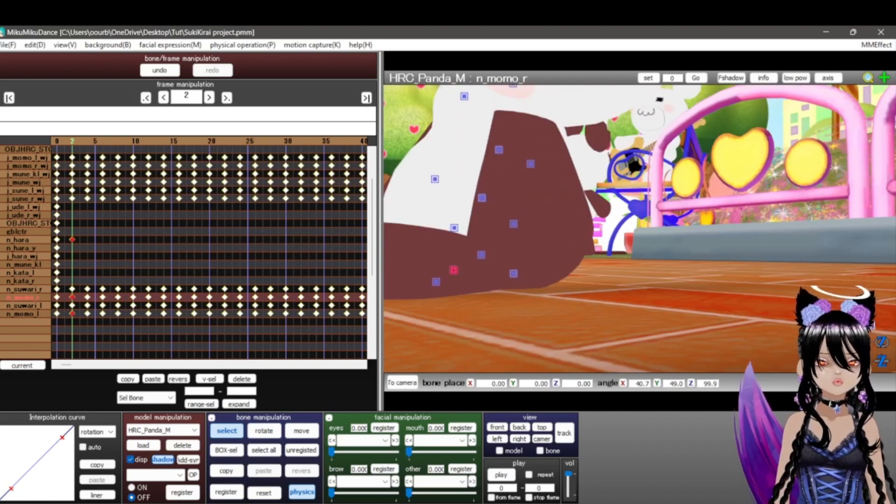
{"action": "left_click", "coordinate": [481, 255]}
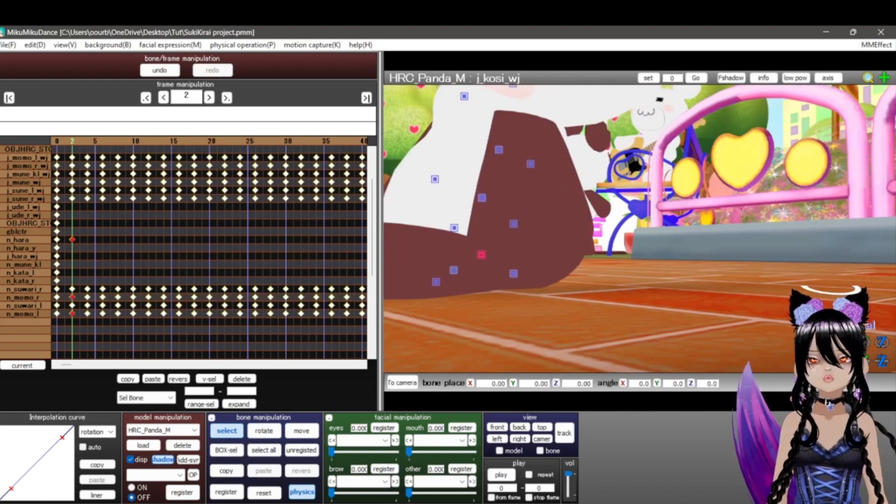
{"action": "left_click", "coordinate": [264, 431]}
{"action": "left_click_drag", "start_coordinate": [482, 254], "coordinate": [486, 271]}
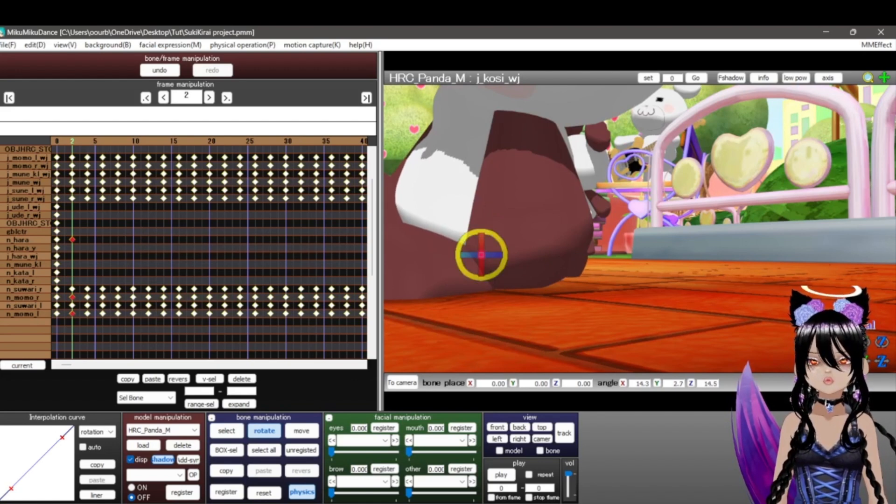
{"action": "key", "text": "ctrl+z"}
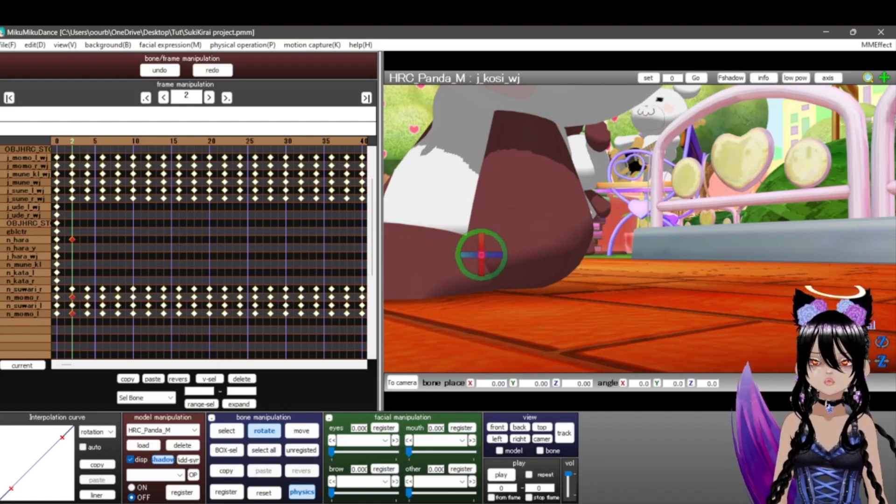
Rotate the panda's n_momo_l thigh bone to about X 64.0, Y 131.7, Z 105.2 and register the pose at frame 2.
{"action": "scroll", "coordinate": [640, 229], "scroll_direction": "down", "scroll_amount": 5}
{"action": "scroll", "coordinate": [640, 229], "scroll_direction": "up", "scroll_amount": 3}
{"action": "right_click_drag", "start_coordinate": [641, 228], "coordinate": [623, 266]}
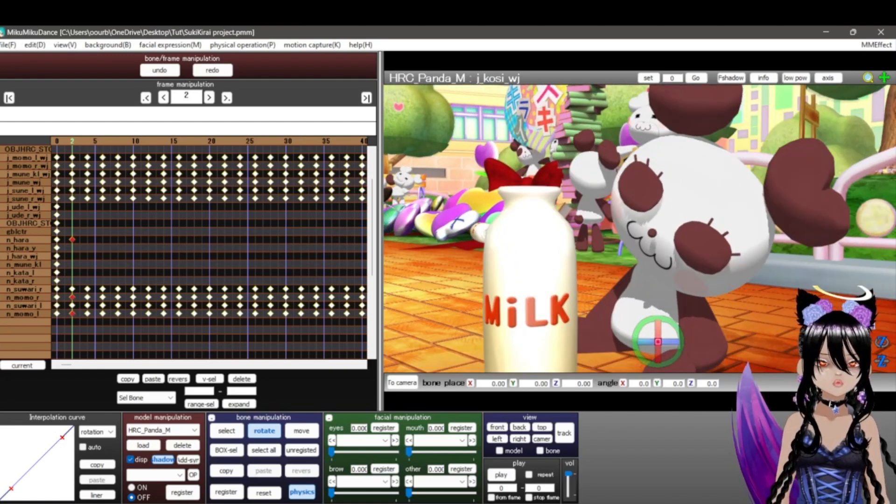
{"action": "middle_click_drag", "start_coordinate": [623, 266], "coordinate": [608, 237]}
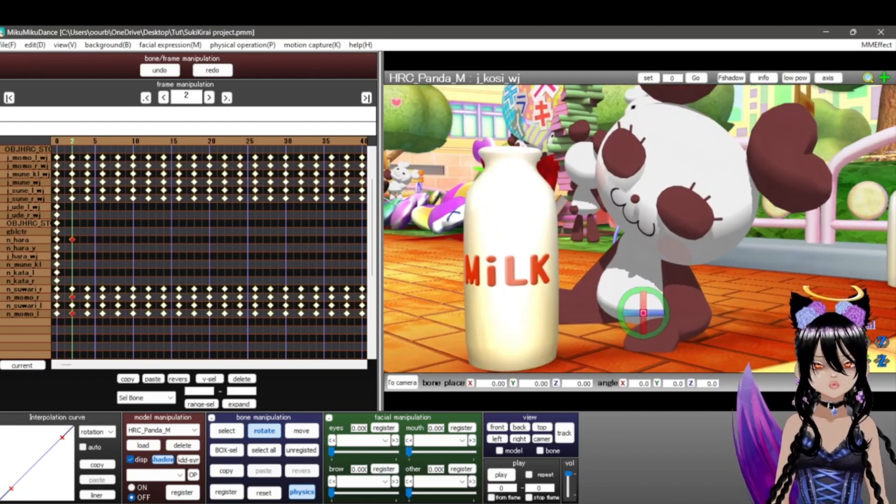
{"action": "left_click", "coordinate": [227, 431]}
{"action": "left_click", "coordinate": [666, 324]}
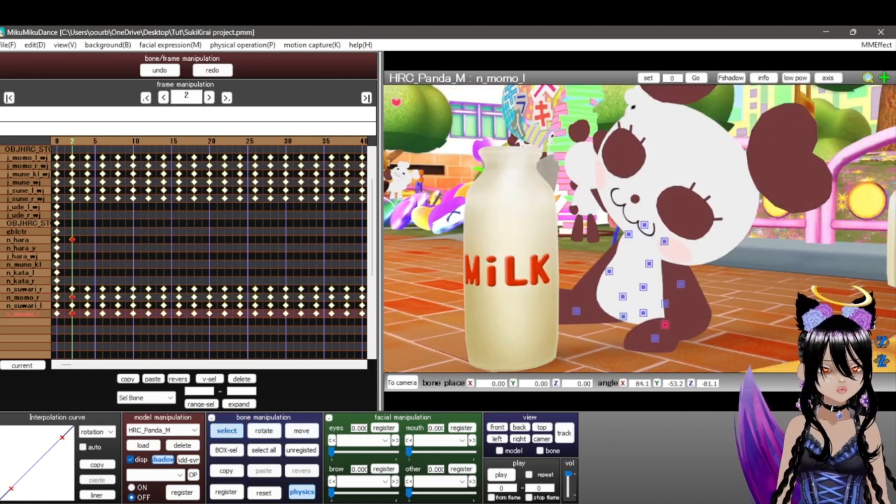
{"action": "left_click", "coordinate": [264, 431]}
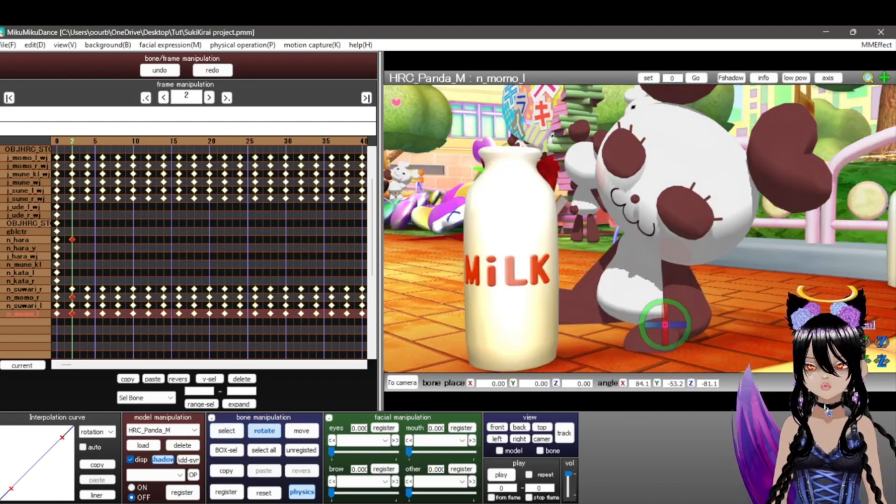
{"action": "left_click_drag", "start_coordinate": [841, 342], "coordinate": [841, 319]}
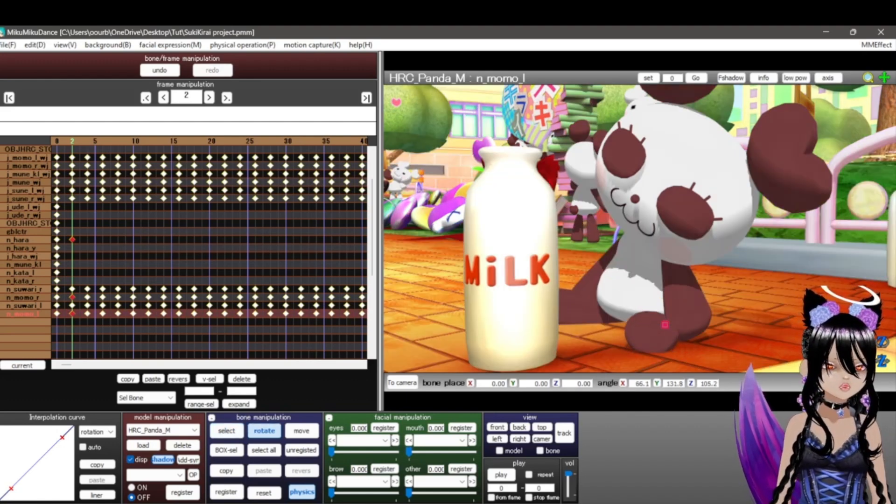
{"action": "left_click_drag", "start_coordinate": [689, 321], "coordinate": [689, 317]}
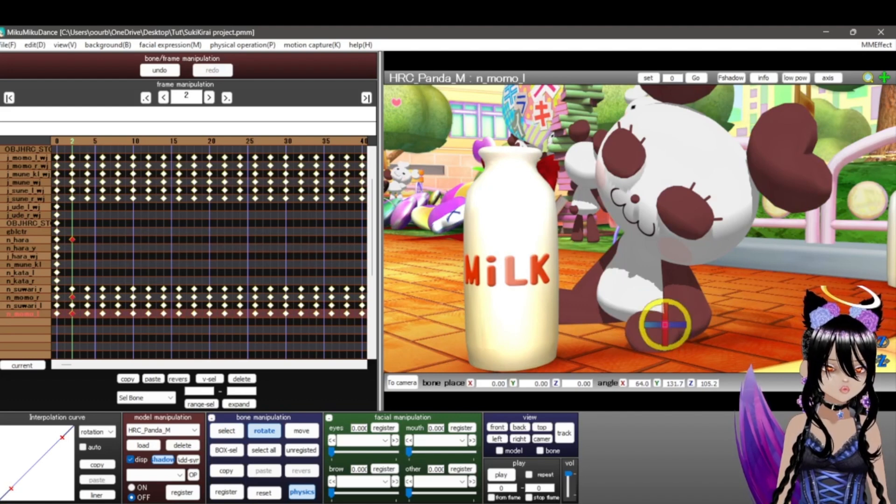
{"action": "left_click", "coordinate": [226, 492]}
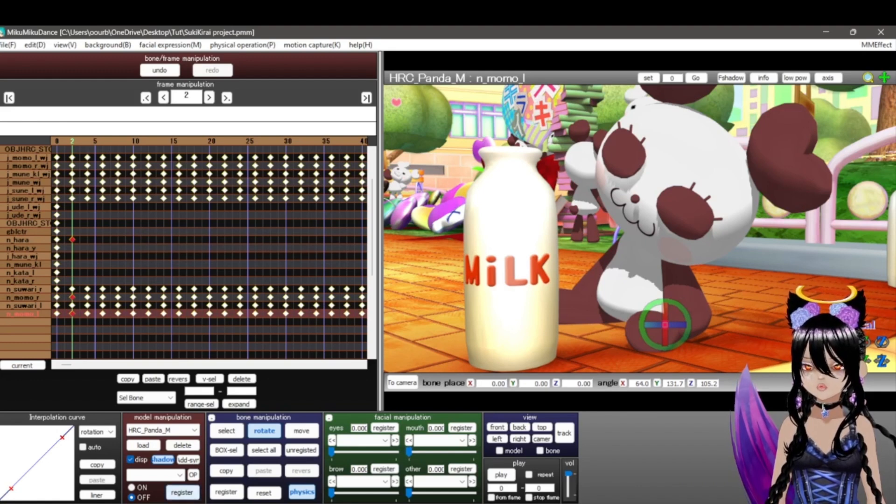
{"action": "left_click", "coordinate": [182, 492]}
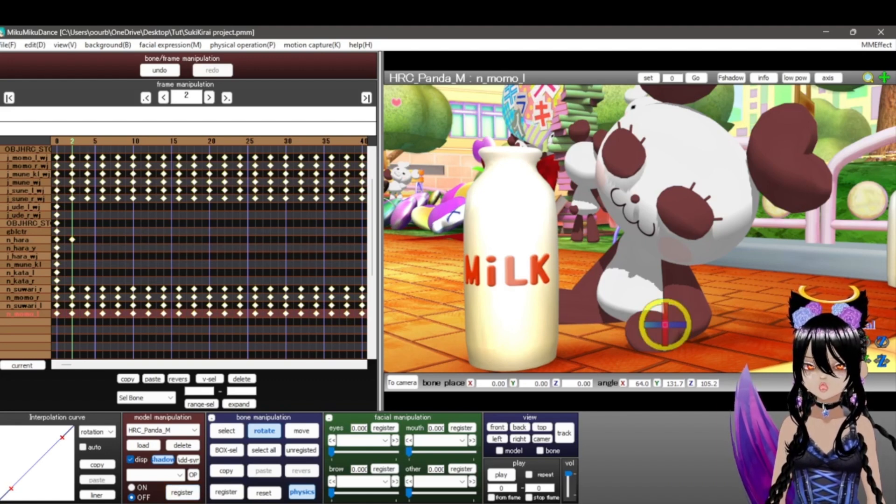
Select the j_momo_r_wj bone and register its keyframe at frame 2.
{"action": "left_click", "coordinate": [227, 431]}
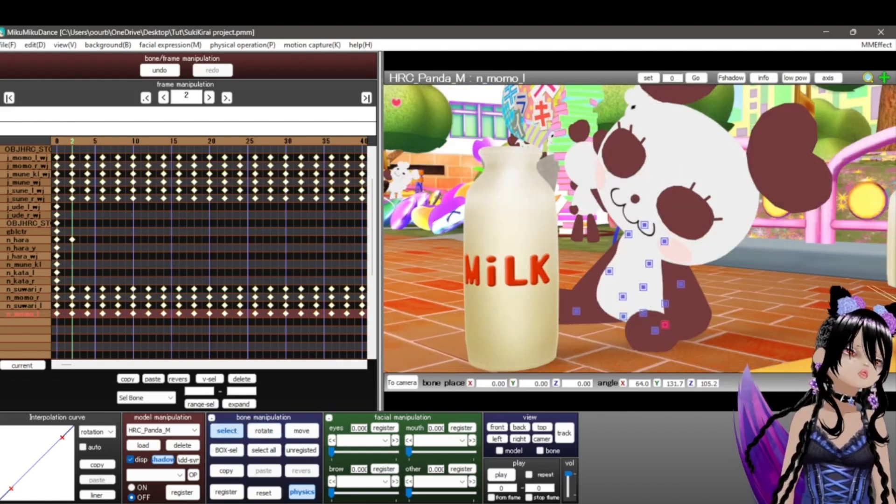
{"action": "left_click", "coordinate": [624, 316]}
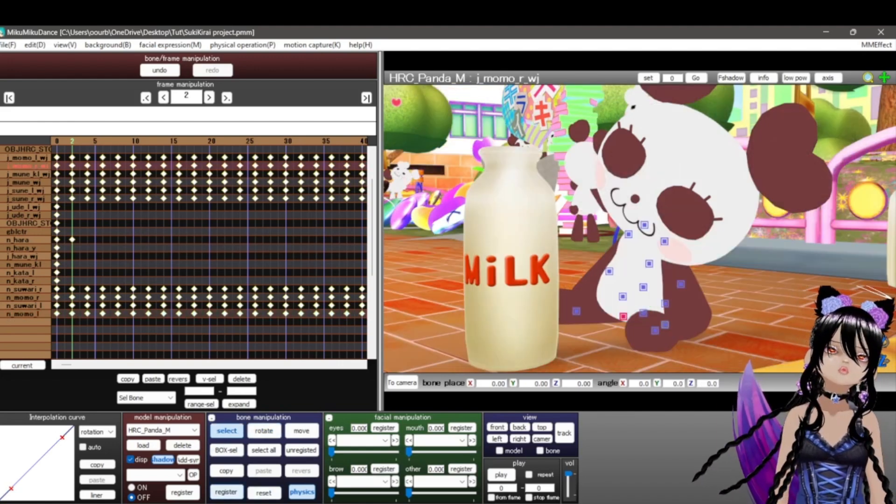
{"action": "left_click", "coordinate": [226, 492]}
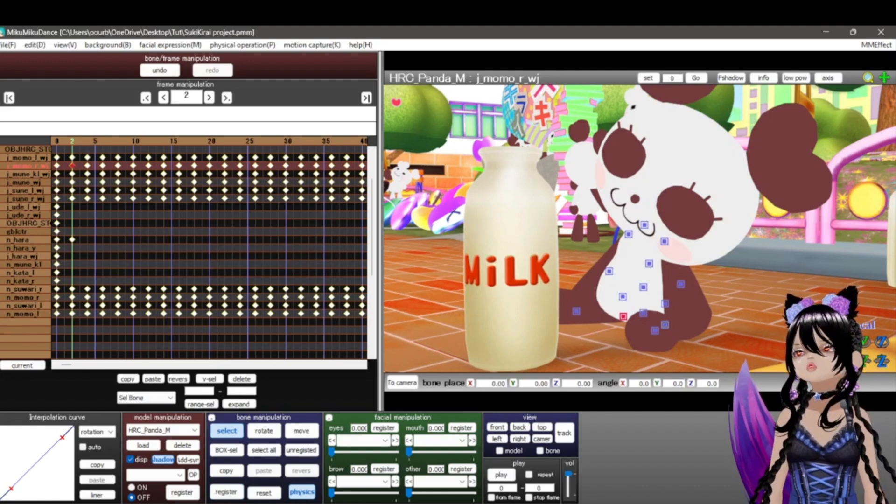
{"action": "scroll", "coordinate": [186, 247], "scroll_direction": "up", "scroll_amount": 3}
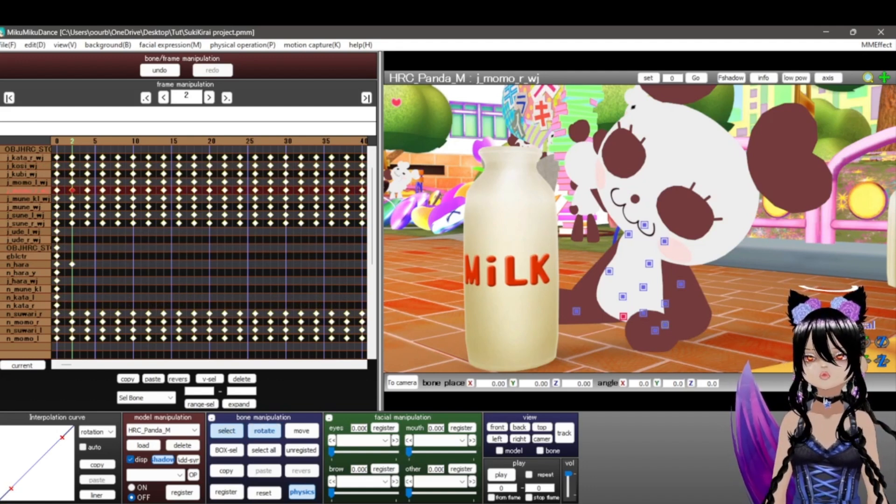
Try rotating the j_momo_r_wj bone to about X -34.8, Y 17.6, Z -57.7, and undo the rotation.
{"action": "left_click", "coordinate": [265, 431]}
{"action": "left_click_drag", "start_coordinate": [624, 318], "coordinate": [608, 293]}
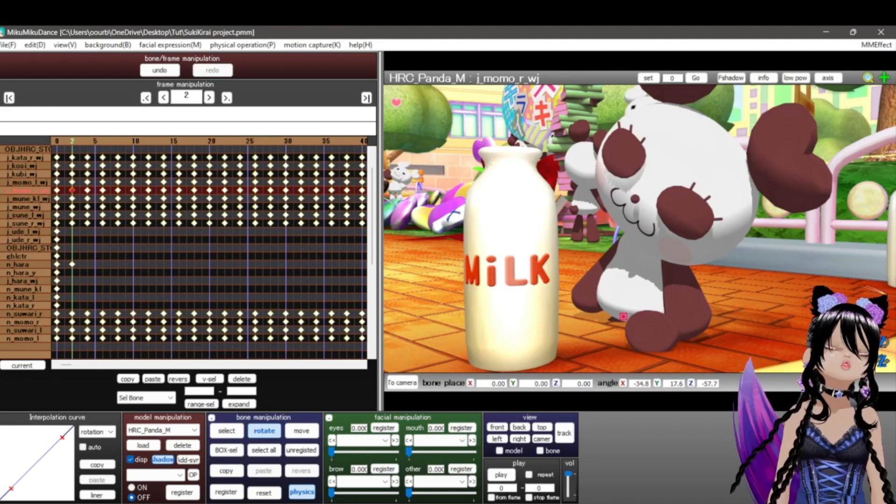
{"action": "key", "text": "ctrl+z"}
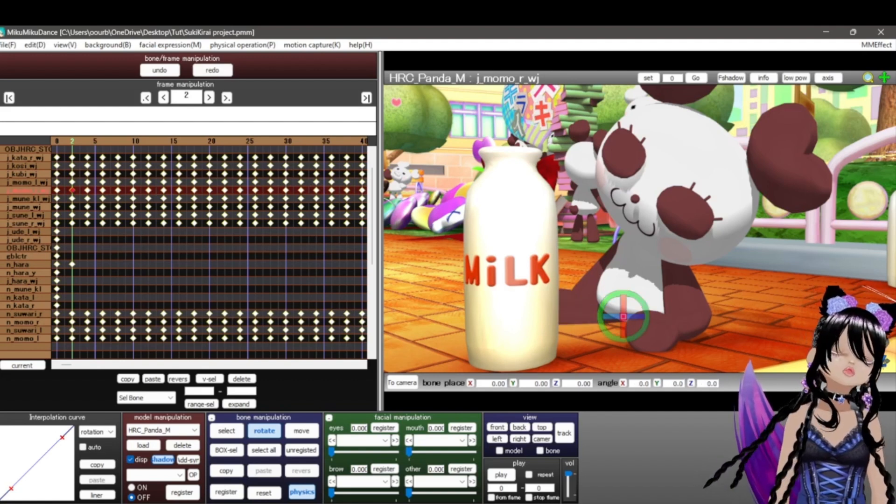
Try rotating the n_momo_l thigh bone to about X 15.9, Y 129.6, Z 105.9, and undo the rotation.
{"action": "left_click", "coordinate": [226, 430]}
{"action": "left_click", "coordinate": [666, 324]}
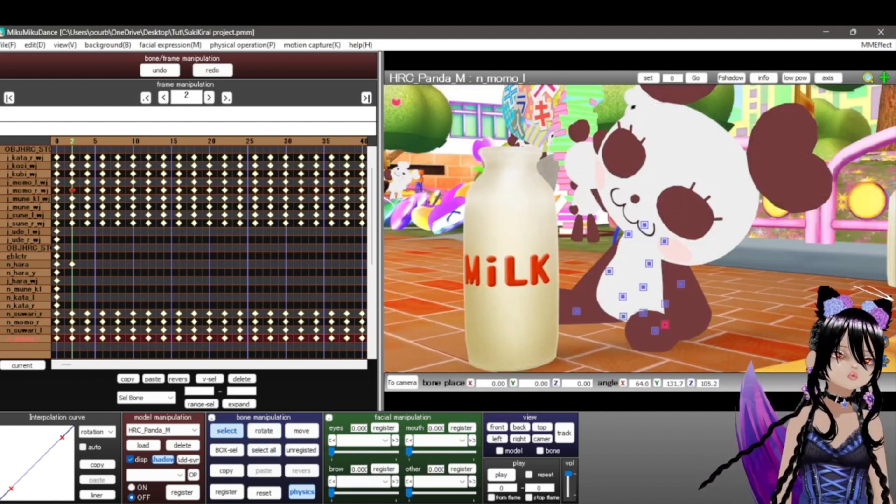
{"action": "left_click", "coordinate": [264, 431]}
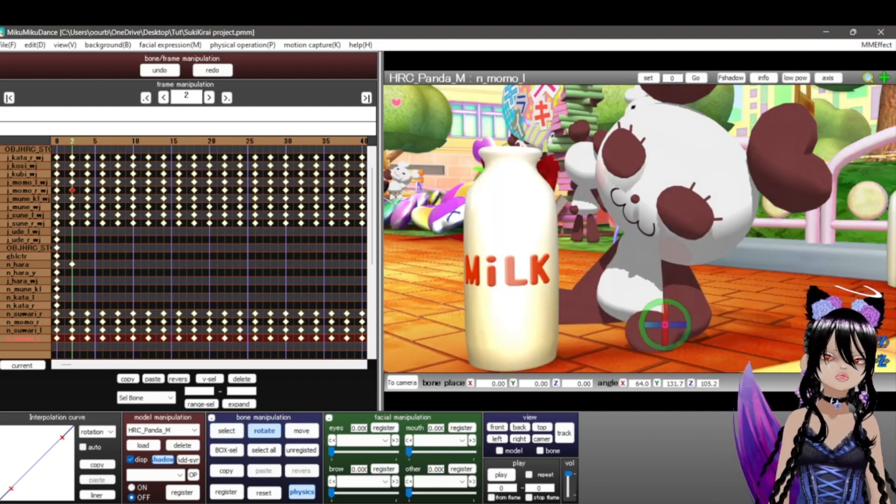
{"action": "left_click_drag", "start_coordinate": [655, 325], "coordinate": [677, 325]}
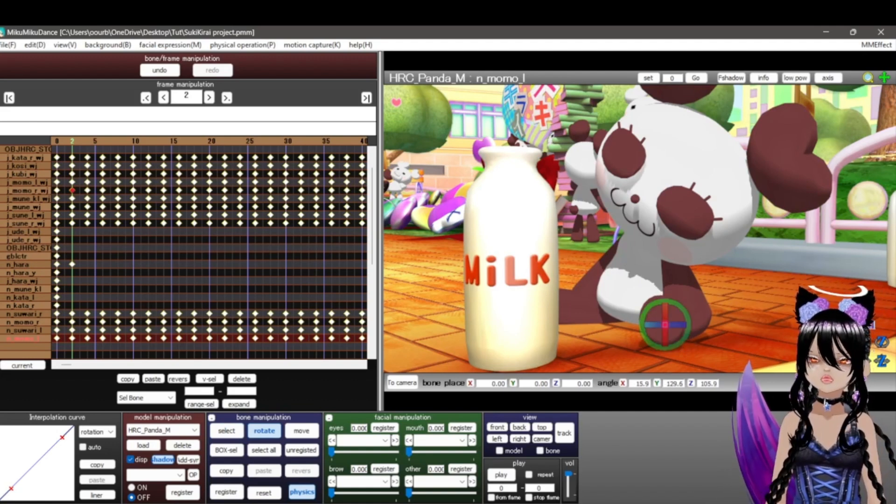
{"action": "key", "text": "ctrl+z"}
From a closer side view, try raising the n_momo_l leg to about X -16.9, Y 134.0, Z 115.2, and undo the rotation.
{"action": "left_click", "coordinate": [227, 431]}
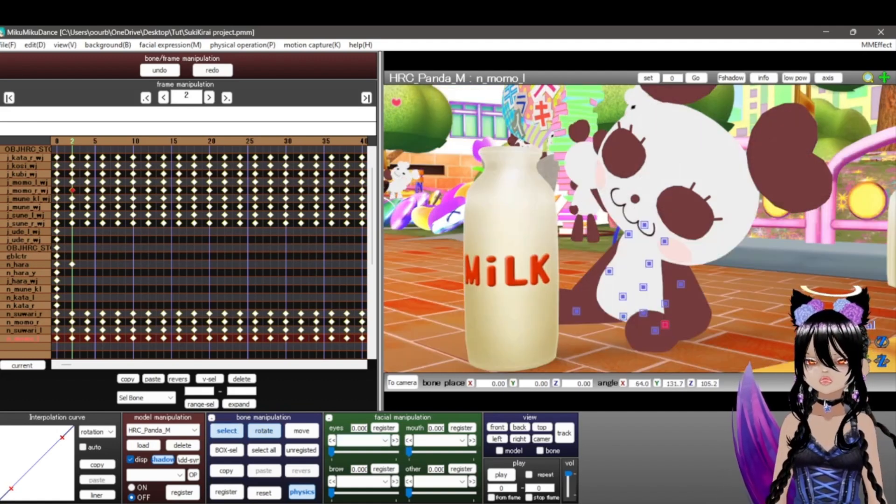
{"action": "left_click", "coordinate": [644, 314]}
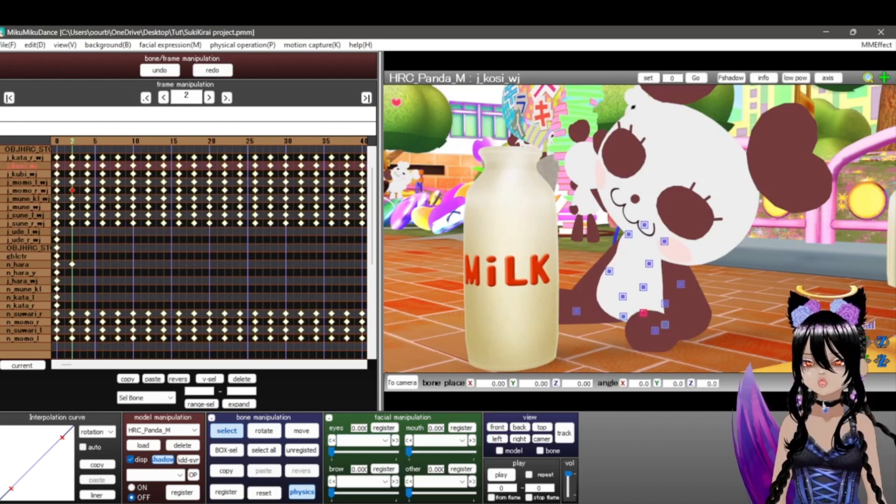
{"action": "right_click_drag", "start_coordinate": [645, 243], "coordinate": [691, 240]}
{"action": "left_click", "coordinate": [588, 327]}
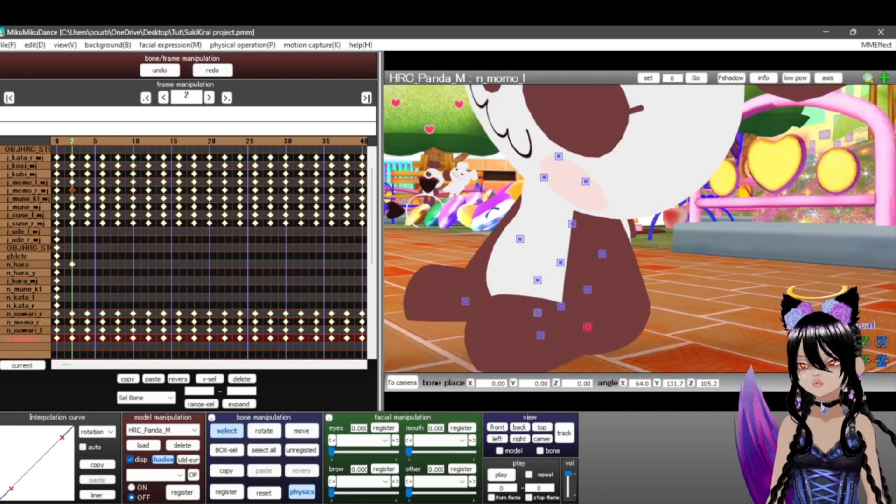
{"action": "left_click", "coordinate": [265, 431]}
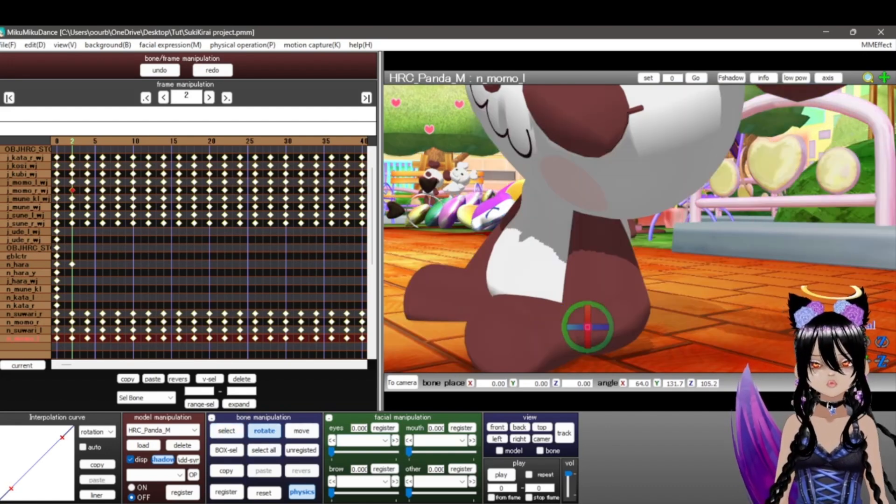
{"action": "left_click_drag", "start_coordinate": [610, 317], "coordinate": [635, 343]}
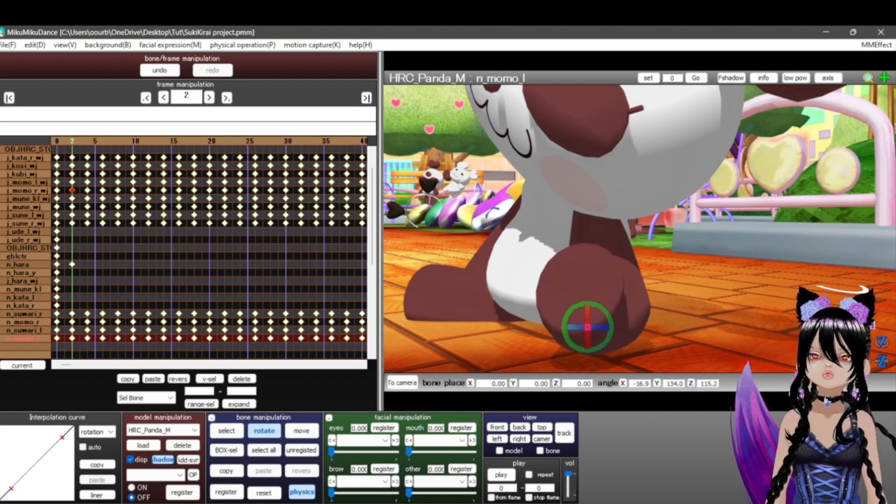
{"action": "key", "text": "ctrl+z"}
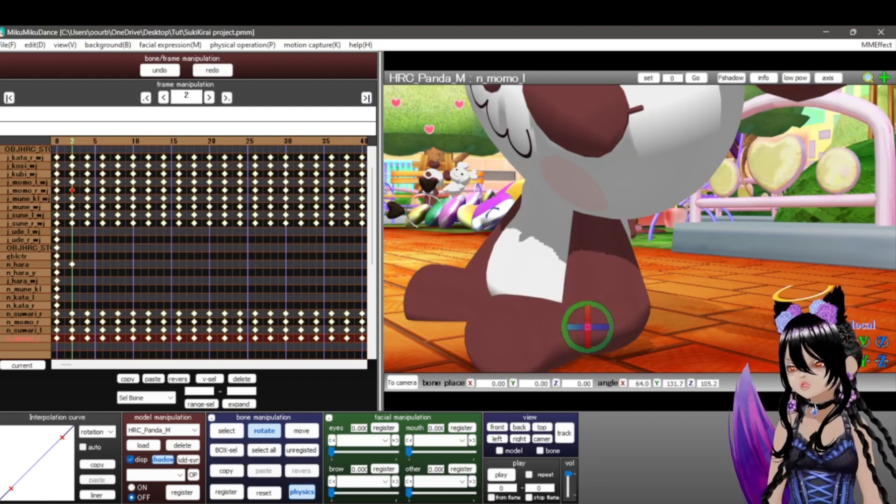
{"action": "left_click", "coordinate": [227, 431]}
{"action": "right_click_drag", "start_coordinate": [607, 242], "coordinate": [702, 232]}
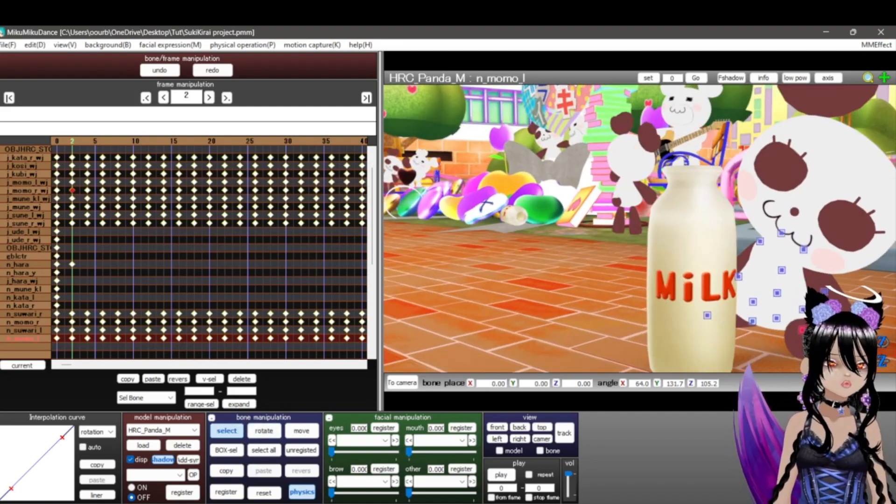
From a closer view of the seated legs, try rotating the n_momo_l thigh bone at frame 2, and undo the rotation.
{"action": "left_click", "coordinate": [753, 322]}
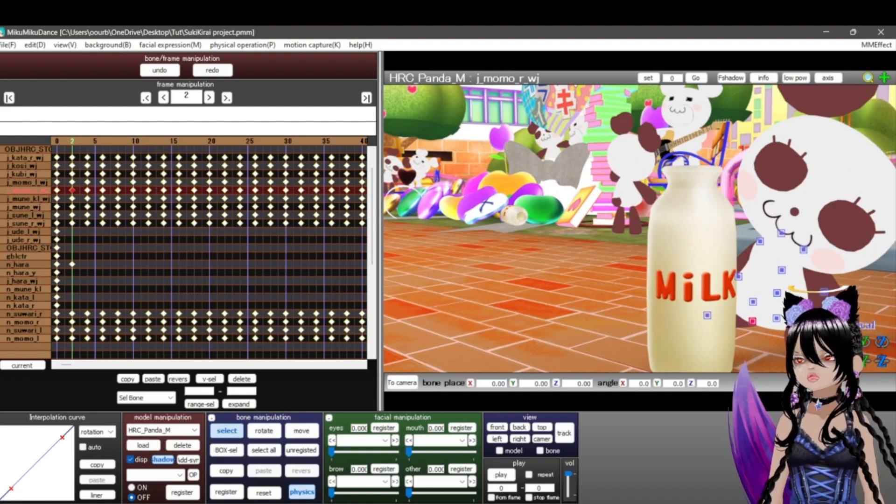
{"action": "right_click_drag", "start_coordinate": [742, 313], "coordinate": [663, 315]}
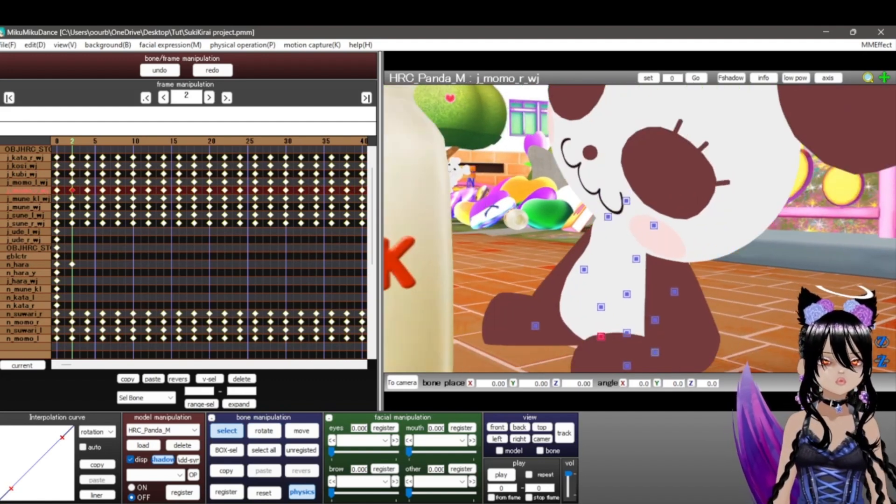
{"action": "left_click", "coordinate": [655, 352]}
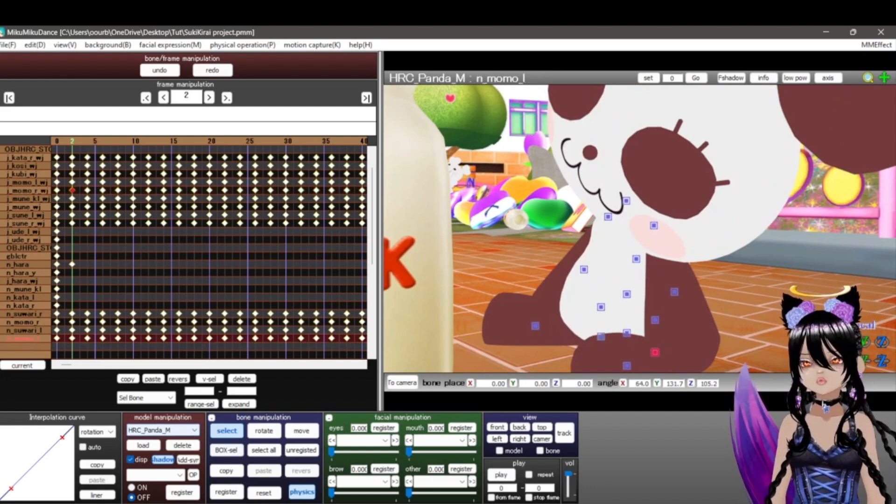
{"action": "left_click", "coordinate": [265, 431]}
{"action": "left_click_drag", "start_coordinate": [635, 341], "coordinate": [667, 330]}
{"action": "key", "text": "ctrl+z"}
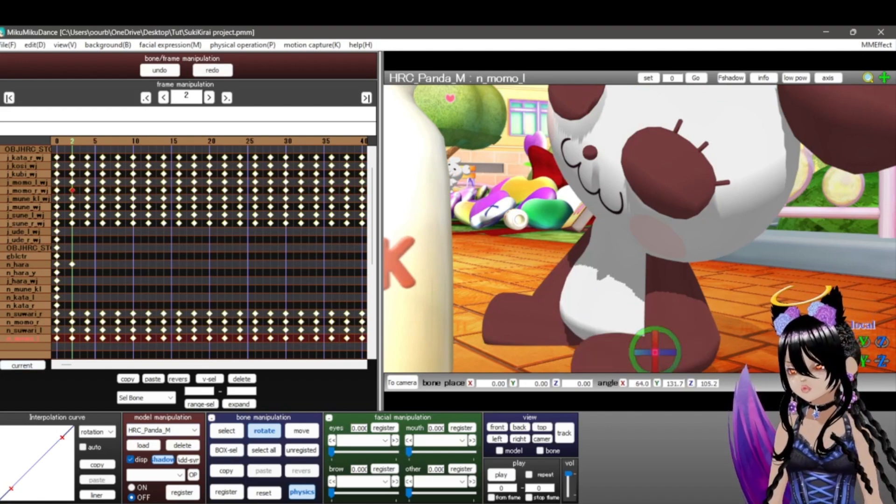
Try rotating the n_momo_l bone to about X 10.1, Y -155.7, Z -160.0, and undo the rotation.
{"action": "scroll", "coordinate": [640, 229], "scroll_direction": "down", "scroll_amount": 4}
{"action": "scroll", "coordinate": [640, 229], "scroll_direction": "up", "scroll_amount": 2}
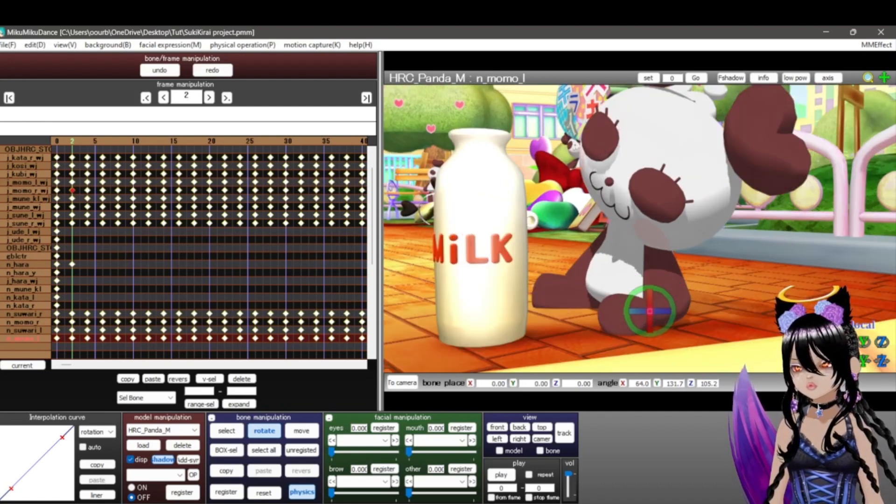
{"action": "scroll", "coordinate": [640, 228], "scroll_direction": "up", "scroll_amount": 2}
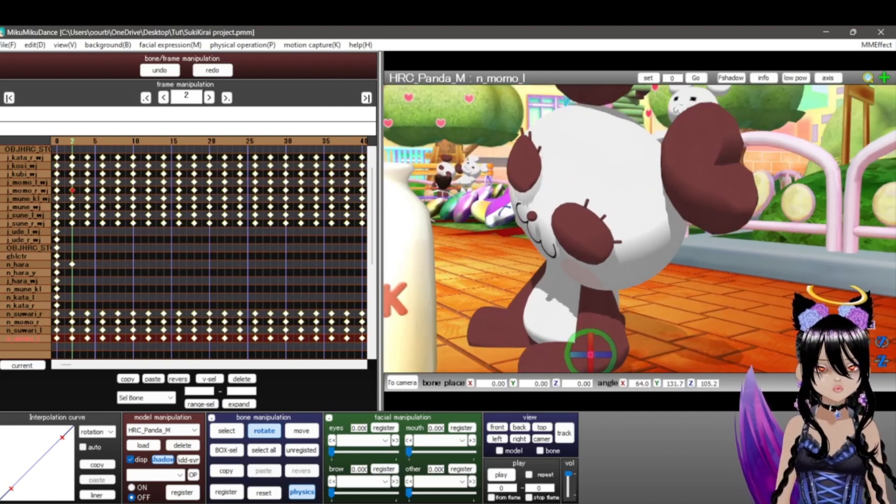
{"action": "left_click_drag", "start_coordinate": [591, 344], "coordinate": [590, 290]}
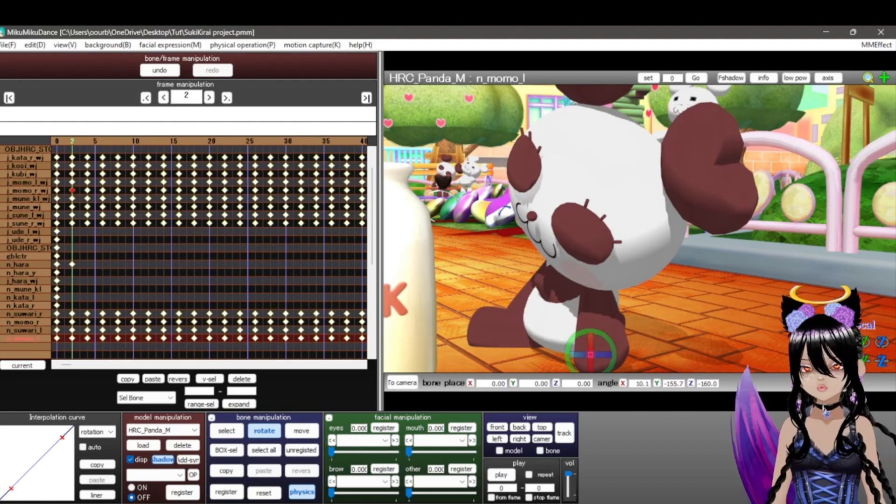
{"action": "key", "text": "ctrl+z"}
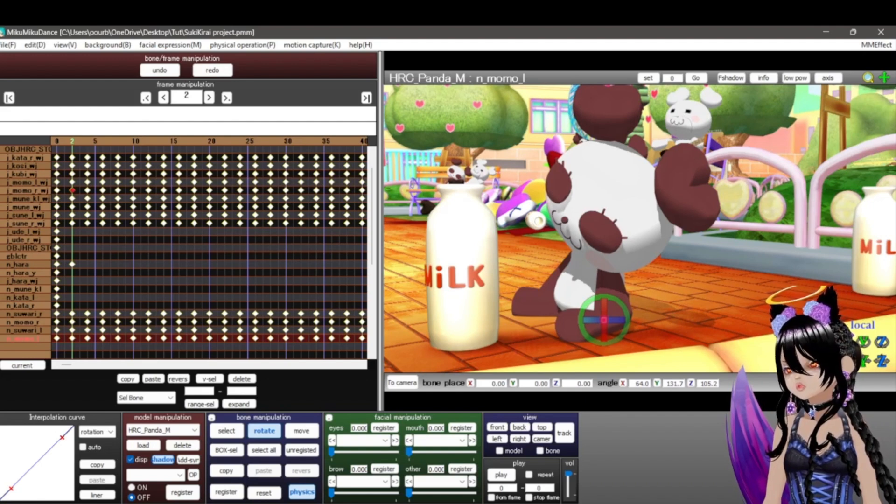
Register n_momo_l at frame 2 and copy the frame 2 keyframes of j_momo_r_wj, n_hara and n_momo_l to frame 4.
{"action": "key", "text": "Return"}
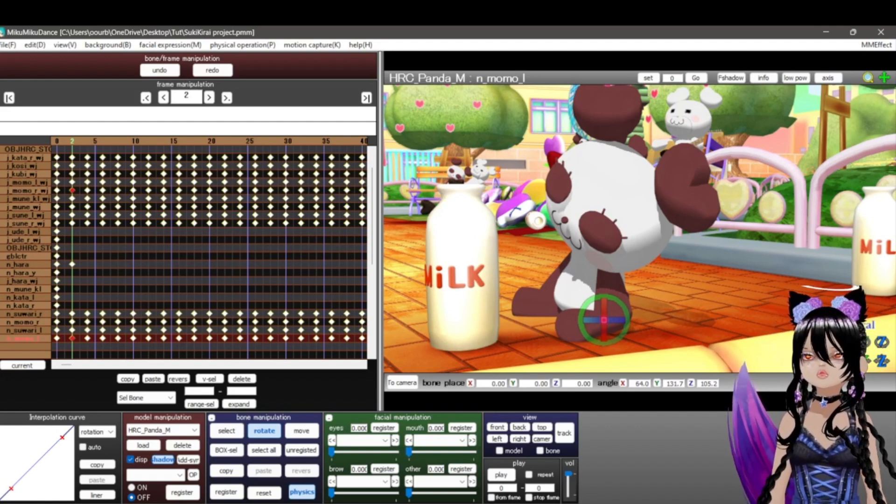
{"action": "left_click", "coordinate": [72, 264], "text": "ctrl"}
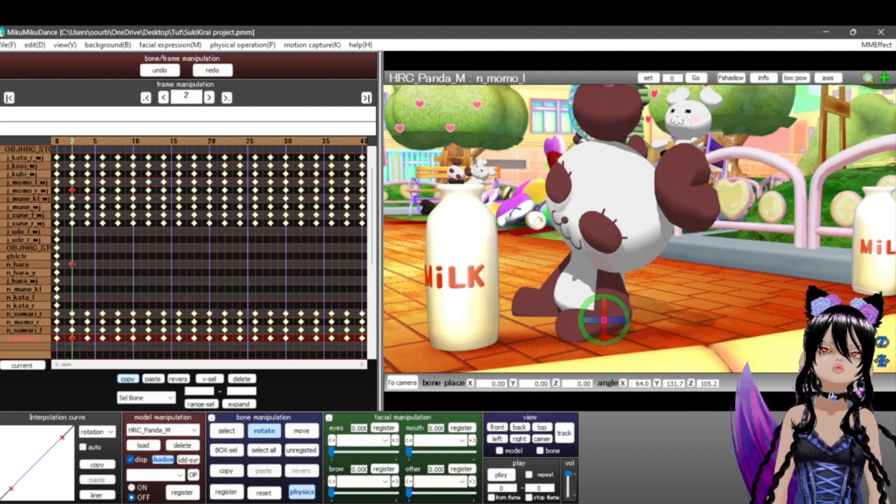
{"action": "left_click", "coordinate": [128, 380]}
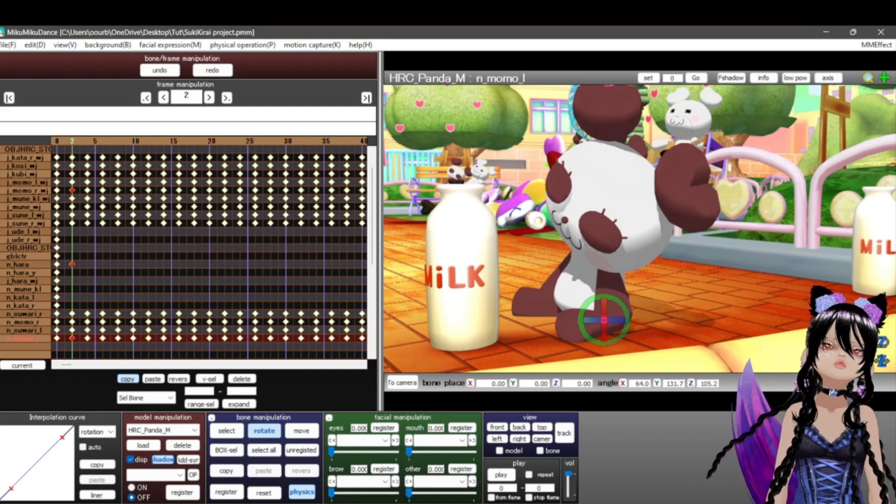
{"action": "key", "text": "Right"}
{"action": "key", "text": "Right"}
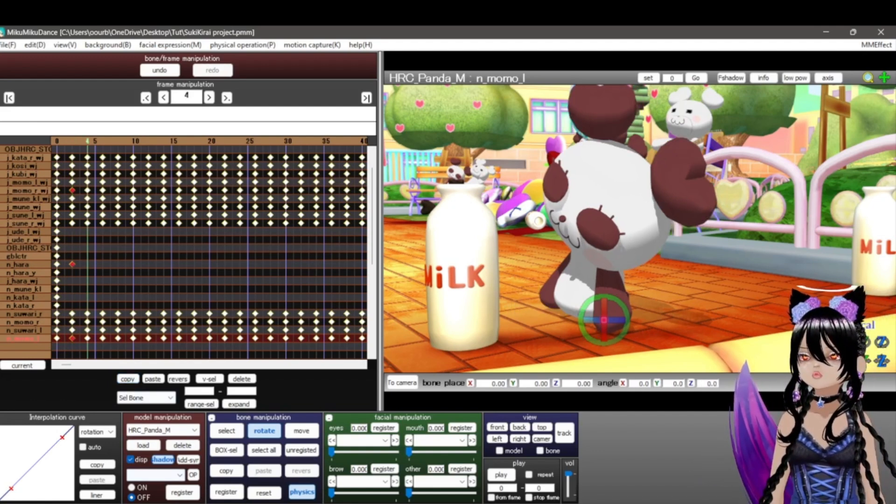
{"action": "left_click", "coordinate": [152, 379]}
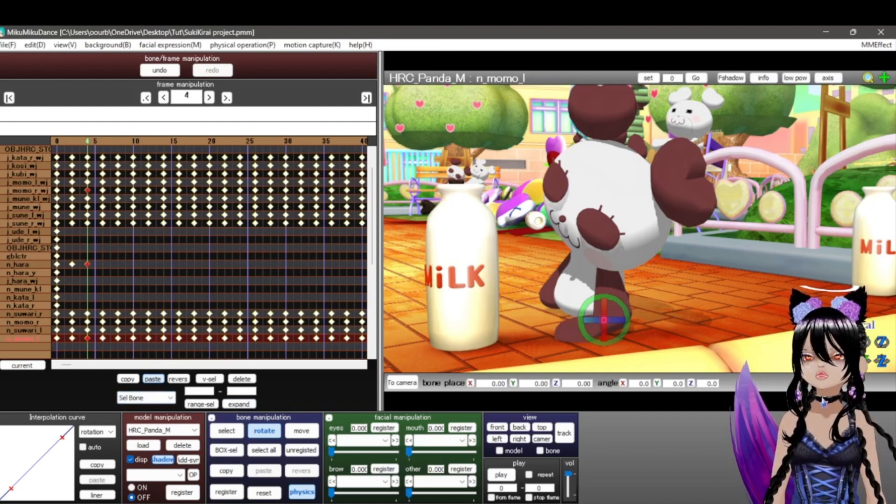
Rotate the j_momo_r_wj bone at frame 4 to about X 68.5, Y 85.5, Z 107.3 and register its keyframe.
{"action": "scroll", "coordinate": [639, 228], "scroll_direction": "down", "scroll_amount": 5}
{"action": "right_click_drag", "start_coordinate": [640, 229], "coordinate": [733, 273]}
{"action": "scroll", "coordinate": [639, 229], "scroll_direction": "up", "scroll_amount": 5}
{"action": "middle_click_drag", "start_coordinate": [723, 177], "coordinate": [639, 178]}
{"action": "scroll", "coordinate": [640, 228], "scroll_direction": "up", "scroll_amount": 5}
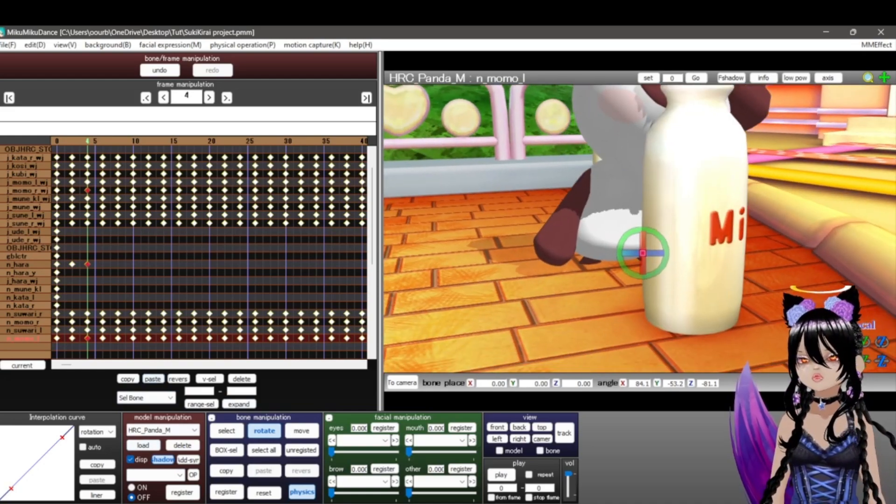
{"action": "left_click", "coordinate": [227, 431]}
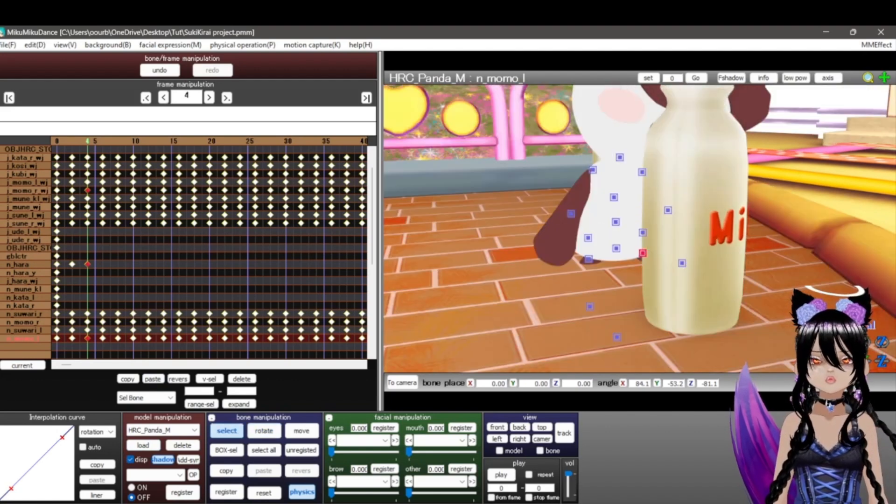
{"action": "left_click", "coordinate": [588, 259]}
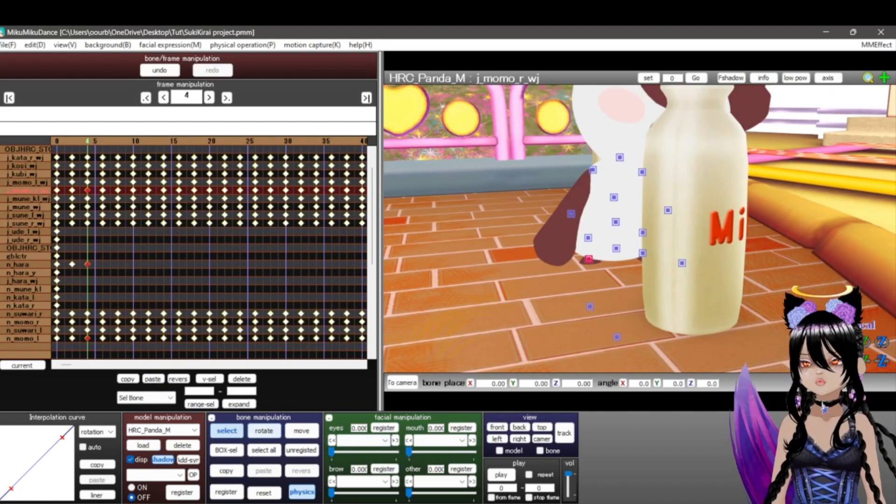
{"action": "left_click", "coordinate": [264, 431]}
{"action": "left_click_drag", "start_coordinate": [589, 271], "coordinate": [590, 325]}
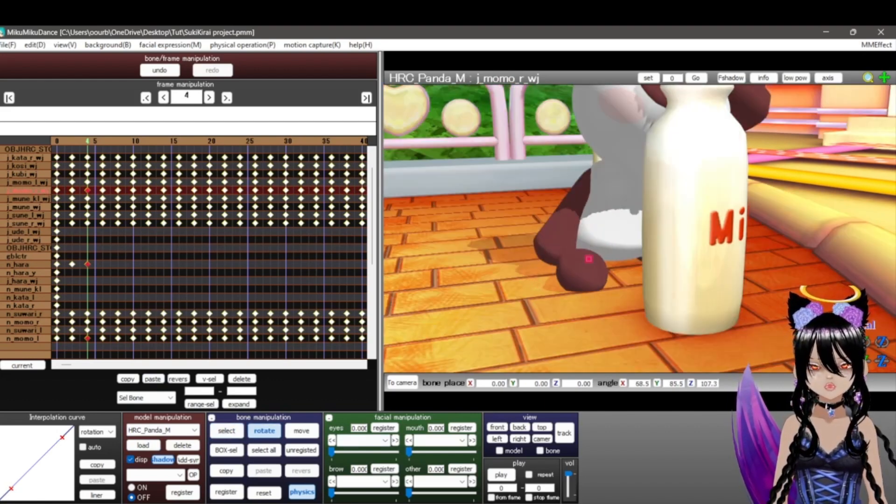
{"action": "left_click", "coordinate": [226, 492]}
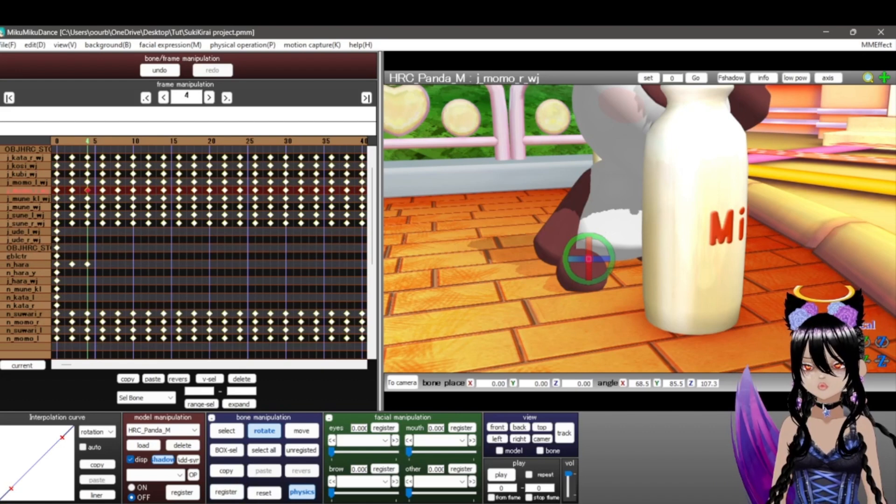
At frame 2, rotate the j_momo_r_wj bone to about X 67.9, Y 89.6, Z 111.7 and register its keyframe.
{"action": "key", "text": "Left"}
{"action": "key", "text": "Left"}
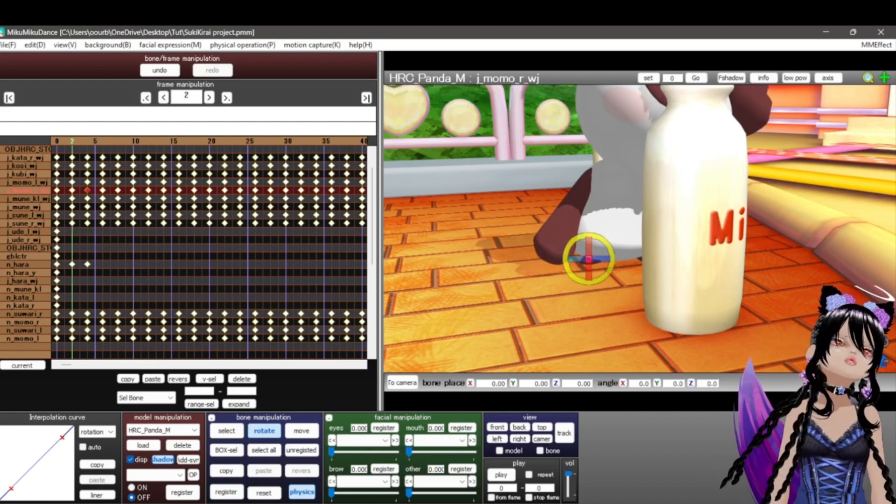
{"action": "left_click_drag", "start_coordinate": [589, 269], "coordinate": [589, 320]}
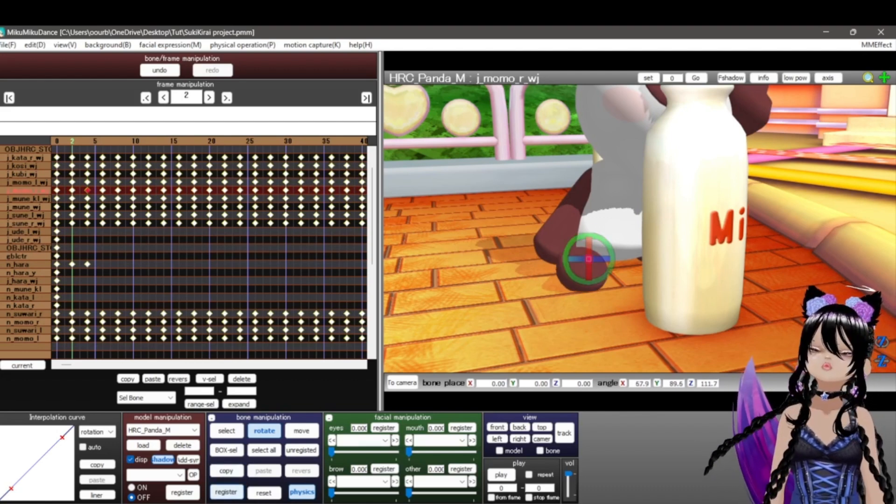
{"action": "left_click", "coordinate": [226, 492]}
Examine the panda's leg pose at frame 2 from several distances and angles.
{"action": "scroll", "coordinate": [640, 229], "scroll_direction": "down", "scroll_amount": 5}
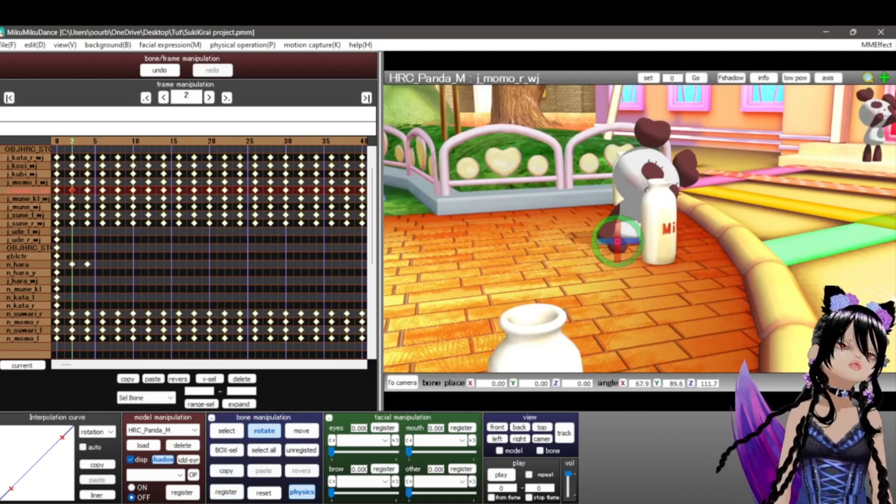
{"action": "right_click_drag", "start_coordinate": [640, 229], "coordinate": [584, 257]}
{"action": "scroll", "coordinate": [612, 211], "scroll_direction": "down", "scroll_amount": 3}
{"action": "scroll", "coordinate": [639, 228], "scroll_direction": "up", "scroll_amount": 5}
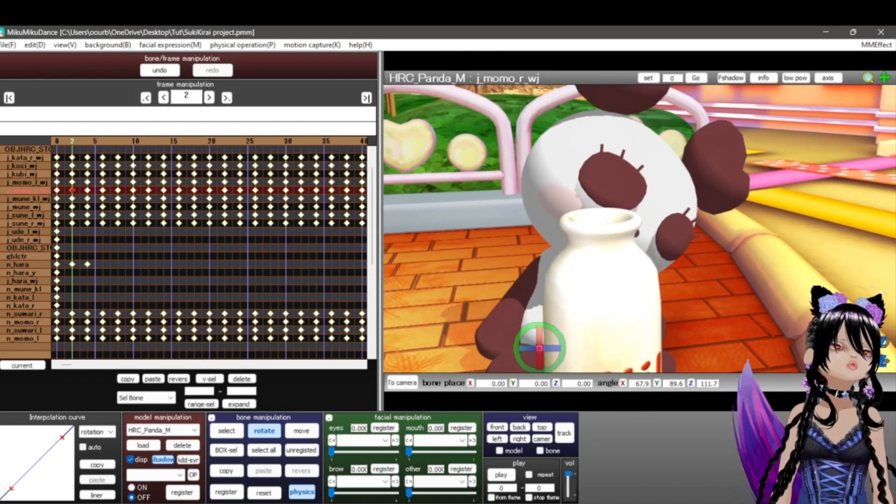
{"action": "scroll", "coordinate": [639, 228], "scroll_direction": "down", "scroll_amount": 4}
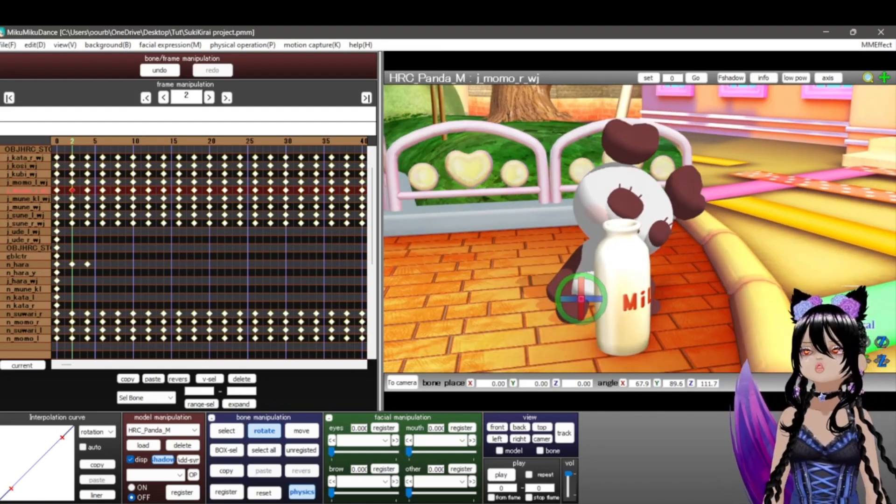
{"action": "scroll", "coordinate": [639, 228], "scroll_direction": "down", "scroll_amount": 2}
{"action": "scroll", "coordinate": [639, 229], "scroll_direction": "up", "scroll_amount": 3}
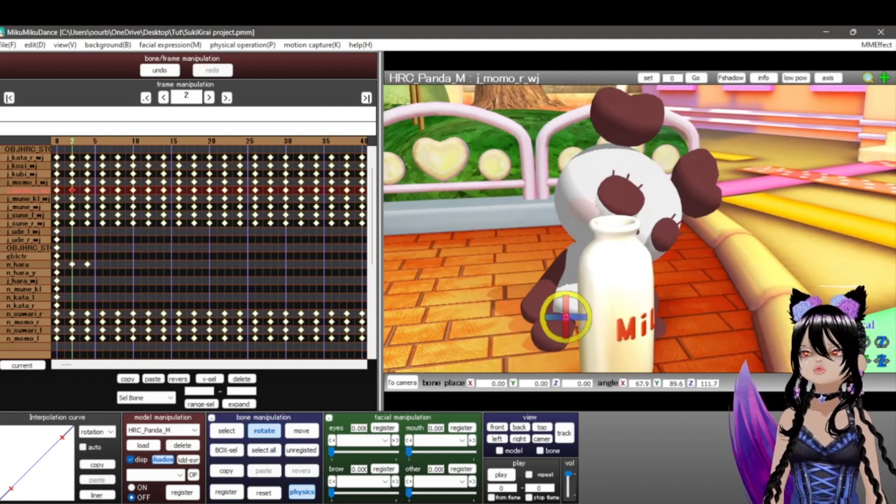
Copy the frame 2 keyframes of j_momo_r_wj, n_hara and n_momo_l to frame 6.
{"action": "left_click", "coordinate": [73, 264], "text": "ctrl"}
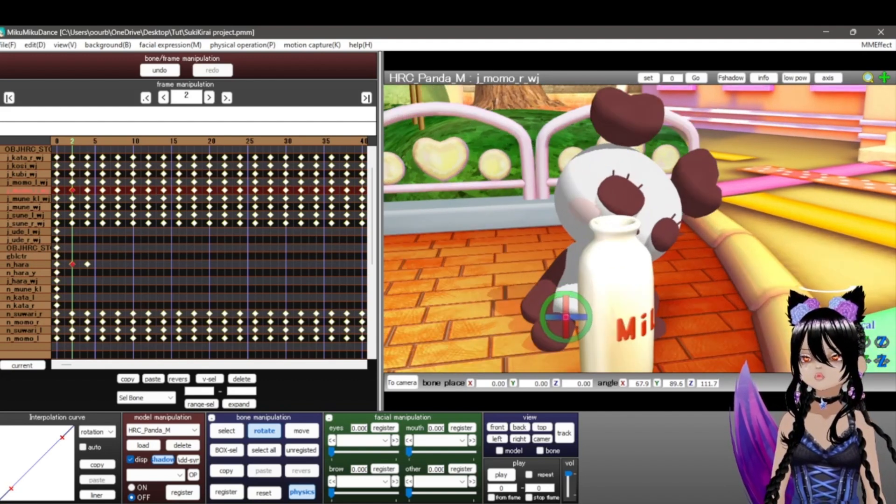
{"action": "left_click", "coordinate": [72, 339], "text": "ctrl"}
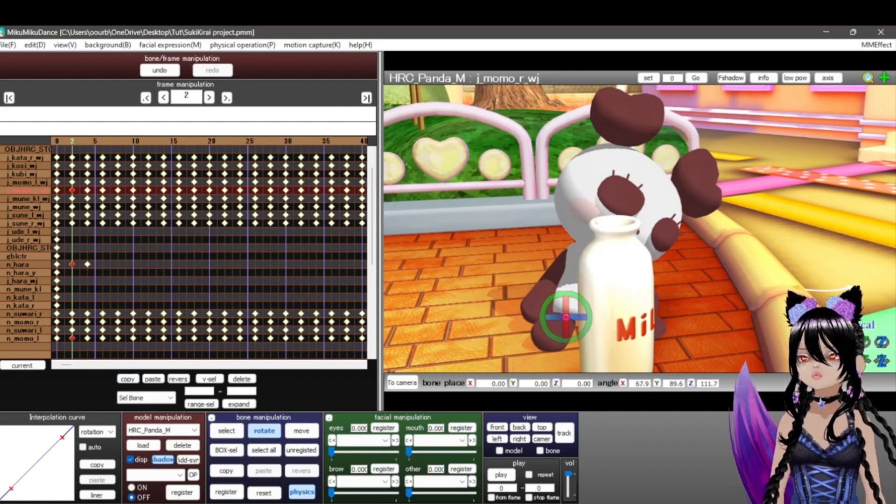
{"action": "key", "text": "Right"}
{"action": "key", "text": "Right"}
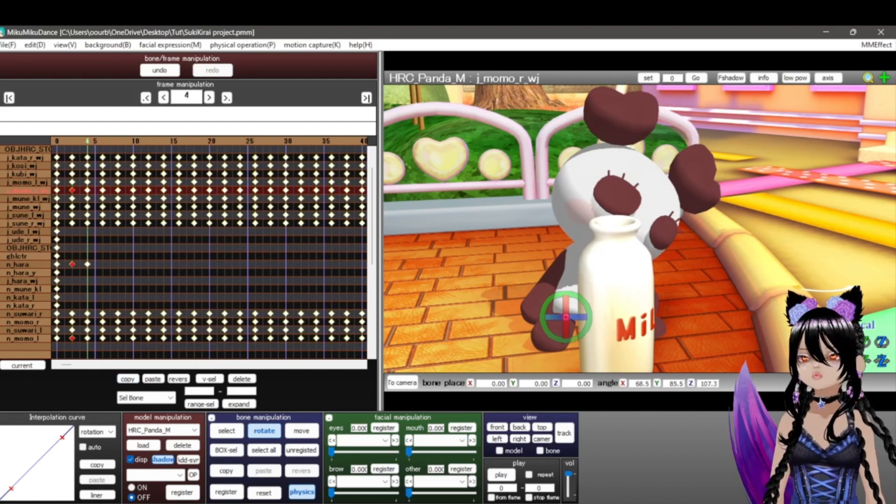
{"action": "key", "text": "Right"}
{"action": "key", "text": "Right"}
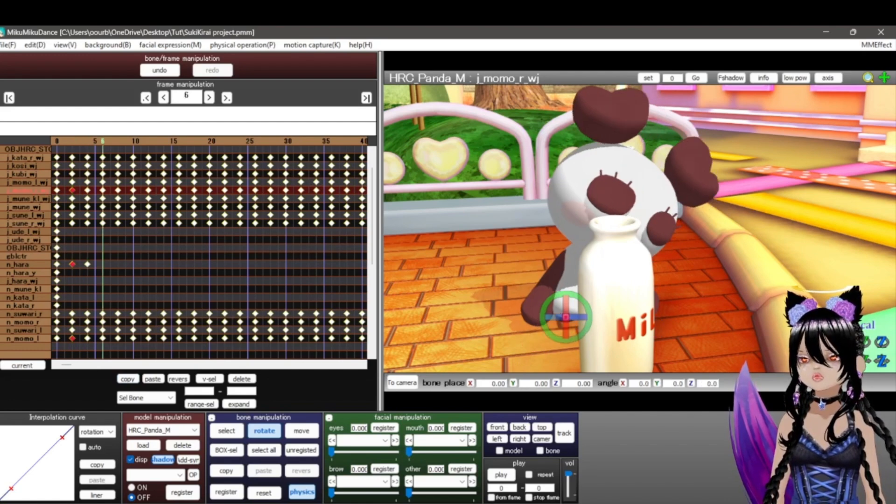
{"action": "scroll", "coordinate": [640, 228], "scroll_direction": "down", "scroll_amount": 5}
{"action": "scroll", "coordinate": [640, 229], "scroll_direction": "up", "scroll_amount": 5}
{"action": "mouse_move", "coordinate": [640, 229]}
{"action": "right_mouse_down"}
{"action": "mouse_move", "coordinate": [668, 201]}
{"action": "mouse_move", "coordinate": [687, 159]}
{"action": "mouse_move", "coordinate": [672, 164]}
{"action": "mouse_move", "coordinate": [644, 215]}
{"action": "right_mouse_up"}
{"action": "scroll", "coordinate": [686, 158], "scroll_direction": "down", "scroll_amount": 2}
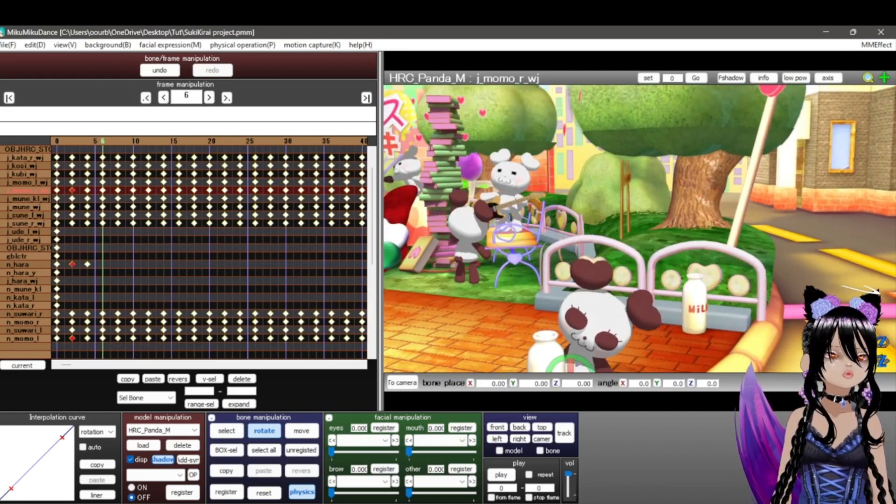
{"action": "middle_click_drag", "start_coordinate": [644, 215], "coordinate": [593, 149]}
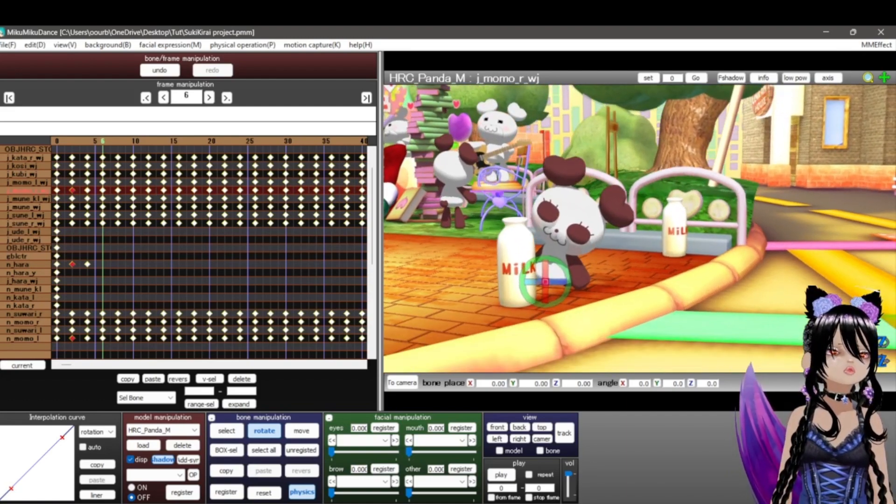
{"action": "scroll", "coordinate": [640, 229], "scroll_direction": "up", "scroll_amount": 6}
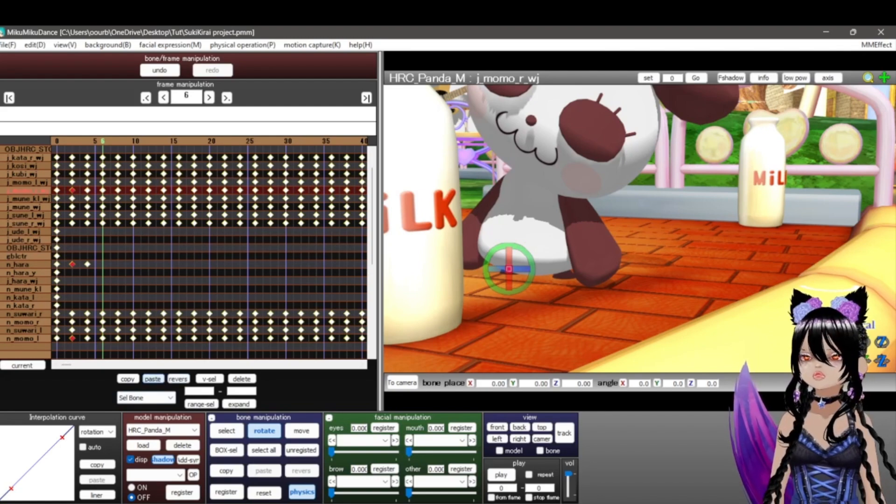
{"action": "left_click", "coordinate": [153, 379]}
Paste the copied j_momo_r_wj, n_hara and n_momo_l keyframes at every second frame from 8 to 100.
{"action": "mouse_move", "coordinate": [607, 210]}
{"action": "right_mouse_down"}
{"action": "mouse_move", "coordinate": [586, 245]}
{"action": "mouse_move", "coordinate": [509, 220]}
{"action": "mouse_move", "coordinate": [607, 224]}
{"action": "right_mouse_up"}
{"action": "scroll", "coordinate": [586, 245], "scroll_direction": "down", "scroll_amount": 5}
{"action": "scroll", "coordinate": [607, 225], "scroll_direction": "up", "scroll_amount": 4}
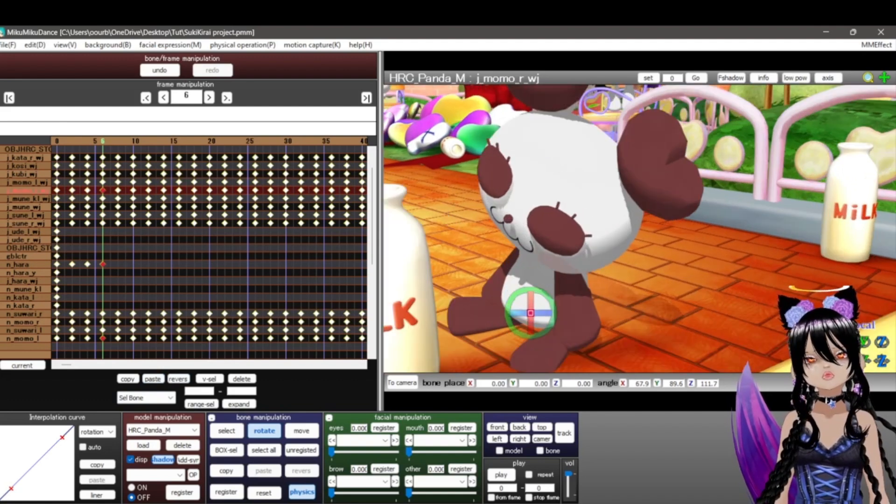
{"action": "middle_click_drag", "start_coordinate": [607, 233], "coordinate": [655, 162]}
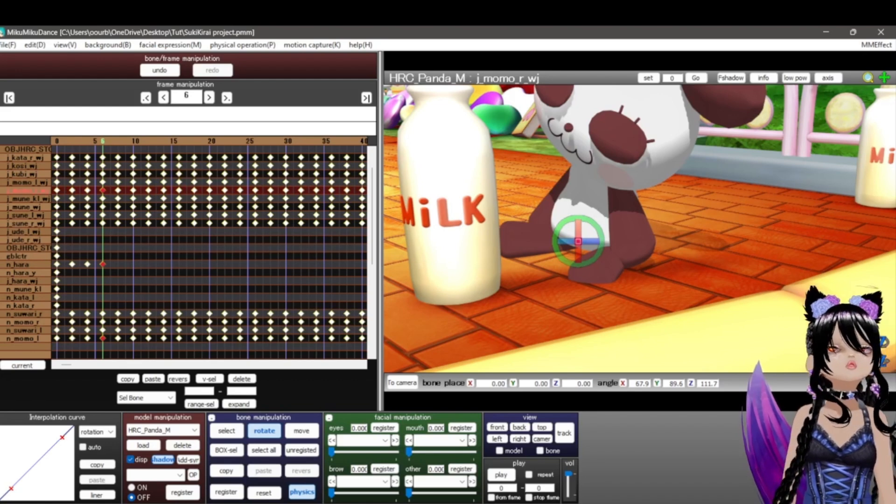
{"action": "key", "text": "Right"}
{"action": "key", "text": "Right"}
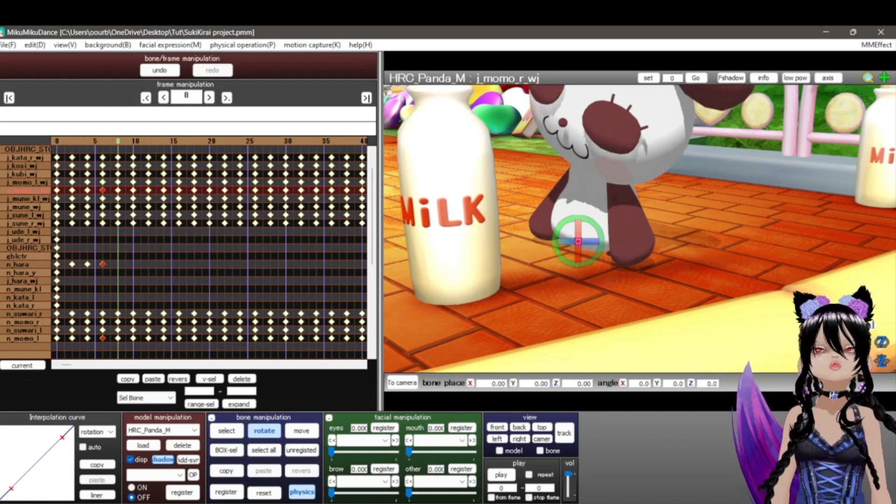
{"action": "key", "text": "Right"}
{"action": "key", "text": "Right"}
{"action": "key", "text": "Right"}
{"action": "key", "text": "Right"}
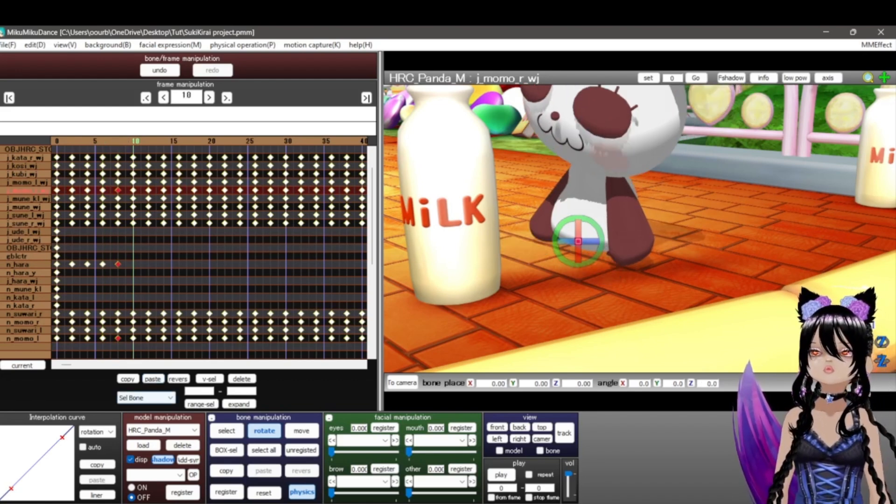
{"action": "key", "text": "Right"}
{"action": "key", "text": "Right"}
{"action": "key", "text": "Right"}
{"action": "key", "text": "Right"}
{"action": "key", "text": "Right"}
{"action": "key", "text": "Right"}
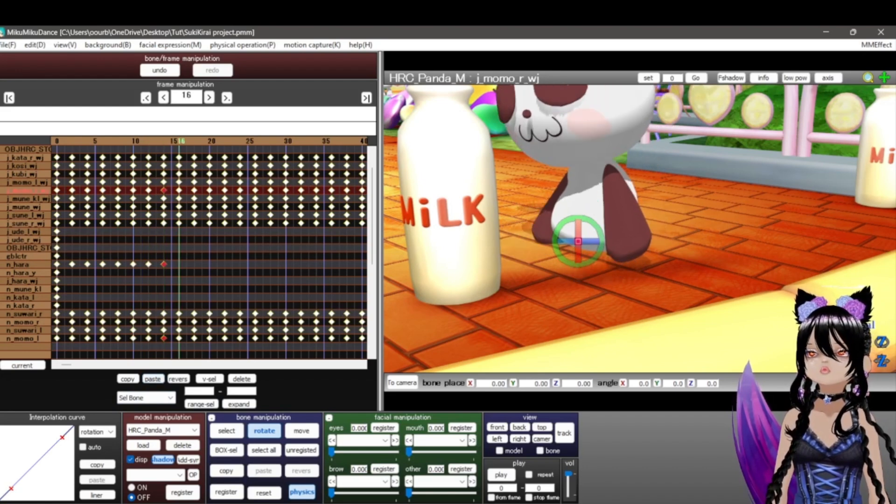
{"action": "key", "text": "Right"}
{"action": "key", "text": "Right"}
{"action": "key", "text": "Right"}
{"action": "key", "text": "Right"}
{"action": "key", "text": "Right"}
{"action": "key", "text": "Right"}
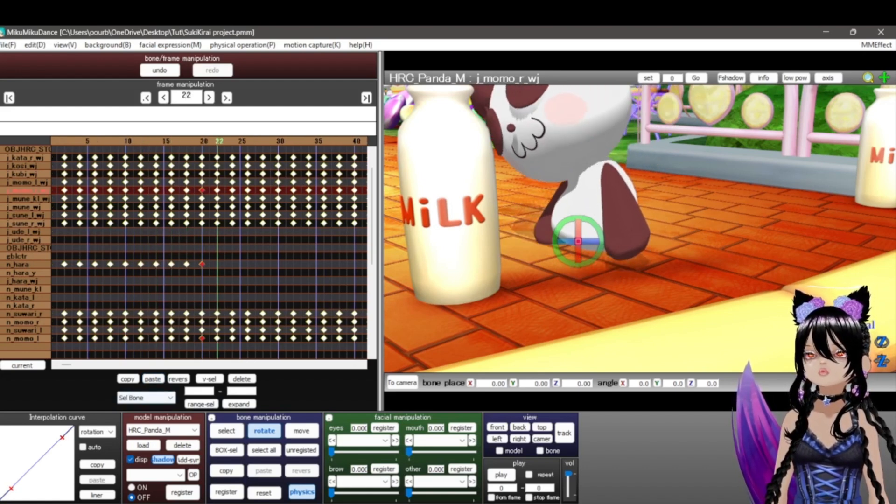
{"action": "key", "text": "Right"}
{"action": "key", "text": "Right"}
{"action": "key", "text": "Right"}
{"action": "key", "text": "Right"}
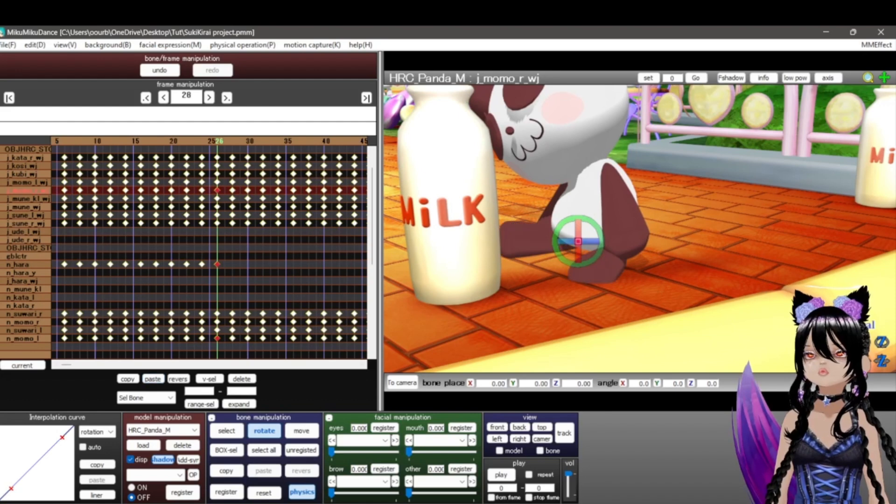
{"action": "key", "text": "Right"}
{"action": "key", "text": "Right"}
{"action": "key", "text": "Right"}
{"action": "key", "text": "Right"}
{"action": "key", "text": "Right"}
{"action": "key", "text": "Right"}
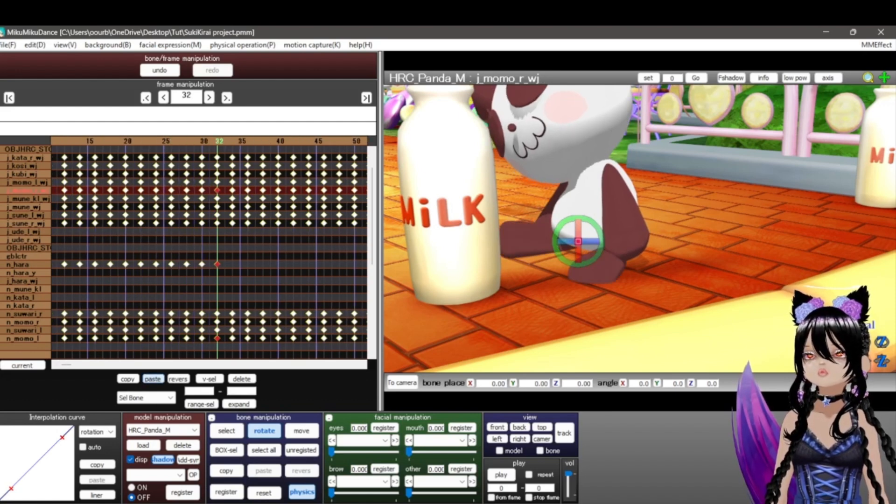
{"action": "left_click", "coordinate": [153, 379]}
{"action": "key", "text": "Right"}
{"action": "key", "text": "Right"}
{"action": "left_click", "coordinate": [152, 379]}
{"action": "key", "text": "Right"}
{"action": "key", "text": "Right"}
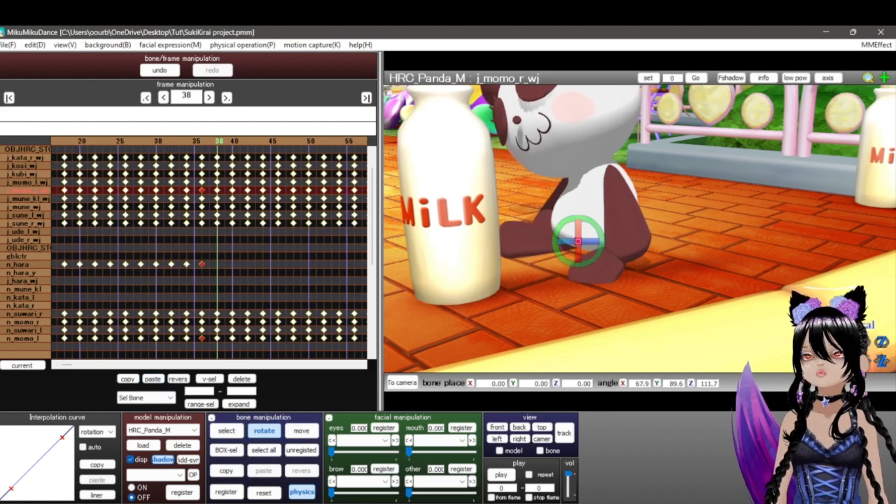
{"action": "left_click", "coordinate": [153, 379]}
{"action": "key", "text": "Right"}
{"action": "key", "text": "Right"}
{"action": "left_click", "coordinate": [153, 380]}
{"action": "key", "text": "Right"}
{"action": "key", "text": "Right"}
{"action": "left_click", "coordinate": [153, 379]}
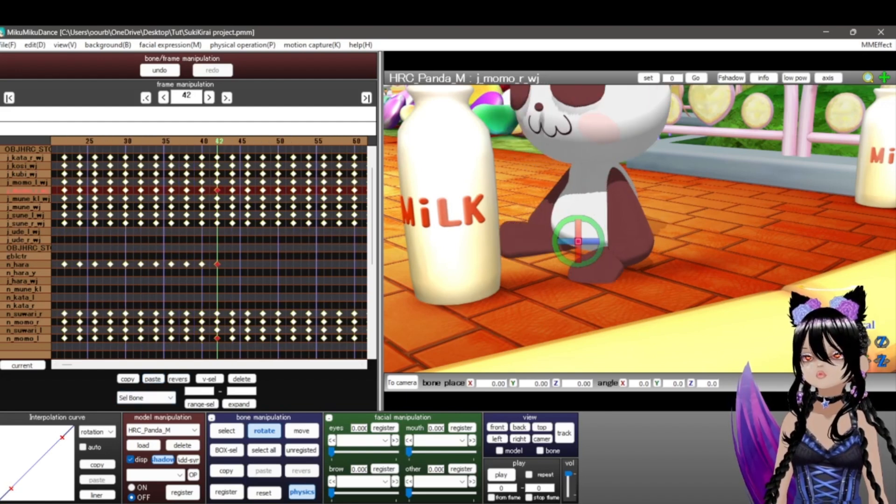
{"action": "key", "text": "Right"}
{"action": "key", "text": "Right"}
{"action": "left_click", "coordinate": [153, 379]}
{"action": "key", "text": "Right"}
{"action": "key", "text": "Right"}
{"action": "left_click", "coordinate": [153, 379]}
{"action": "key", "text": "Right"}
{"action": "key", "text": "Right"}
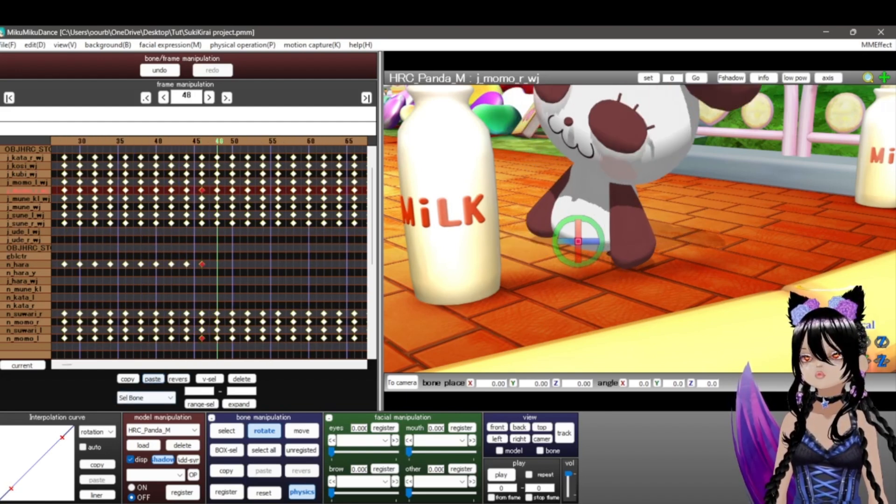
{"action": "left_click", "coordinate": [152, 379]}
{"action": "key", "text": "Right"}
{"action": "key", "text": "Right"}
{"action": "left_click", "coordinate": [152, 379]}
{"action": "key", "text": "Right"}
{"action": "key", "text": "Right"}
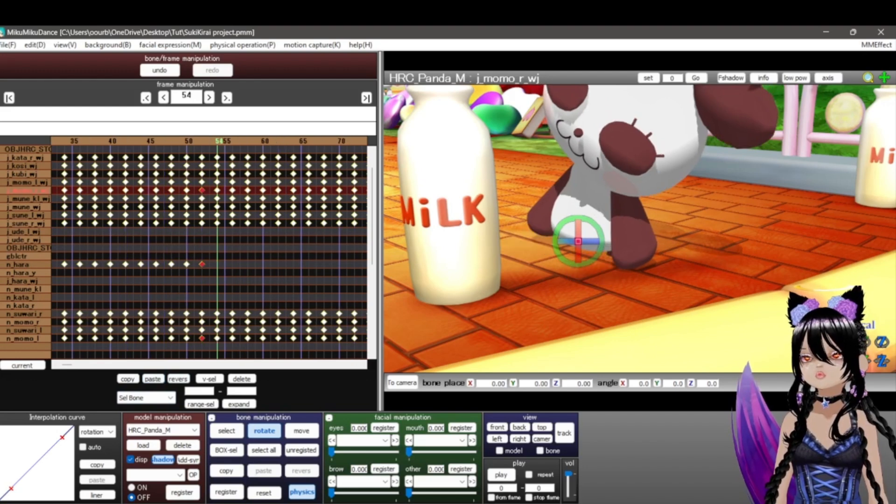
{"action": "key", "text": "Right"}
{"action": "key", "text": "Right"}
{"action": "key", "text": "Right"}
{"action": "key", "text": "Right"}
{"action": "key", "text": "Right"}
{"action": "key", "text": "Right"}
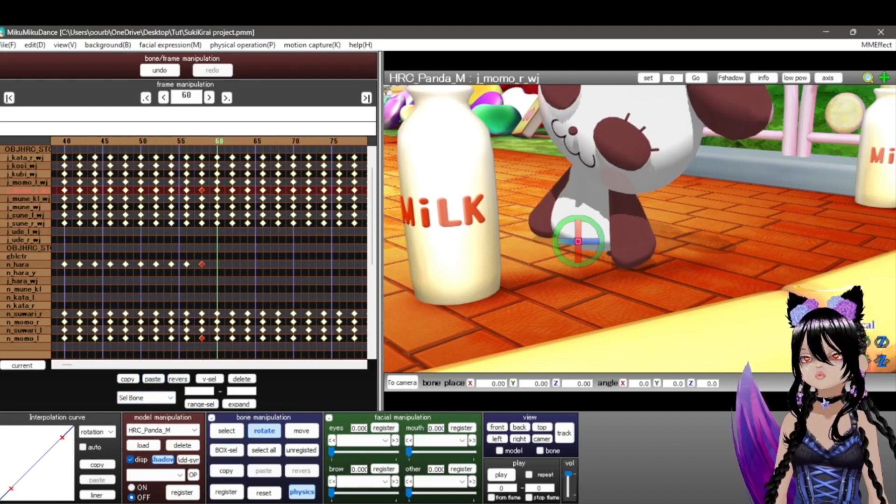
{"action": "key", "text": "Right"}
{"action": "key", "text": "Right"}
{"action": "key", "text": "Right"}
{"action": "key", "text": "Right"}
{"action": "key", "text": "Right"}
{"action": "key", "text": "Right"}
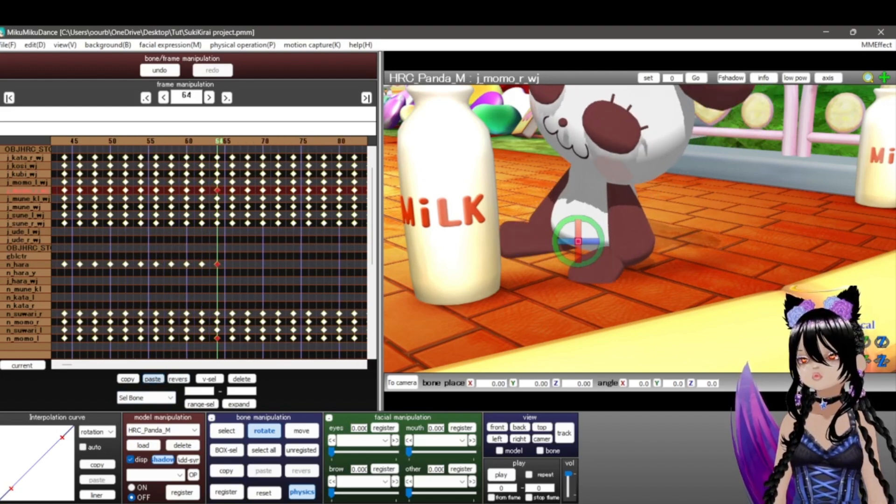
{"action": "key", "text": "Right"}
{"action": "key", "text": "Right"}
{"action": "key", "text": "Right"}
{"action": "key", "text": "Right"}
{"action": "key", "text": "Right"}
{"action": "key", "text": "Right"}
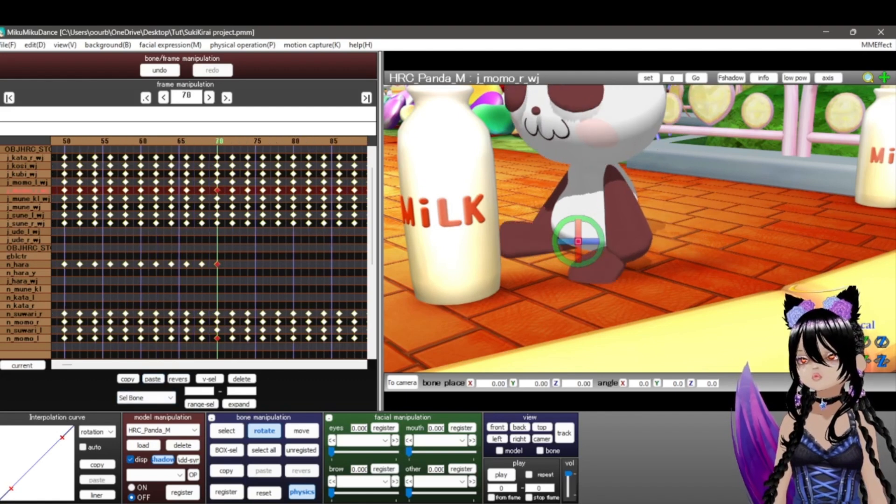
{"action": "key", "text": "Right"}
{"action": "key", "text": "Right"}
{"action": "key", "text": "Right"}
{"action": "key", "text": "Right"}
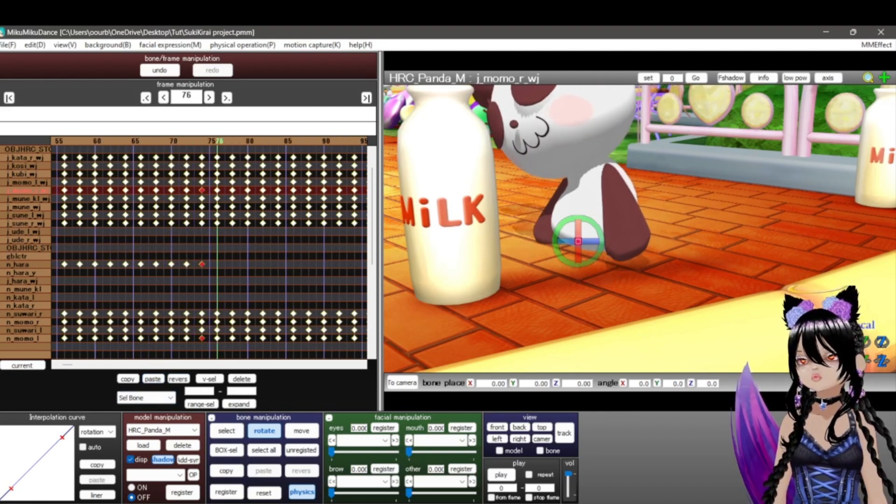
{"action": "key", "text": "Right"}
{"action": "key", "text": "Right"}
{"action": "key", "text": "Right"}
{"action": "key", "text": "Right"}
{"action": "key", "text": "Right"}
{"action": "key", "text": "Right"}
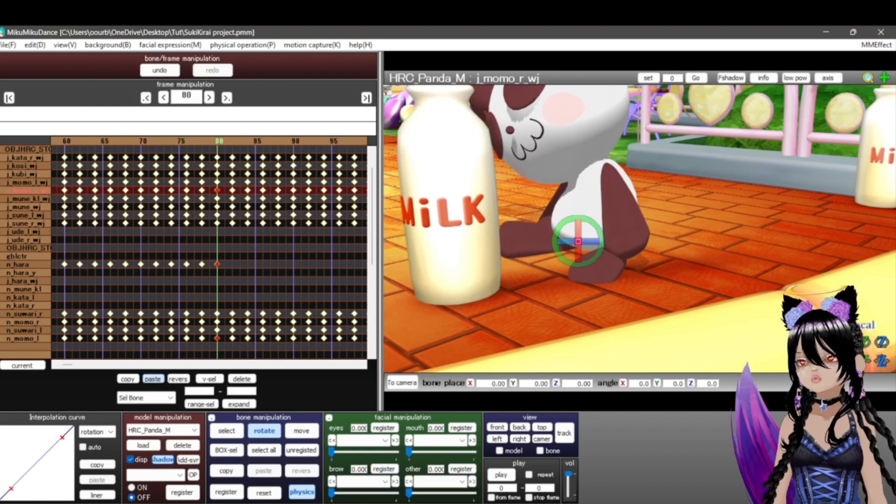
{"action": "key", "text": "Right"}
{"action": "key", "text": "Right"}
{"action": "key", "text": "Right"}
{"action": "key", "text": "Right"}
{"action": "key", "text": "Right"}
{"action": "key", "text": "Right"}
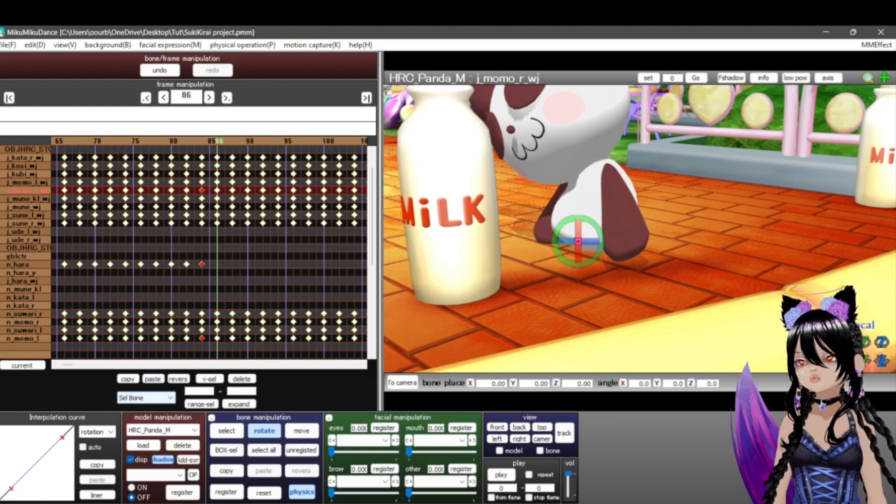
{"action": "left_click", "coordinate": [153, 380]}
{"action": "key", "text": "Right"}
{"action": "key", "text": "Right"}
{"action": "left_click", "coordinate": [152, 379]}
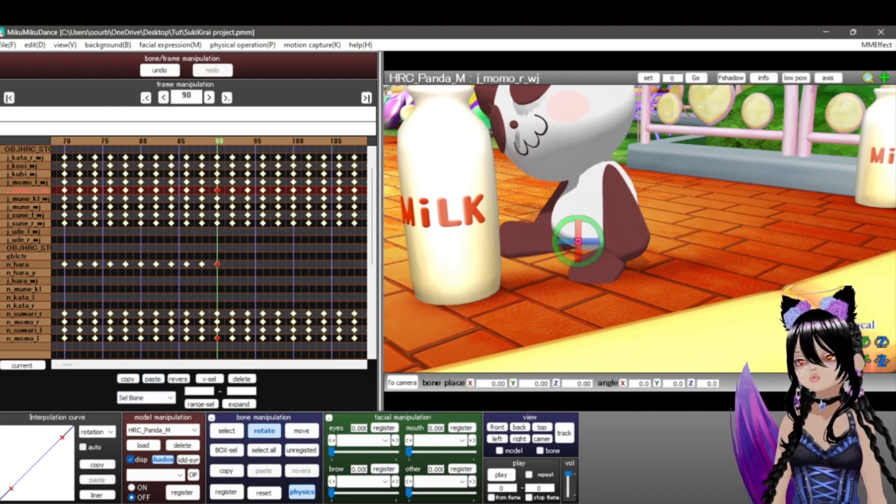
{"action": "key", "text": "Right"}
{"action": "key", "text": "Right"}
{"action": "left_click", "coordinate": [153, 380]}
{"action": "key", "text": "Right"}
{"action": "key", "text": "Right"}
{"action": "key", "text": "Right"}
{"action": "key", "text": "Right"}
{"action": "key", "text": "Left"}
{"action": "key", "text": "Left"}
{"action": "left_click", "coordinate": [153, 379]}
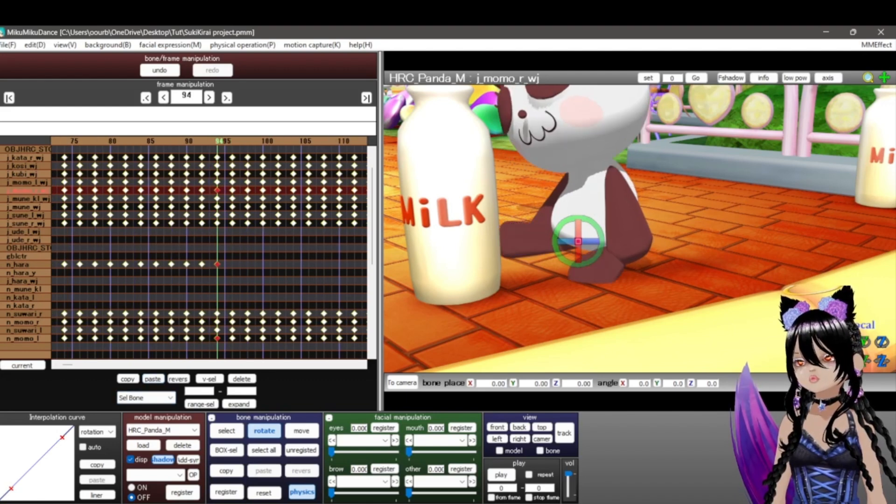
{"action": "key", "text": "Right"}
{"action": "key", "text": "Right"}
{"action": "left_click", "coordinate": [152, 379]}
{"action": "key", "text": "Right"}
{"action": "key", "text": "Right"}
{"action": "left_click", "coordinate": [153, 379]}
{"action": "key", "text": "Right"}
{"action": "key", "text": "Right"}
{"action": "left_click", "coordinate": [153, 379]}
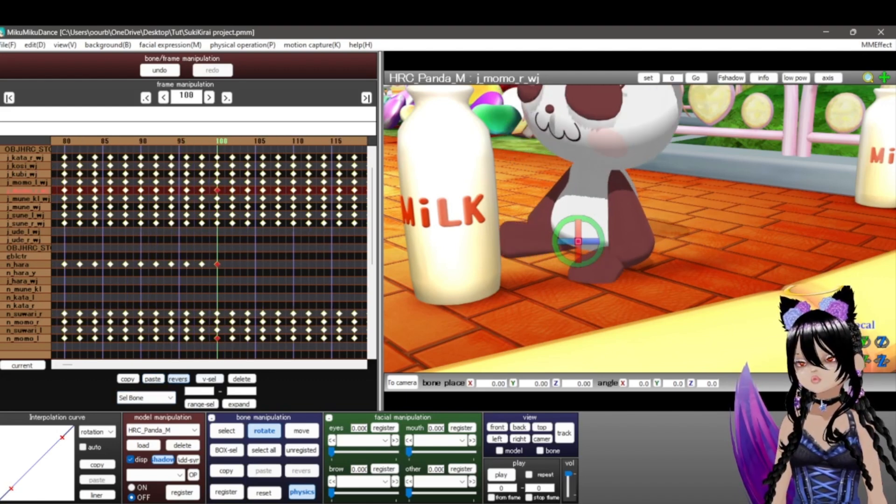
{"action": "mouse_move", "coordinate": [653, 502]}
{"action": "left_click", "coordinate": [654, 462]}
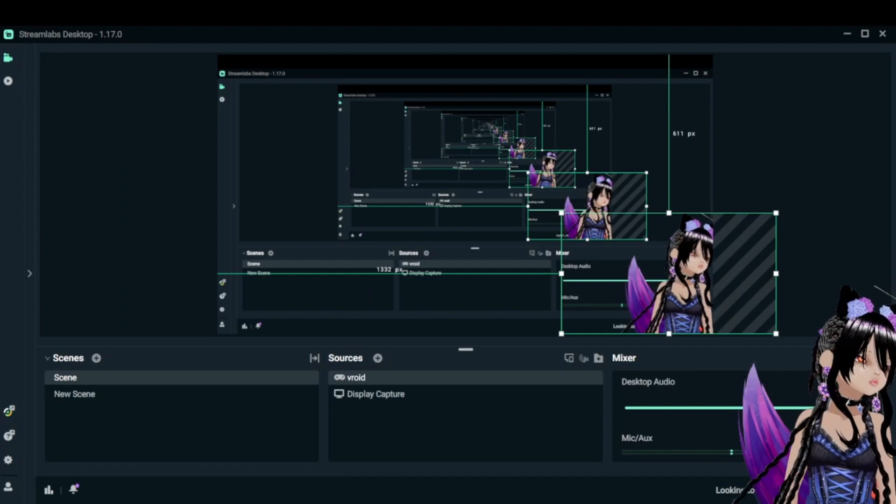
{"action": "key", "text": "alt+Tab"}
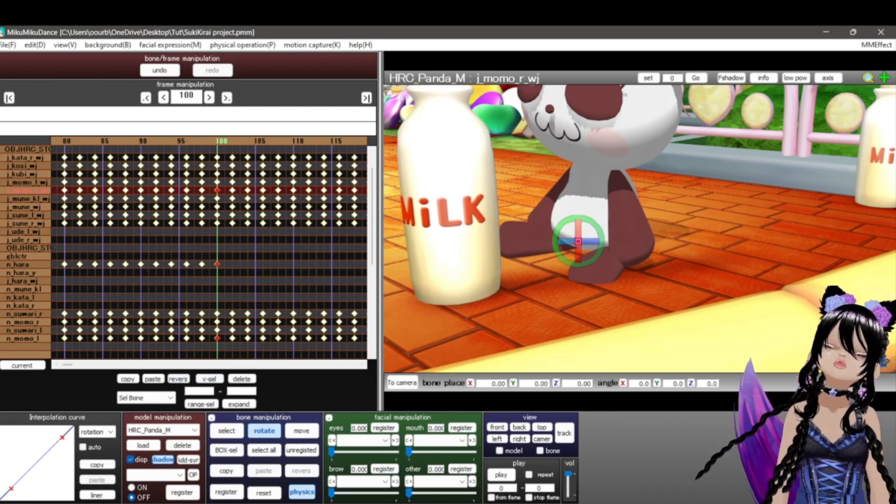
Range-select all keyframes of the n_momo_l bone from frame 0 to frame 100.
{"action": "left_click_drag", "start_coordinate": [67, 365], "coordinate": [62, 365]}
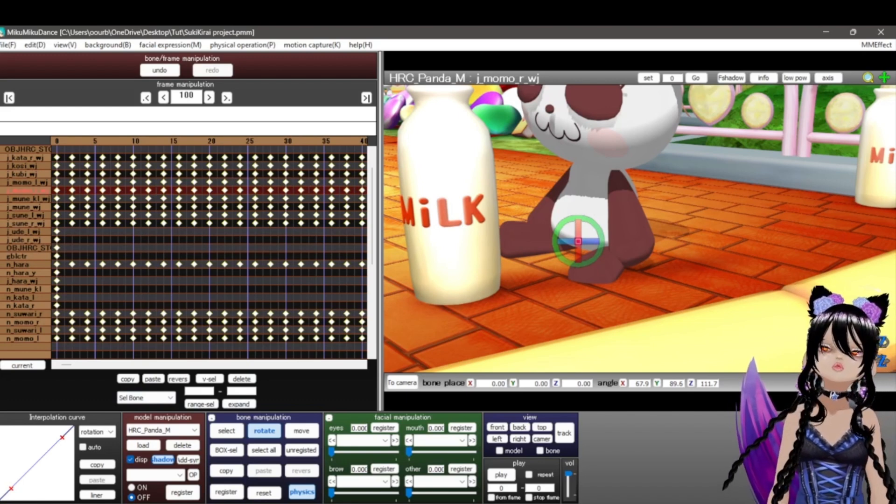
{"action": "left_click", "coordinate": [146, 397]}
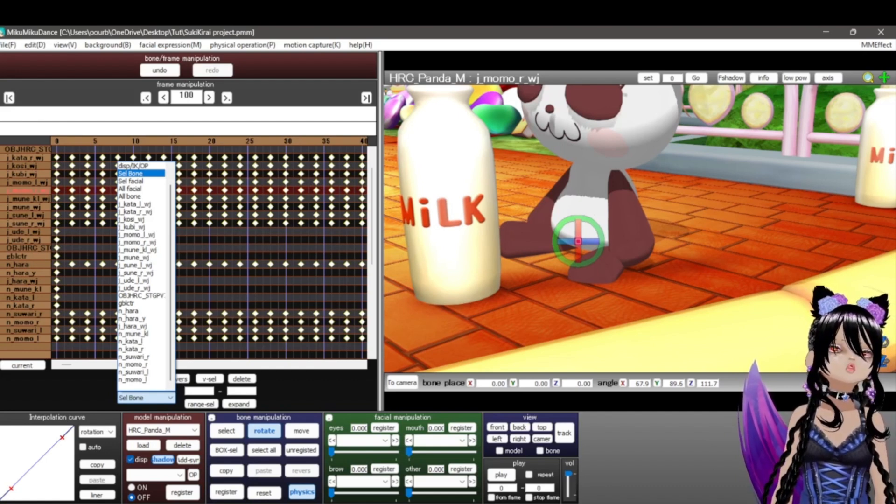
{"action": "left_click", "coordinate": [140, 380]}
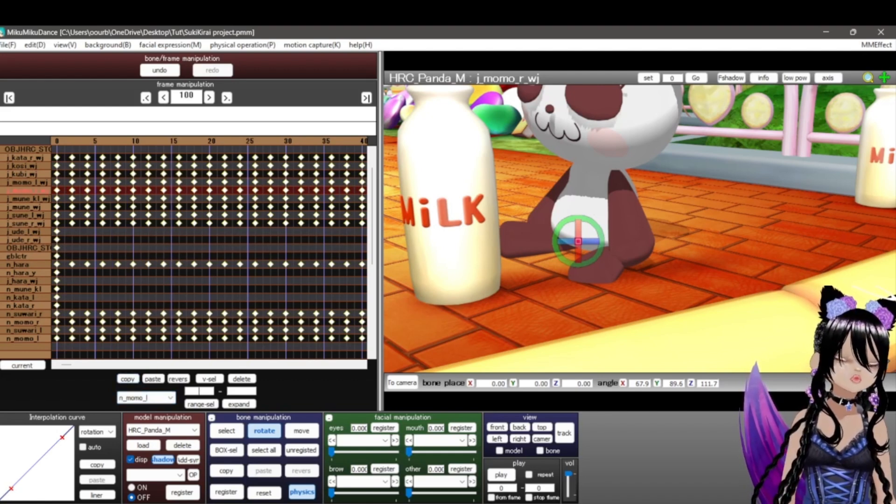
{"action": "left_click", "coordinate": [200, 391]}
{"action": "type", "text": "0"}
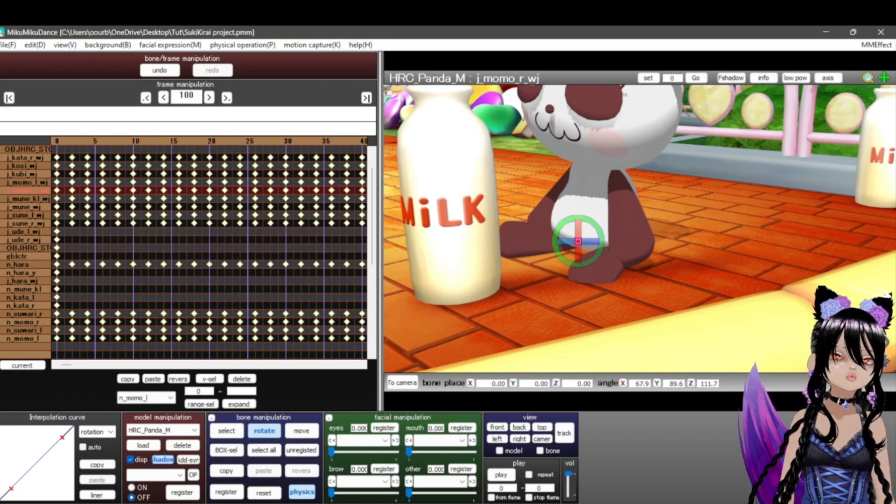
{"action": "type", "text": "100"}
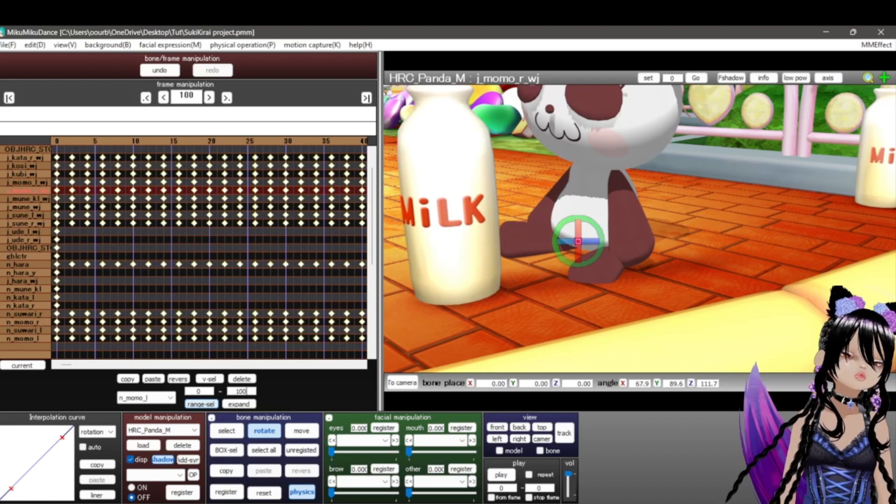
{"action": "left_click", "coordinate": [201, 404]}
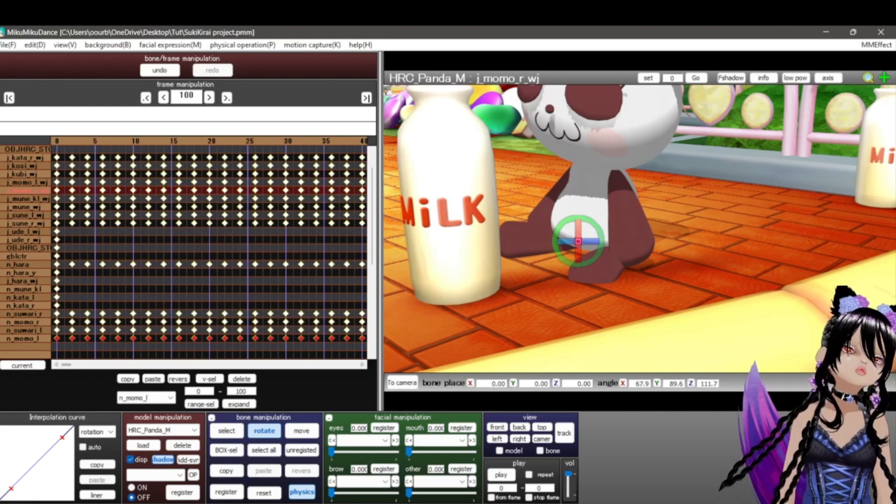
Add the n_hara bone's keyframes from frame 0 to 100 to the selection.
{"action": "left_click", "coordinate": [147, 398]}
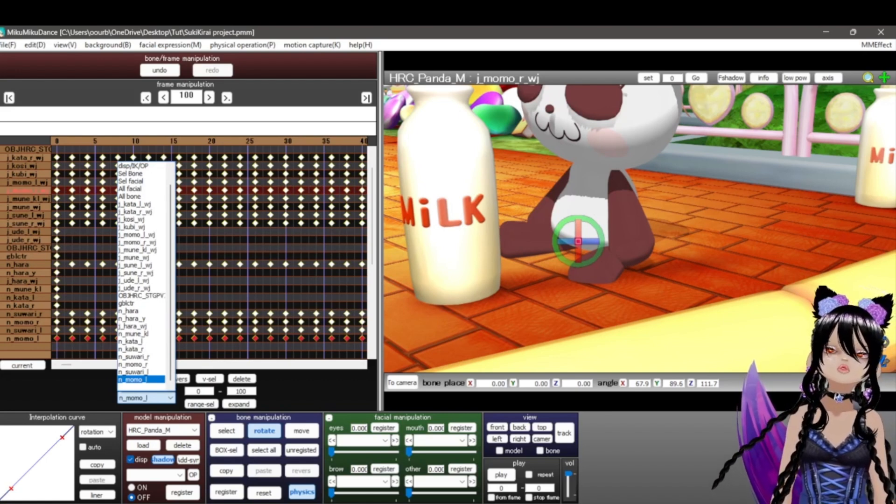
{"action": "left_click", "coordinate": [142, 310]}
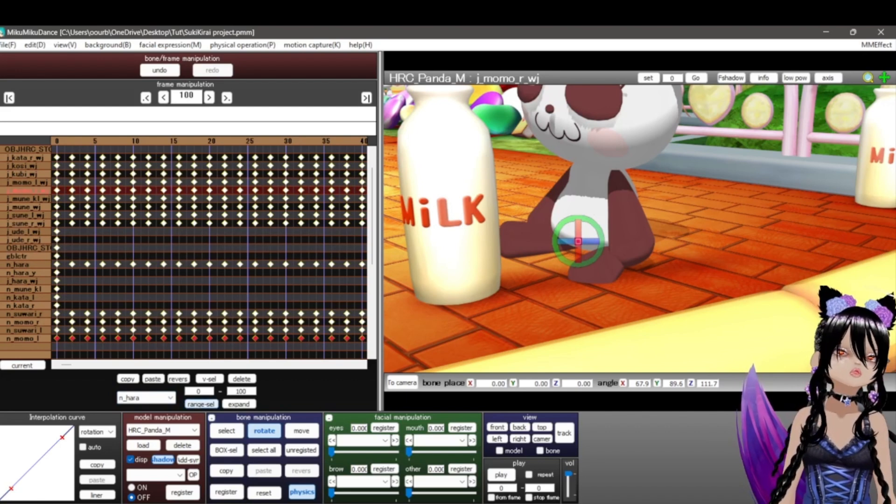
{"action": "left_click", "coordinate": [201, 405]}
Add the j_momo_r_wj bone's keyframes from frame 0 to 100 to the selection and check the selection along the timeline.
{"action": "left_click", "coordinate": [149, 398]}
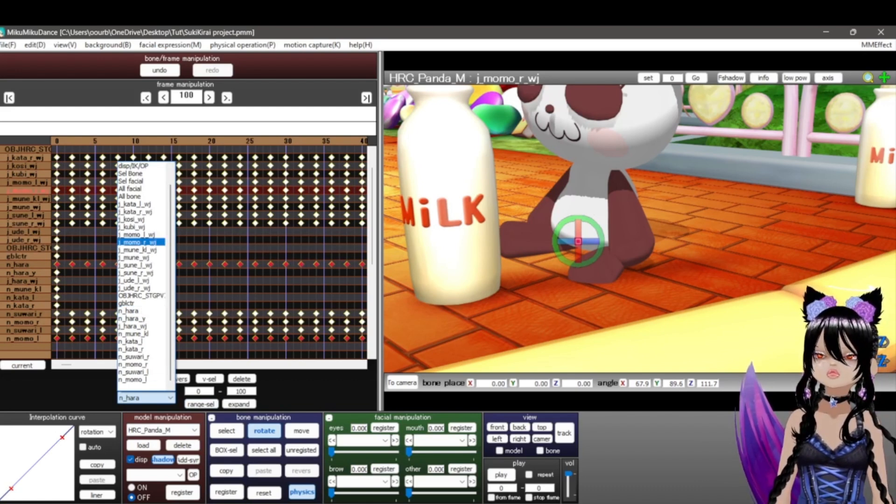
{"action": "key", "text": "Return"}
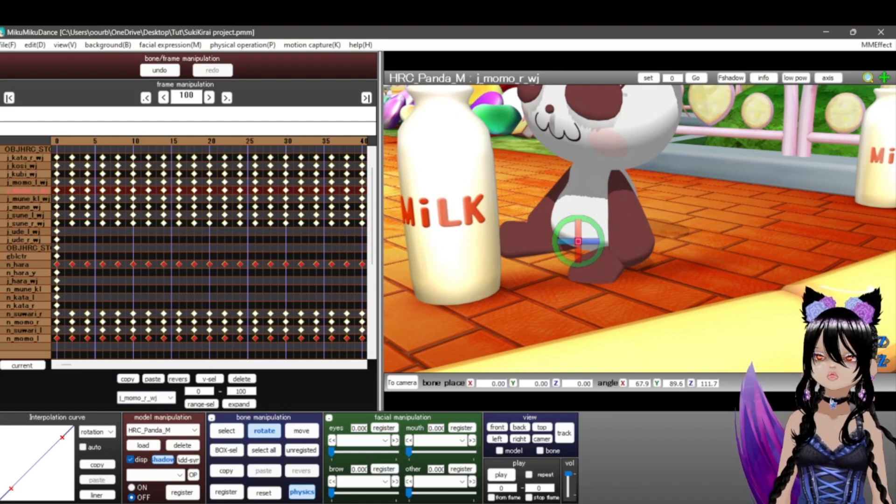
{"action": "left_click", "coordinate": [201, 405]}
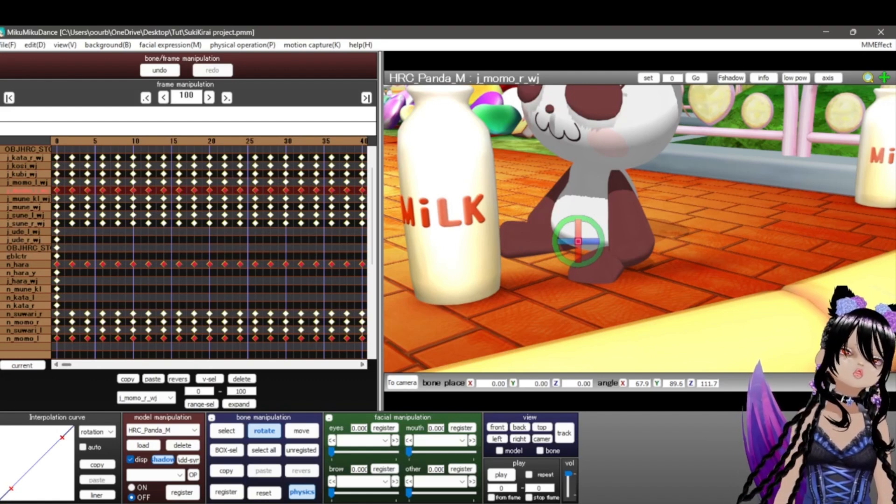
{"action": "left_click", "coordinate": [363, 365]}
{"action": "left_click", "coordinate": [363, 364]}
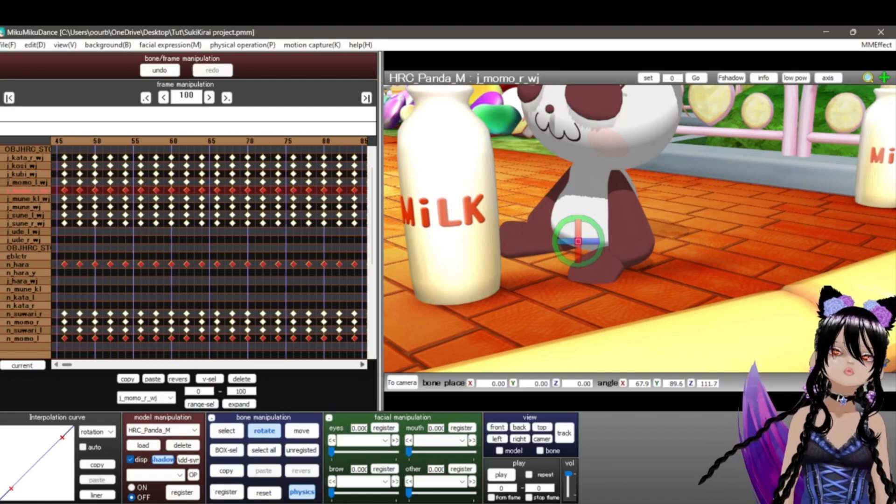
Range-select the j_momo_r_wj, n_momo_l and n_hara keyframes together from frame 0 to frame 100.
{"action": "mouse_move", "coordinate": [72, 358]}
{"action": "left_mouse_down"}
{"action": "mouse_move", "coordinate": [93, 355]}
{"action": "mouse_move", "coordinate": [61, 364]}
{"action": "left_mouse_up"}
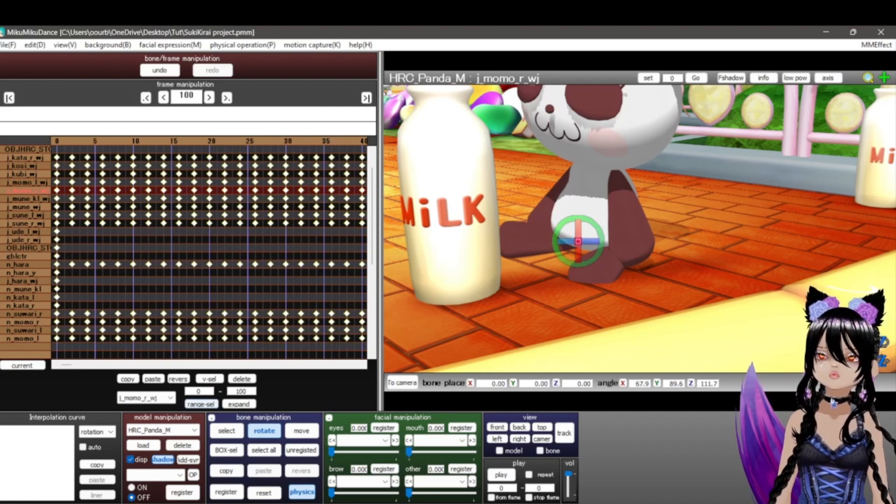
{"action": "left_click", "coordinate": [201, 404]}
{"action": "left_click", "coordinate": [170, 398]}
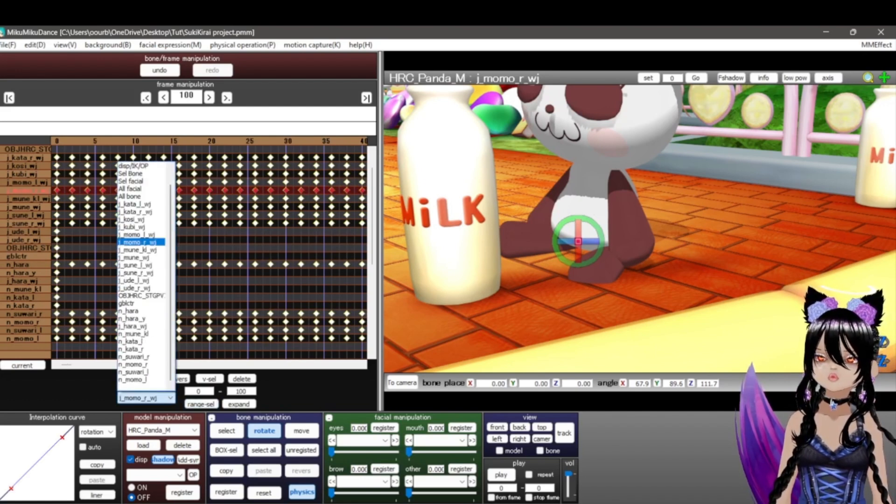
{"action": "left_click", "coordinate": [140, 395]}
{"action": "left_click", "coordinate": [200, 404]}
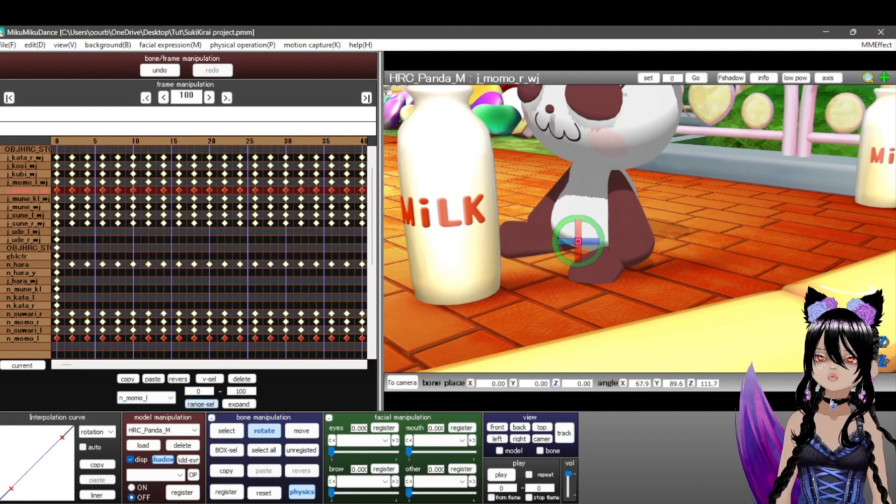
{"action": "left_click", "coordinate": [170, 397]}
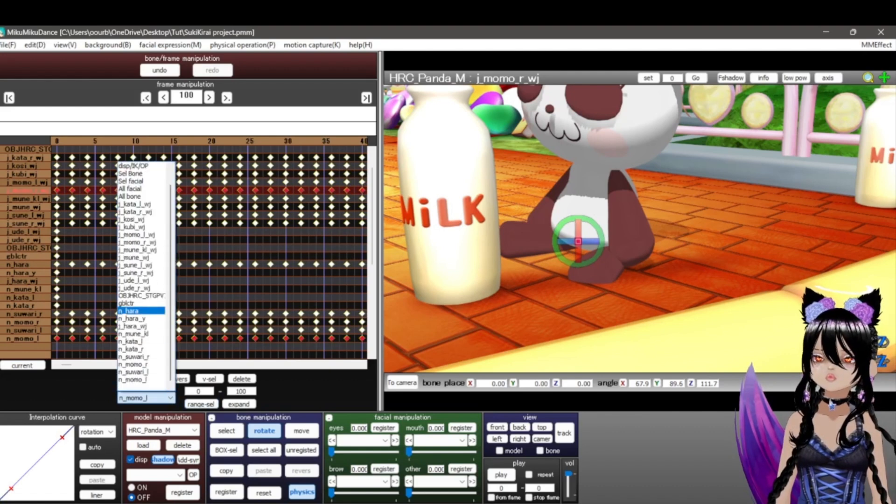
{"action": "left_click", "coordinate": [133, 311]}
{"action": "left_click", "coordinate": [200, 405]}
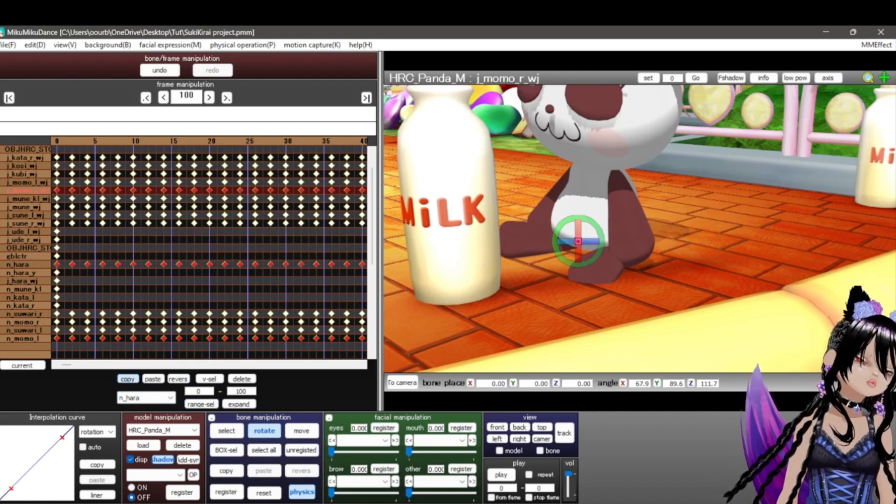
Copy the selected keyframes and paste them starting at frame 102.
{"action": "left_click", "coordinate": [128, 379]}
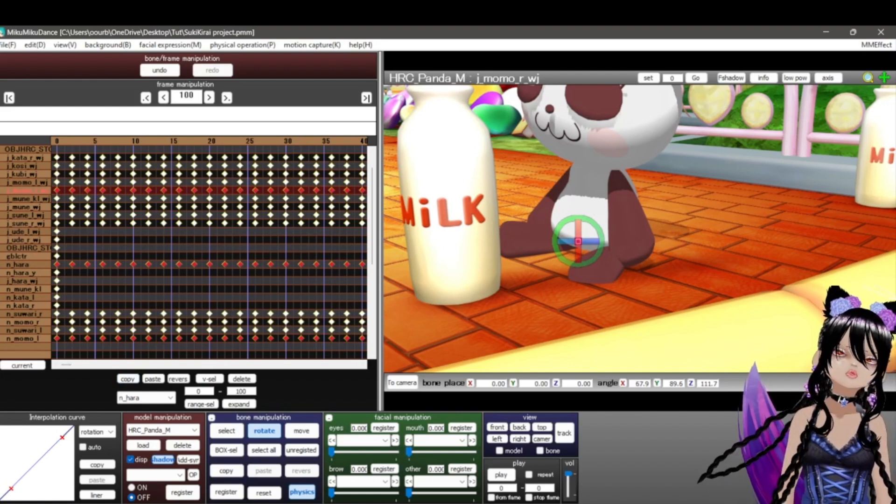
{"action": "key", "text": "Return"}
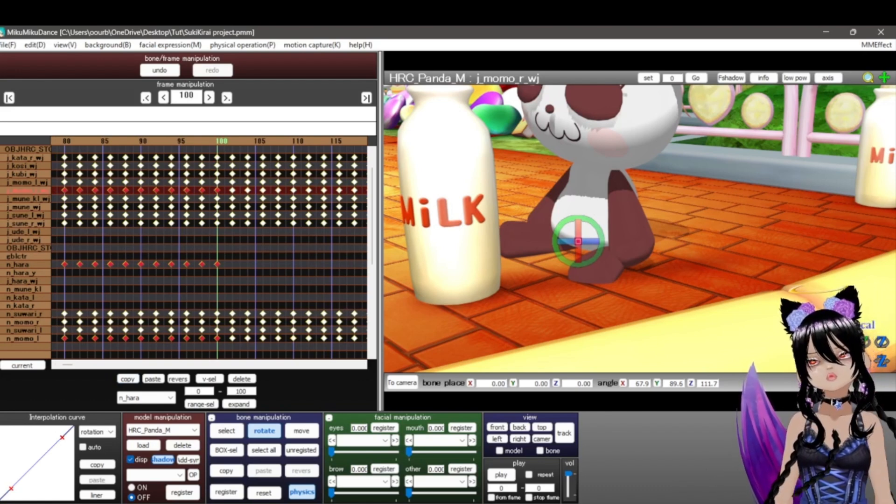
{"action": "key", "text": "Right"}
{"action": "key", "text": "Right"}
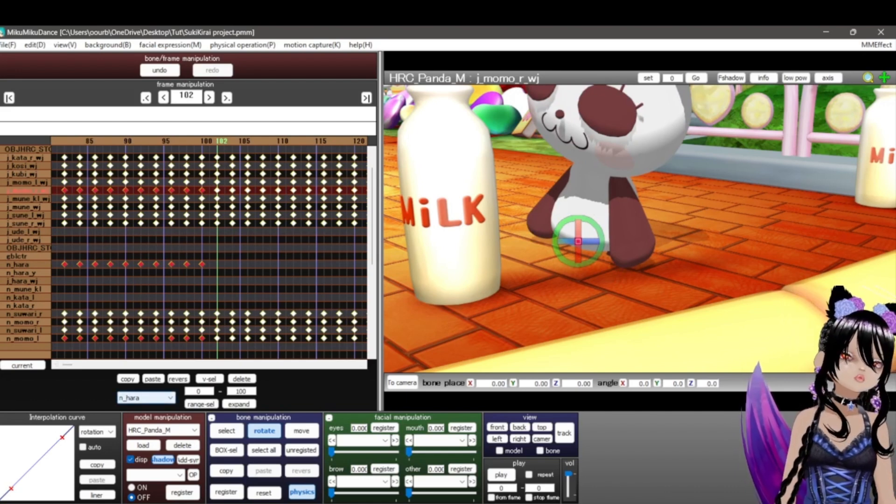
{"action": "left_click", "coordinate": [153, 378]}
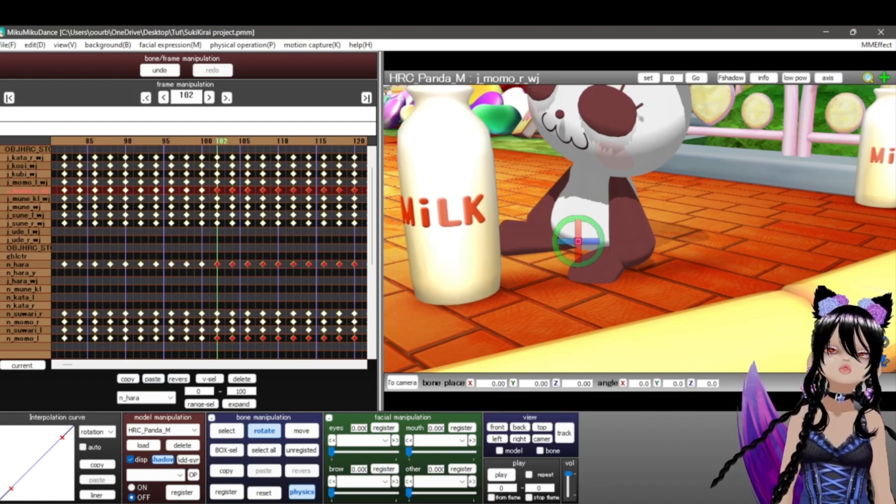
Go to frame 202, the last frame of the pasted keyframes.
{"action": "left_click_drag", "start_coordinate": [194, 96], "coordinate": [164, 97]}
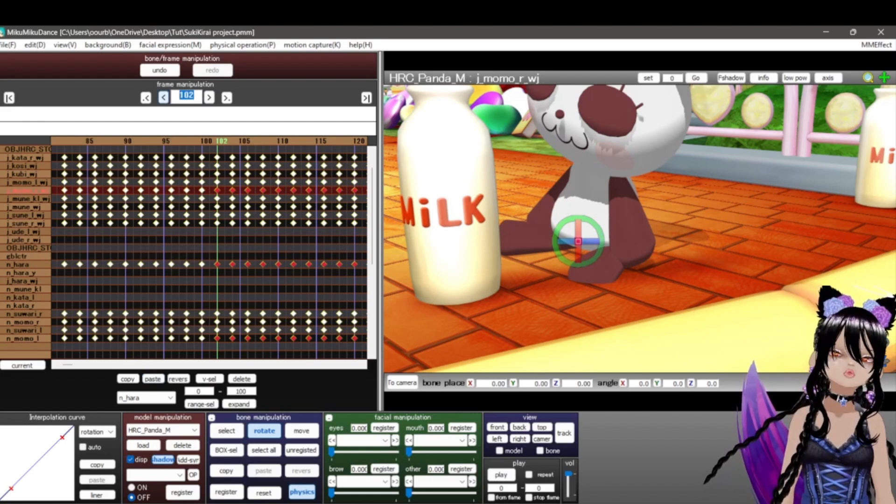
{"action": "type", "text": "200"}
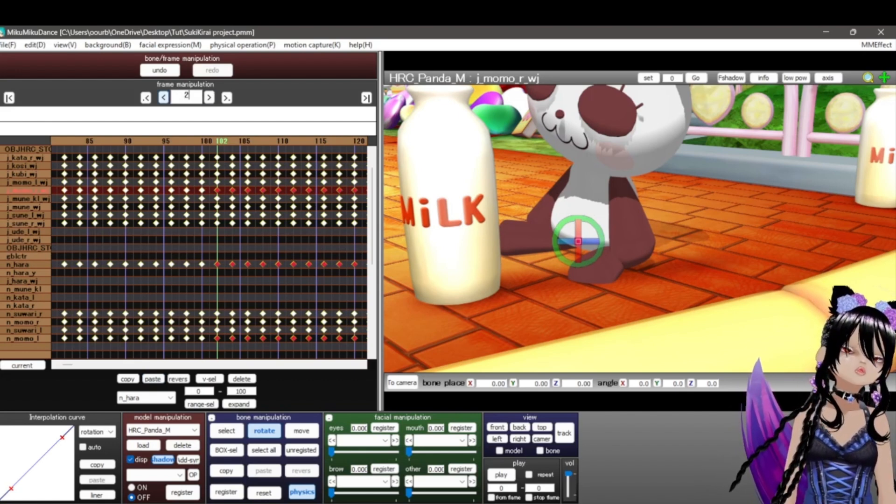
{"action": "key", "text": "Return"}
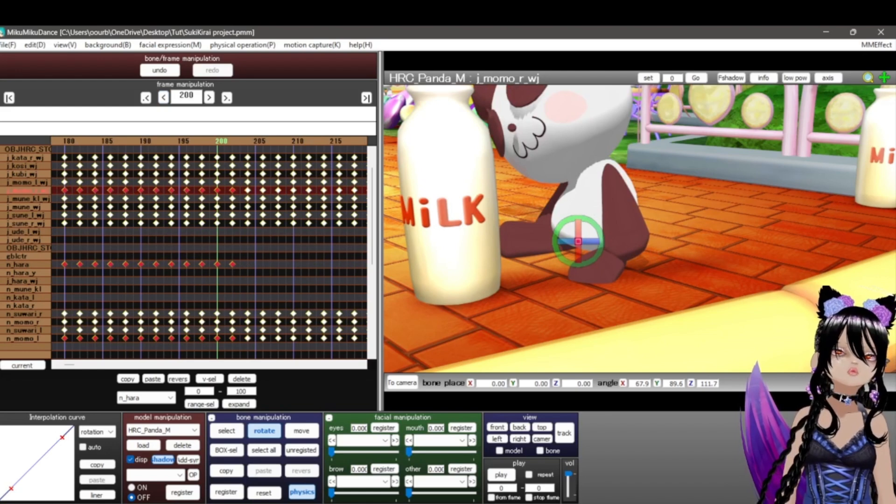
{"action": "key", "text": "Right"}
{"action": "key", "text": "Right"}
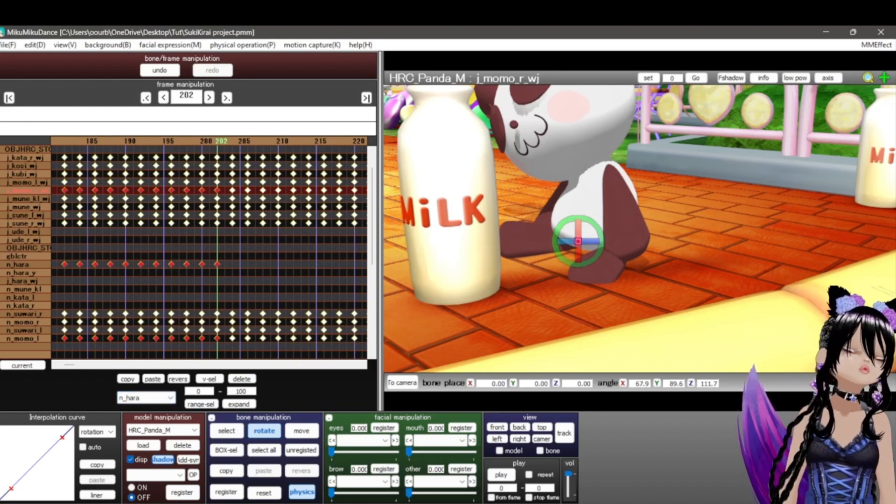
Set the end of the keyframe selection range to 202 and move to frame 204.
{"action": "double_click", "coordinate": [241, 391]}
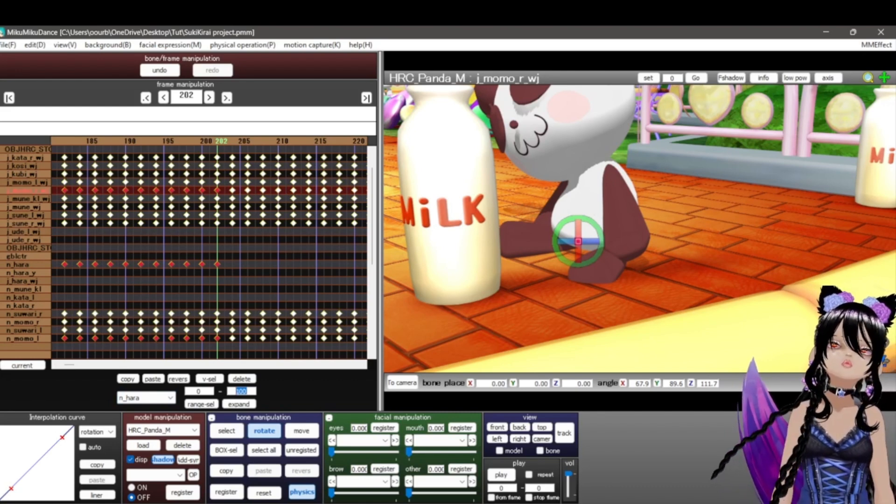
{"action": "type", "text": "202"}
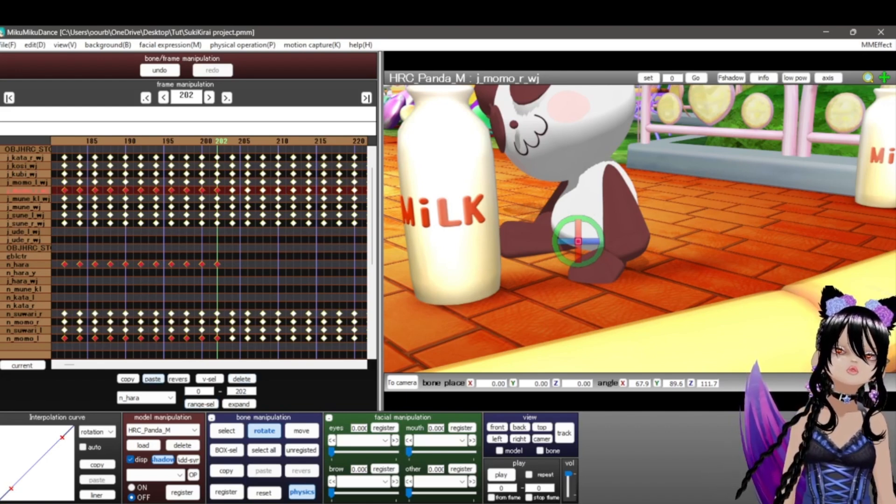
{"action": "left_click_drag", "start_coordinate": [69, 365], "coordinate": [64, 365]}
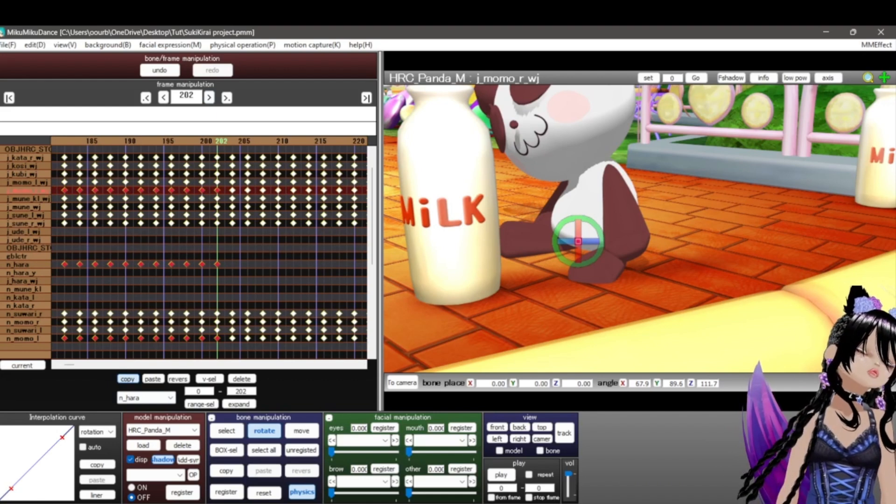
{"action": "key", "text": "Right"}
{"action": "key", "text": "Right"}
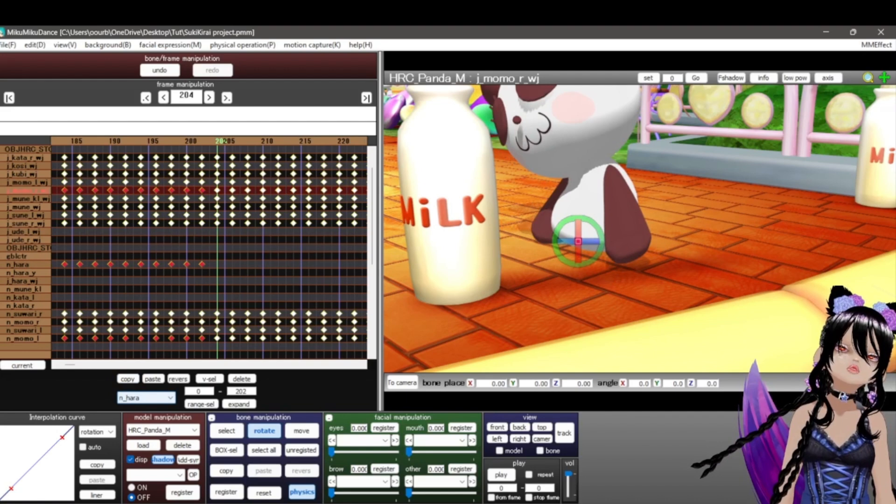
Try to paste the copied n_hara keyframes at frame 204 and undo the paste.
{"action": "left_click", "coordinate": [153, 379]}
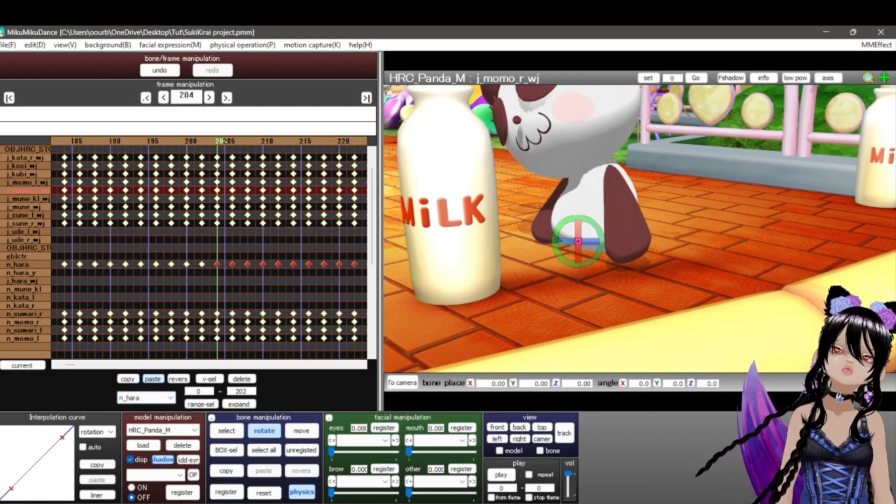
{"action": "key", "text": "ctrl+z"}
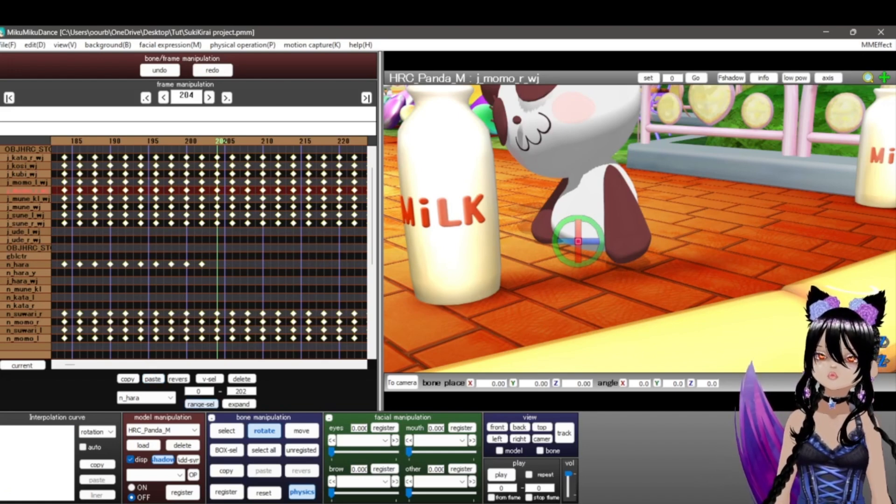
Range-select the n_hara, n_momo_l and j_momo_r_wj keyframes together from frame 0 to frame 202.
{"action": "left_click", "coordinate": [200, 404]}
{"action": "left_click", "coordinate": [146, 398]}
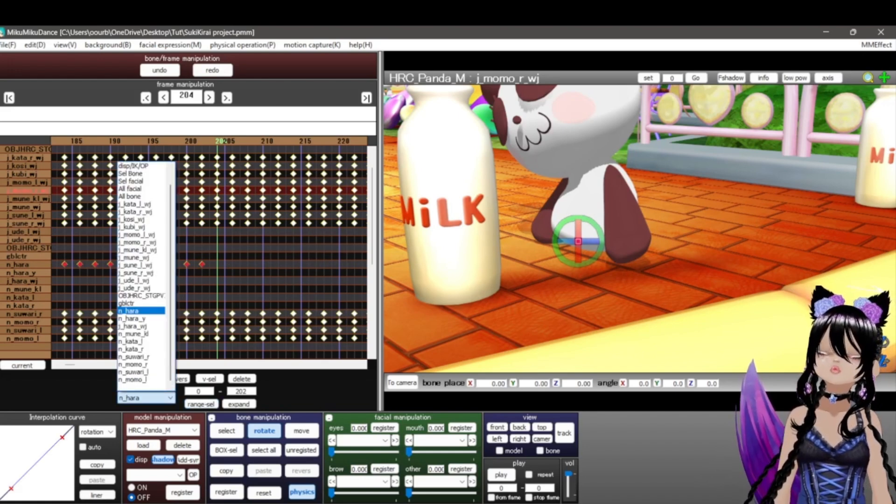
{"action": "left_click", "coordinate": [133, 380]}
{"action": "left_click", "coordinate": [201, 404]}
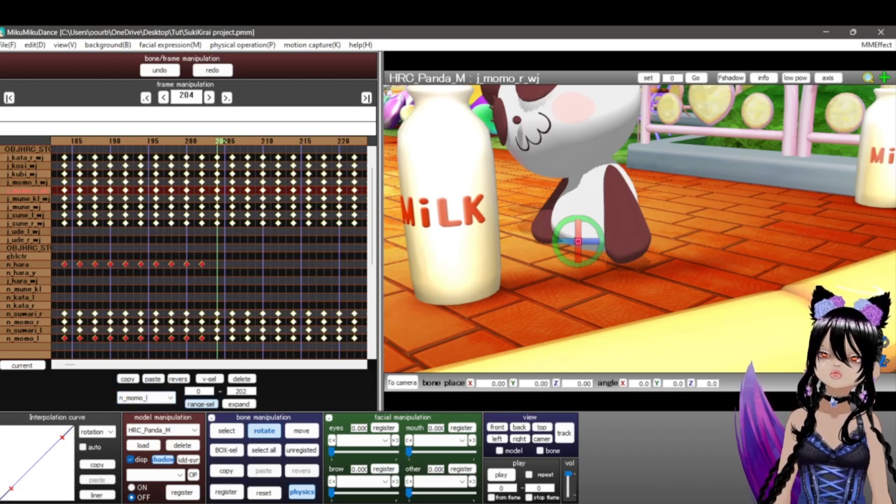
{"action": "left_click", "coordinate": [146, 397]}
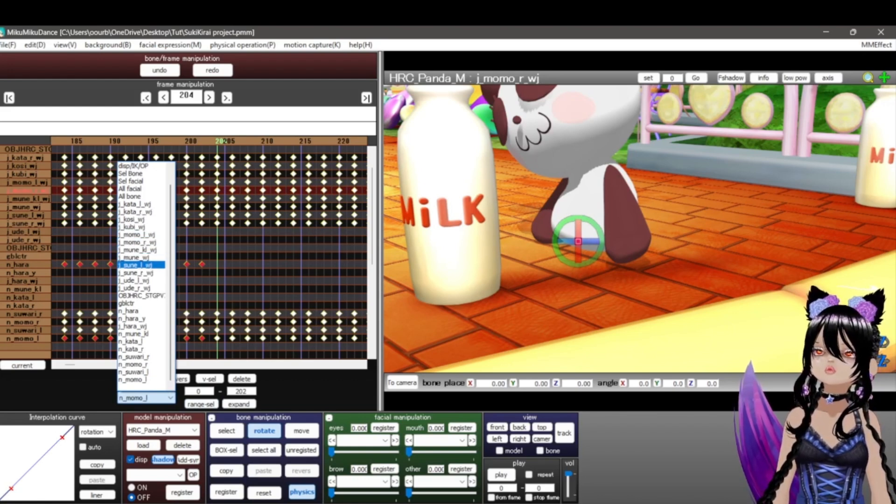
{"action": "left_click", "coordinate": [141, 250]}
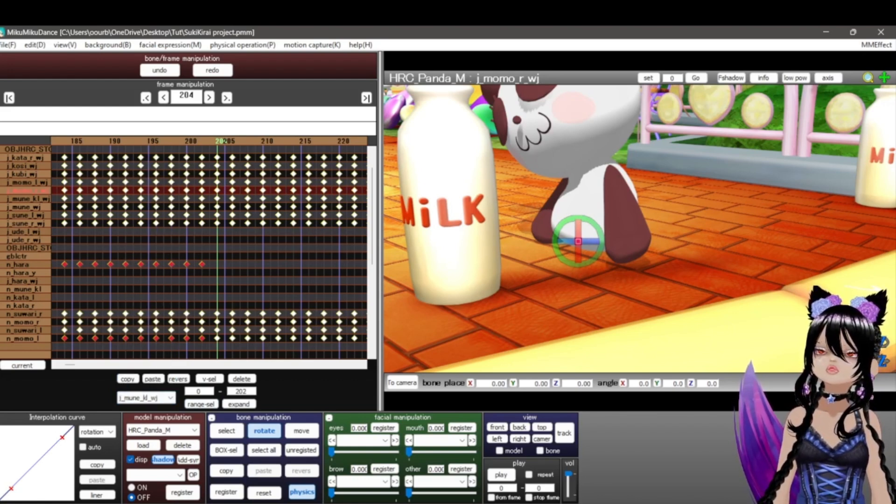
{"action": "left_click", "coordinate": [146, 399]}
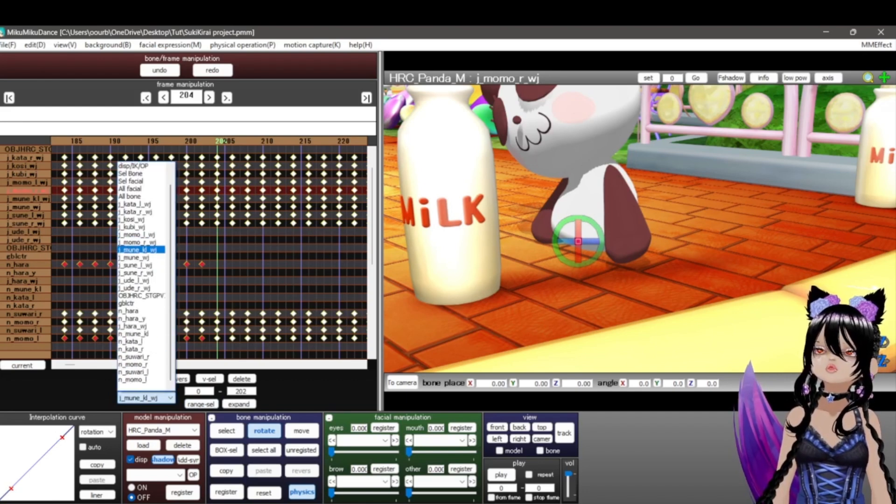
{"action": "left_click", "coordinate": [140, 242]}
{"action": "left_click", "coordinate": [201, 405]}
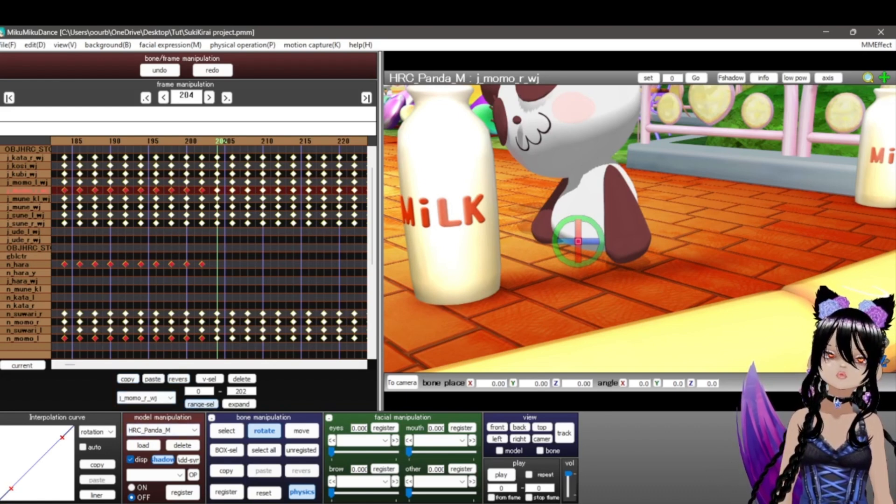
Paste copies of the selected keyframes starting at frame 204 and go to their last frame, 406.
{"action": "left_click", "coordinate": [152, 379]}
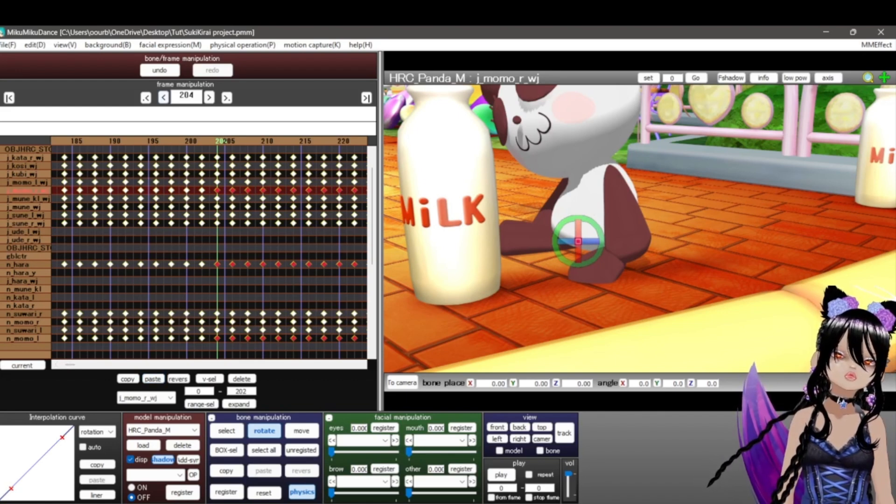
{"action": "left_click_drag", "start_coordinate": [195, 96], "coordinate": [179, 96]}
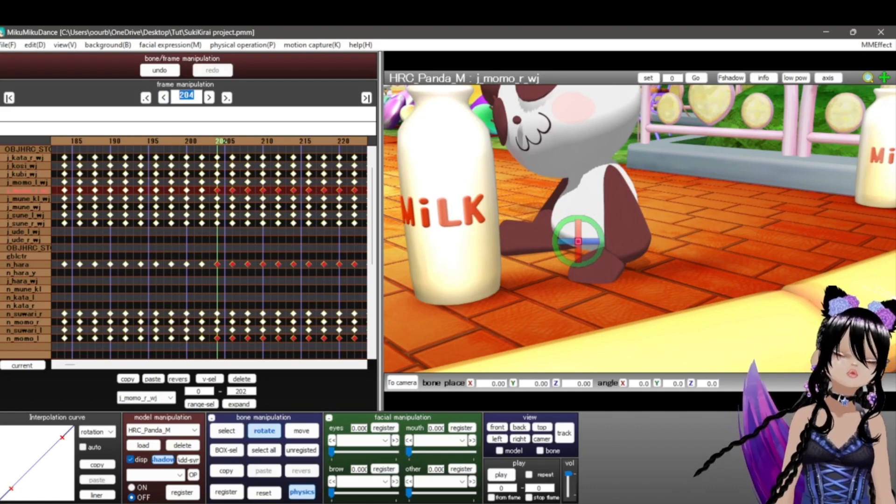
{"action": "type", "text": "400"}
{"action": "key", "text": "Return"}
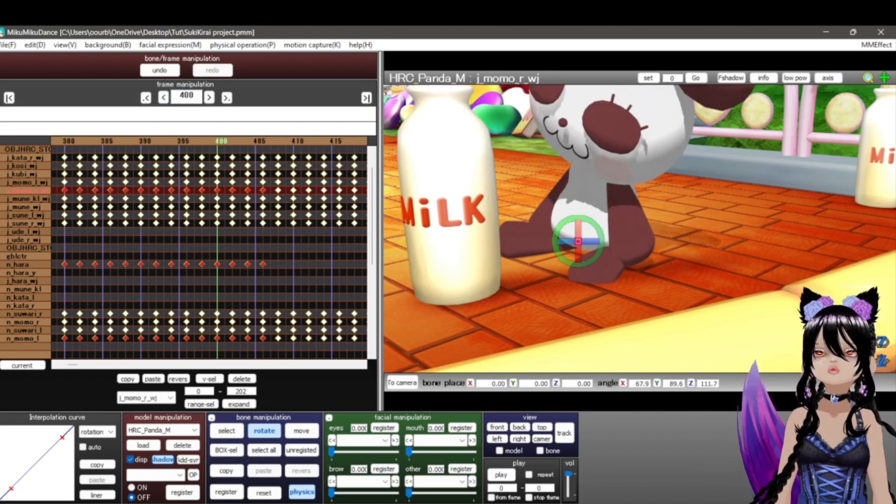
{"action": "key", "text": "Right"}
{"action": "key", "text": "Right"}
{"action": "key", "text": "Right"}
{"action": "key", "text": "Right"}
{"action": "key", "text": "Right"}
{"action": "key", "text": "Right"}
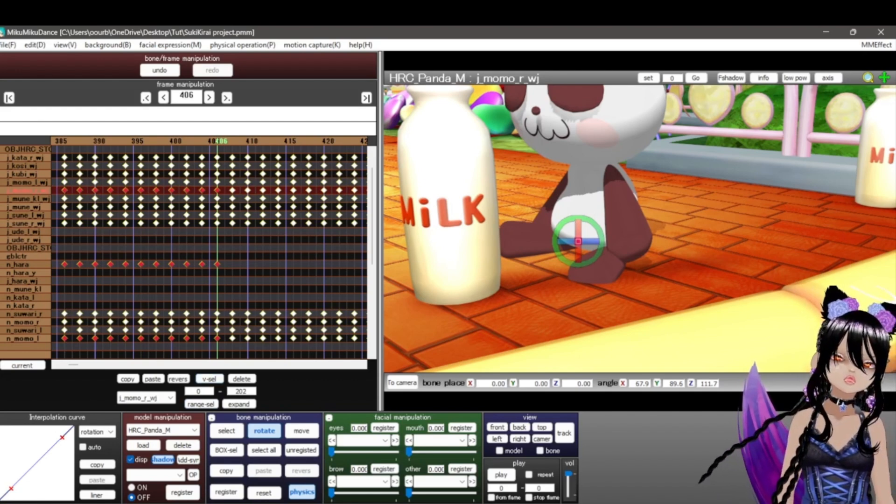
Range-select the n_momo_l, n_hara and j_momo_r_wj keyframes from frame 0 to frame 406.
{"action": "left_click_drag", "start_coordinate": [248, 391], "coordinate": [235, 392]}
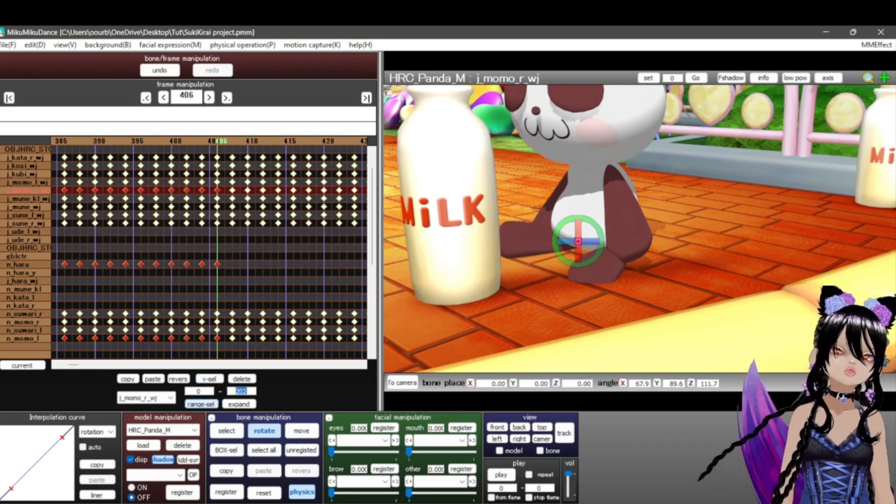
{"action": "type", "text": "406"}
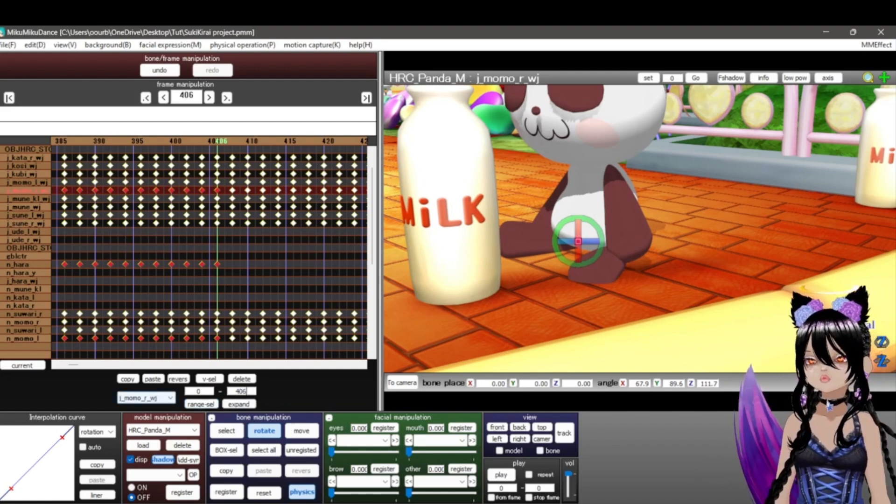
{"action": "left_click", "coordinate": [159, 398]}
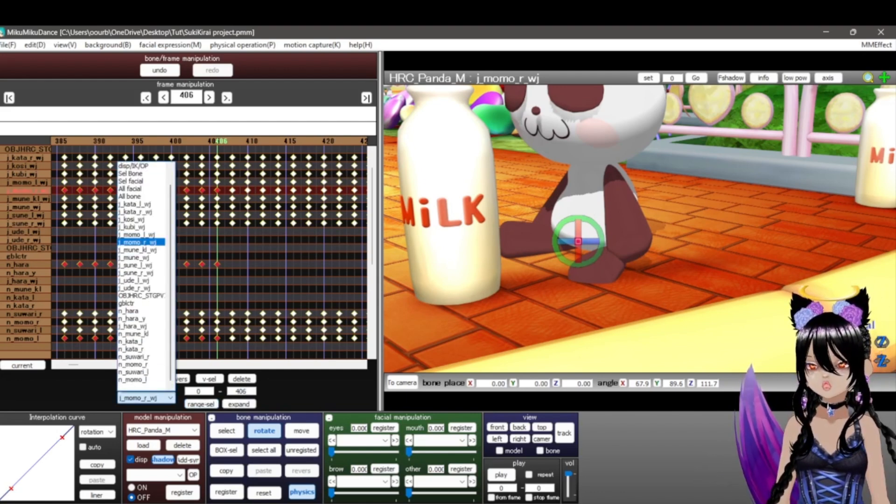
{"action": "left_click", "coordinate": [136, 379]}
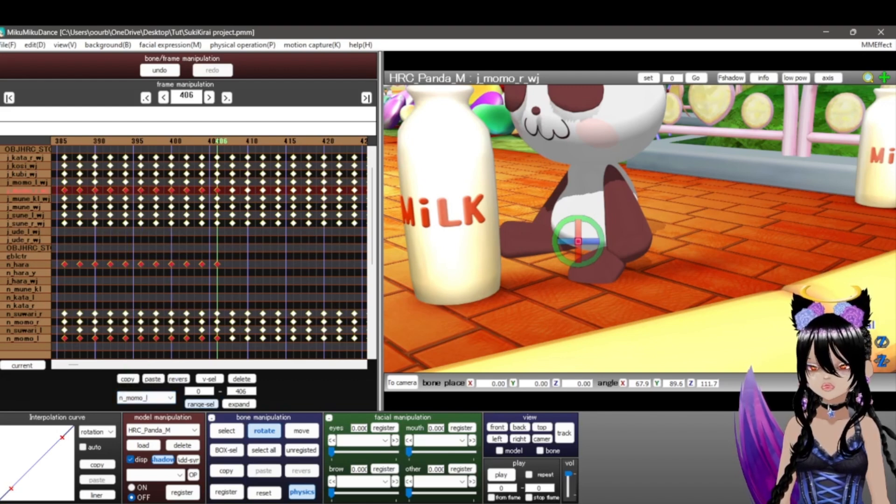
{"action": "left_click", "coordinate": [159, 398]}
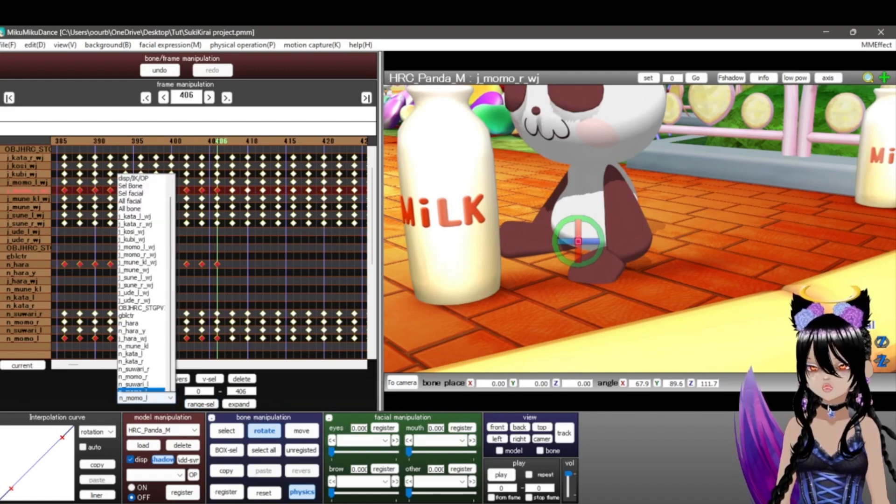
{"action": "left_click", "coordinate": [132, 311]}
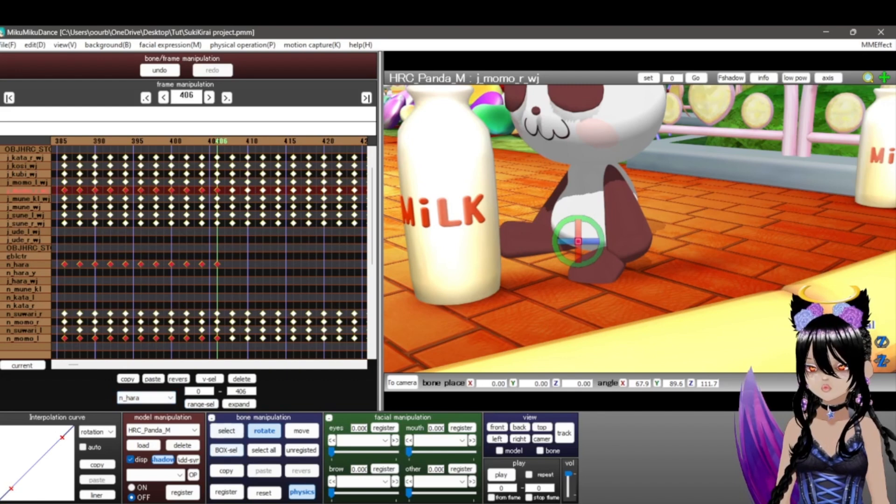
{"action": "left_click", "coordinate": [159, 398]}
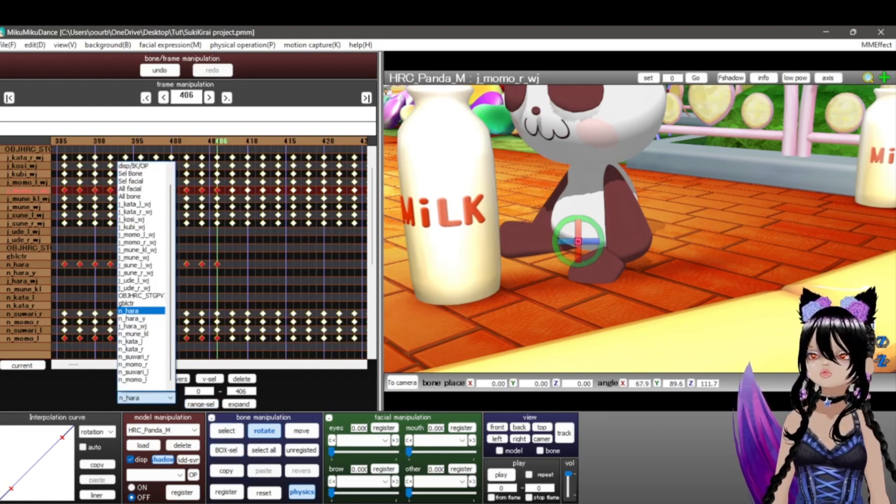
{"action": "left_click", "coordinate": [138, 243]}
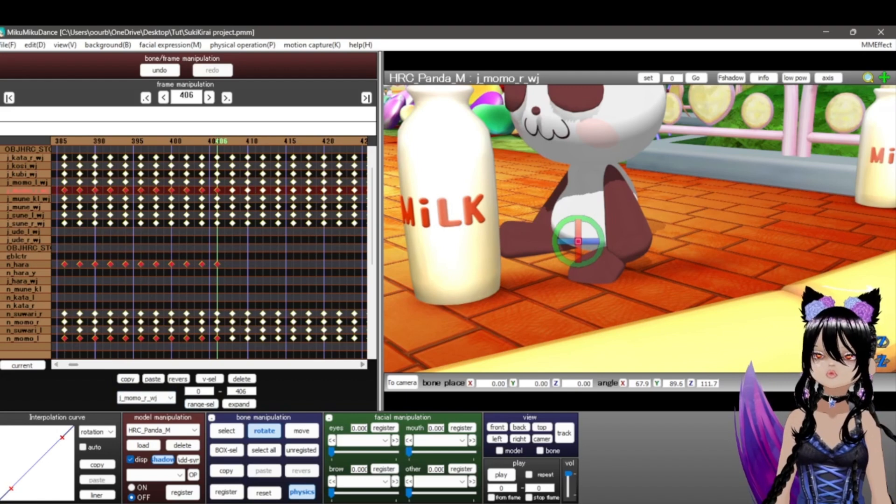
Copy the selected keyframes and paste them starting at frame 408.
{"action": "left_click", "coordinate": [128, 379]}
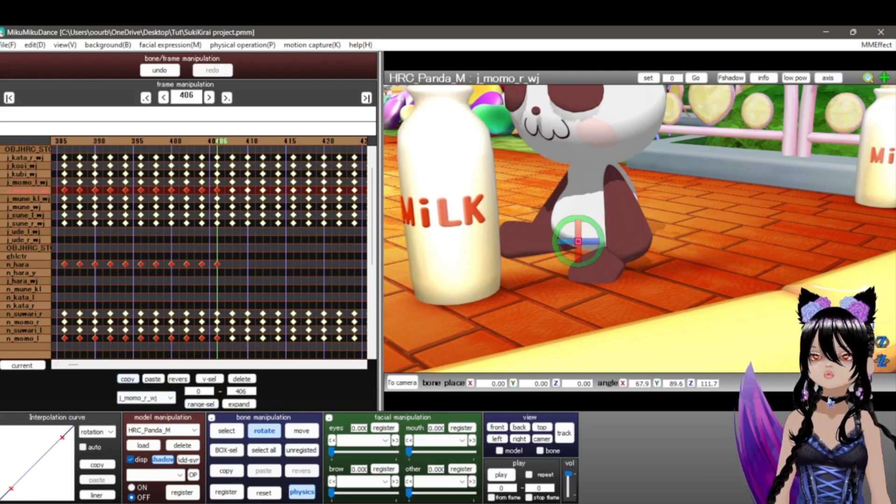
{"action": "key", "text": "Right"}
{"action": "key", "text": "Right"}
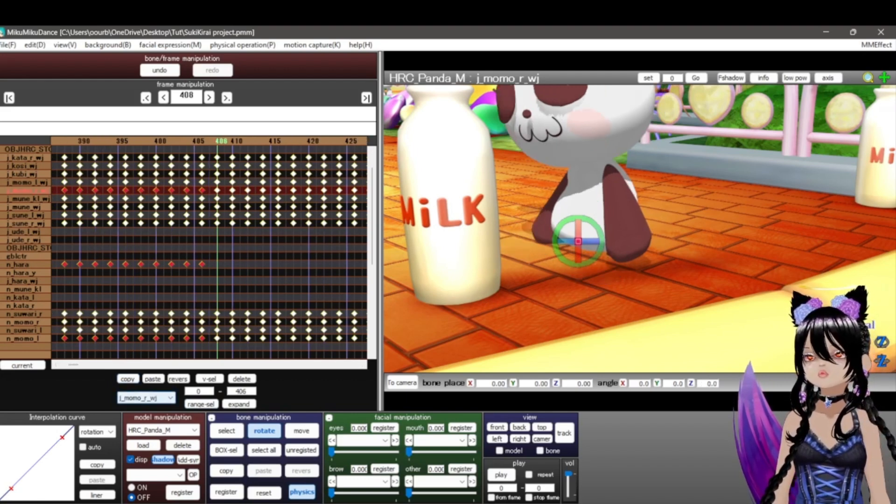
{"action": "left_click", "coordinate": [152, 379]}
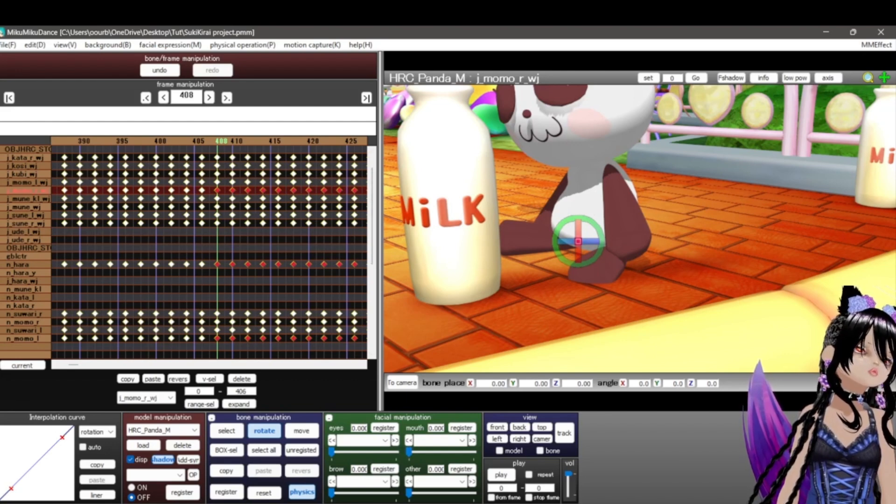
Find the end of the pasted keyframes past frame 800 and paste another copy at frame 816.
{"action": "left_click_drag", "start_coordinate": [195, 95], "coordinate": [178, 95]}
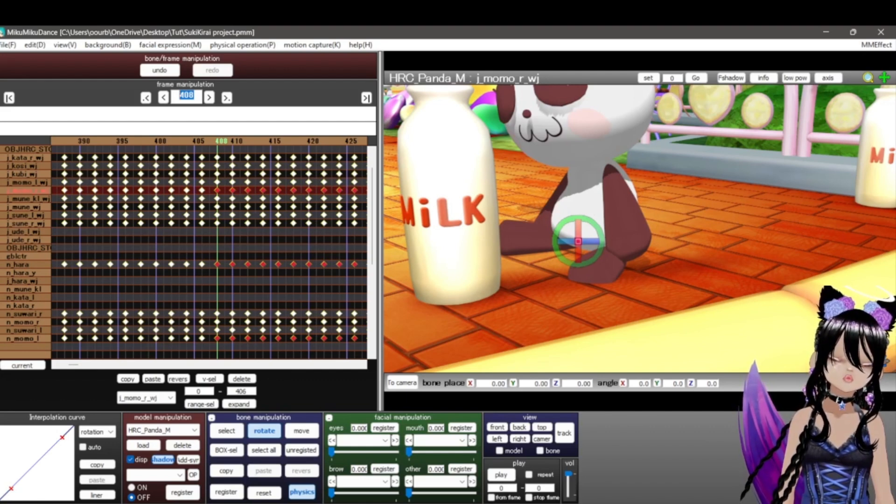
{"action": "type", "text": "800"}
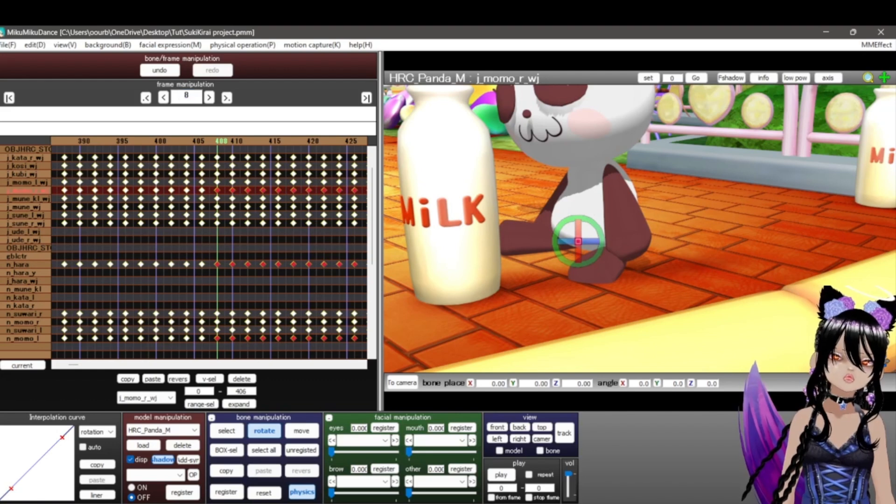
{"action": "key", "text": "Return"}
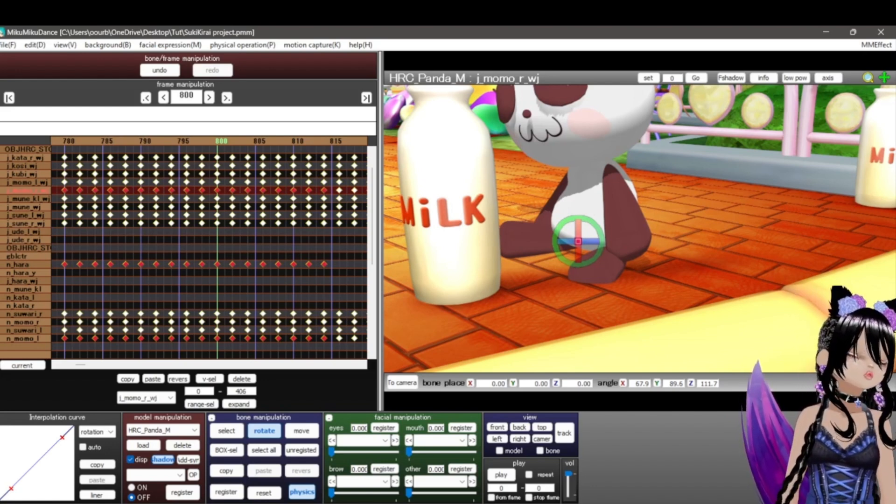
{"action": "key", "text": "Right"}
{"action": "key", "text": "Right"}
{"action": "key", "text": "Right"}
{"action": "key", "text": "Right"}
{"action": "key", "text": "Right"}
{"action": "key", "text": "Right"}
{"action": "key", "text": "Right"}
{"action": "key", "text": "Right"}
{"action": "key", "text": "Right"}
{"action": "key", "text": "Right"}
{"action": "key", "text": "Right"}
{"action": "key", "text": "Right"}
{"action": "key", "text": "Right"}
{"action": "key", "text": "Right"}
{"action": "key", "text": "Right"}
{"action": "key", "text": "Right"}
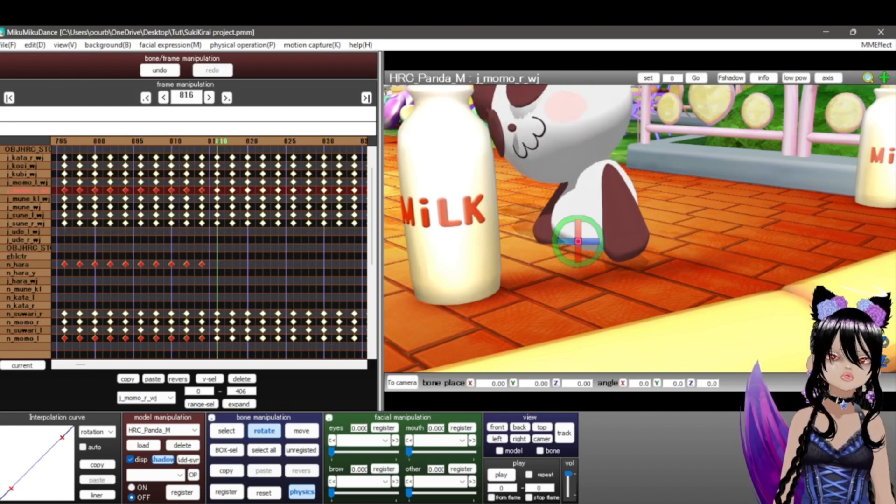
{"action": "left_click", "coordinate": [128, 379]}
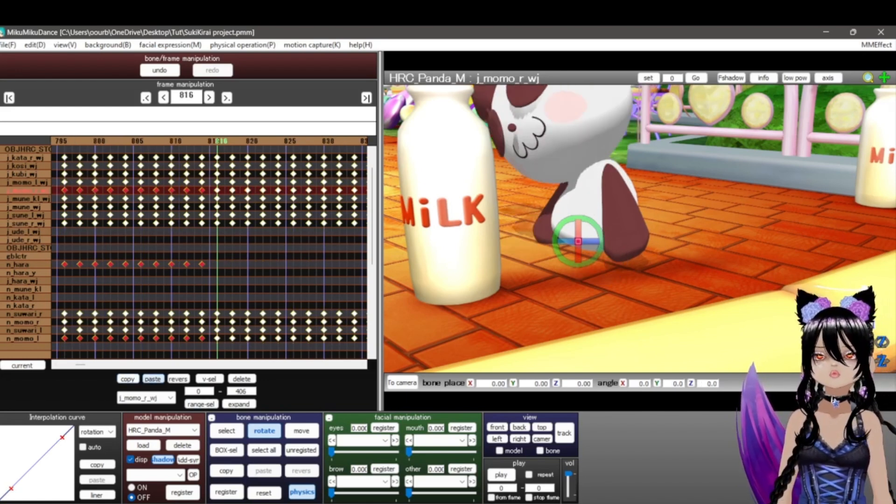
{"action": "left_click", "coordinate": [152, 379]}
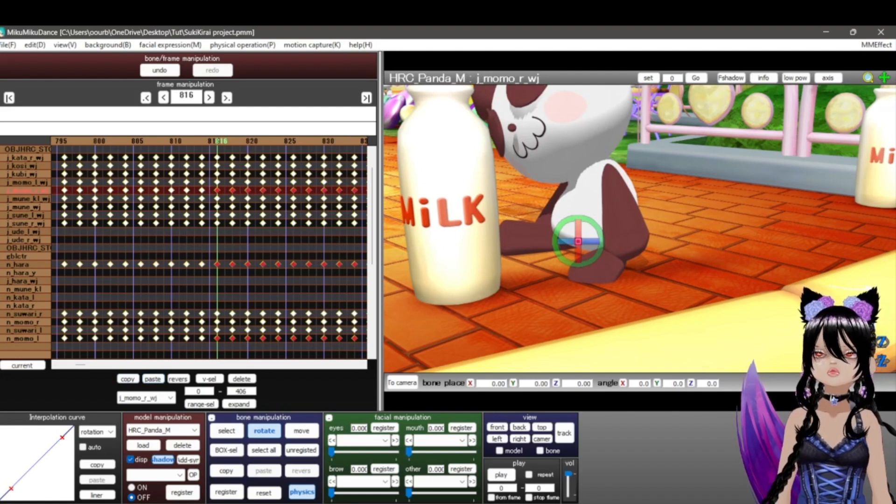
Locate the end of the corrected keyframes and paste the next copy at frame 1224.
{"action": "key", "text": "BackSpace"}
{"action": "key", "text": "BackSpace"}
{"action": "key", "text": "BackSpace"}
{"action": "type", "text": "1300"}
{"action": "key", "text": "Return"}
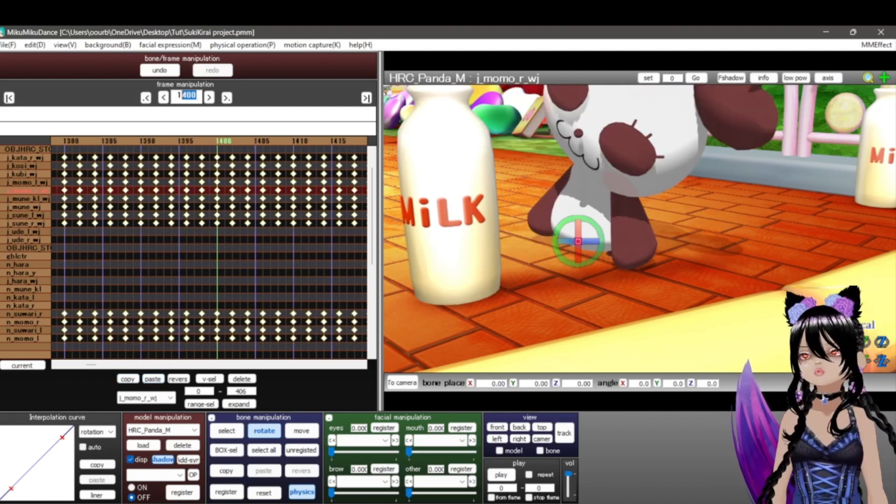
{"action": "type", "text": "200"}
{"action": "key", "text": "Return"}
{"action": "type", "text": "50"}
{"action": "key", "text": "Return"}
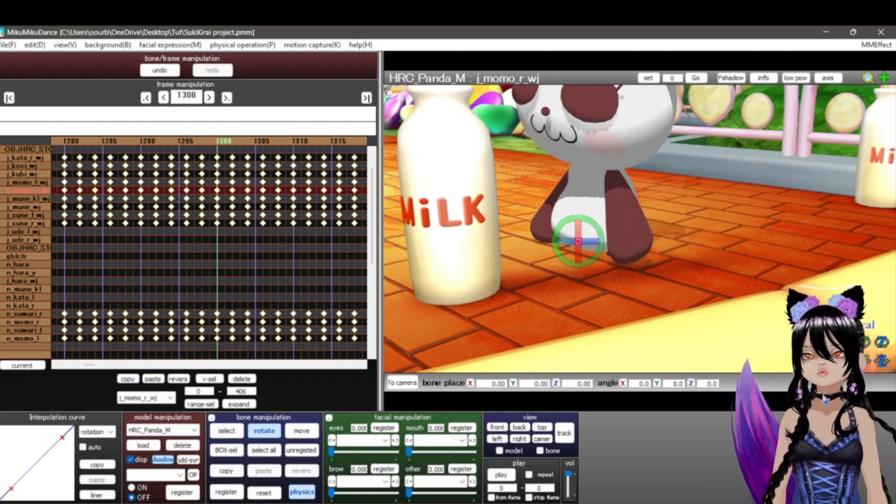
{"action": "type", "text": "50"}
{"action": "key", "text": "Return"}
{"action": "left_click_drag", "start_coordinate": [197, 95], "coordinate": [187, 95]}
{"action": "type", "text": "24"}
{"action": "key", "text": "Return"}
{"action": "key", "text": "ctrl+v"}
Go past frame 1600 to the end of the pasted block and paste another copy right after frame 1630.
{"action": "type", "text": "1600"}
{"action": "key", "text": "Return"}
{"action": "key", "text": "Right"}
{"action": "key", "text": "Right"}
{"action": "key", "text": "Right"}
{"action": "key", "text": "Right"}
{"action": "key", "text": "Right"}
{"action": "key", "text": "Right"}
{"action": "key", "text": "Right"}
{"action": "key", "text": "Right"}
{"action": "key", "text": "Right"}
{"action": "key", "text": "Right"}
{"action": "key", "text": "Right"}
{"action": "key", "text": "Right"}
{"action": "key", "text": "Right"}
{"action": "key", "text": "Right"}
{"action": "key", "text": "Right"}
{"action": "key", "text": "Right"}
{"action": "key", "text": "Right"}
{"action": "key", "text": "Right"}
{"action": "key", "text": "Right"}
{"action": "key", "text": "Right"}
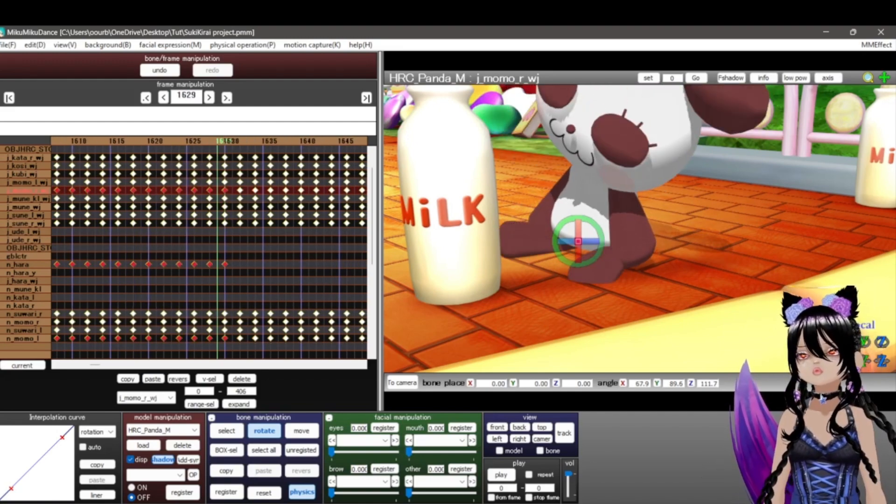
{"action": "key", "text": "ctrl+v"}
Paste further copies of the leg and hara keyframes at frames 2040 and 2448.
{"action": "type", "text": "2040"}
{"action": "key", "text": "Return"}
{"action": "key", "text": "ctrl+v"}
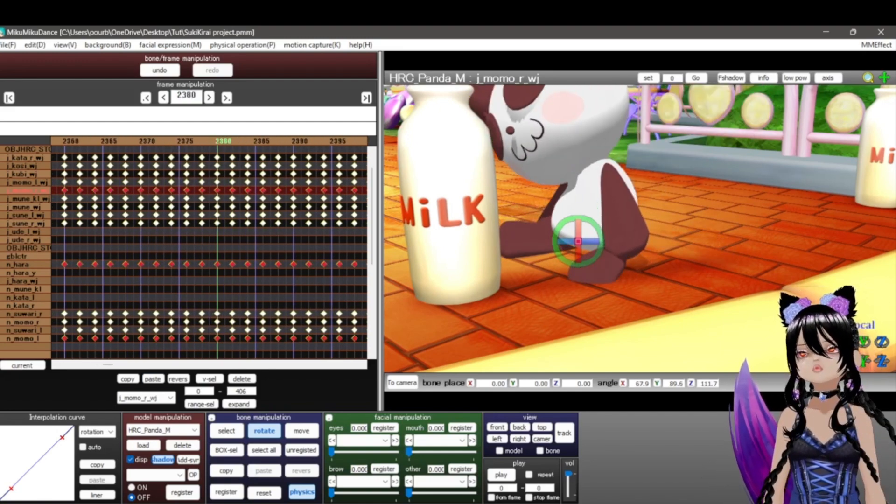
{"action": "type", "text": "2448"}
{"action": "key", "text": "Return"}
{"action": "key", "text": "ctrl+v"}
Continue pasting the copied pose keyframes, with copies at frames 2856 and 3672.
{"action": "left_click_drag", "start_coordinate": [197, 95], "coordinate": [182, 96]}
{"action": "type", "text": "856"}
{"action": "key", "text": "Return"}
{"action": "key", "text": "ctrl+v"}
{"action": "type", "text": "3"}
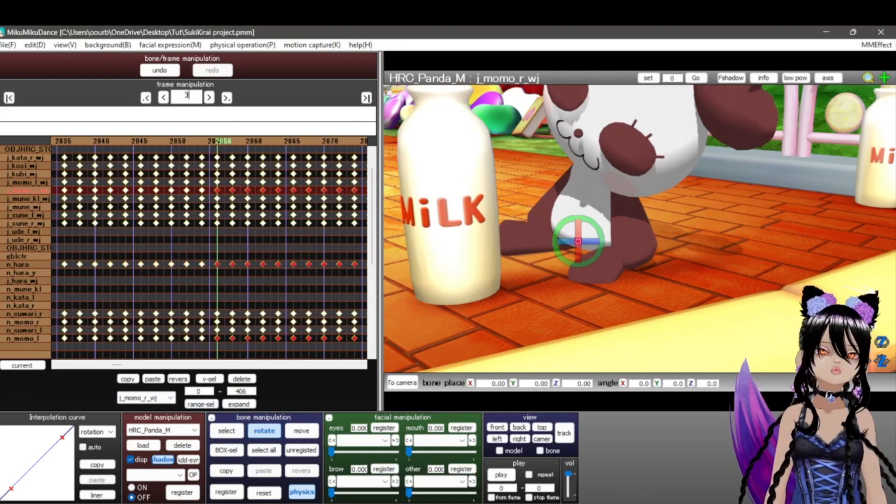
{"action": "type", "text": "672"}
{"action": "key", "text": "Return"}
{"action": "key", "text": "ctrl+v"}
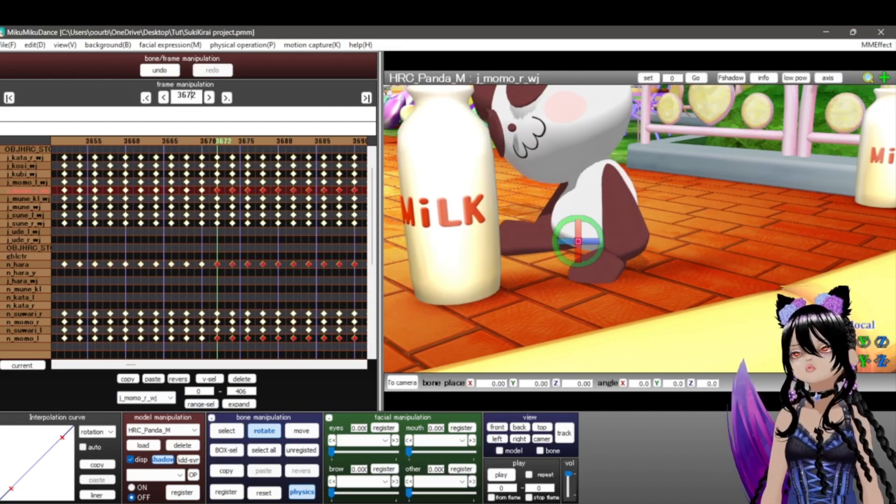
Check the timeline before frame 3672 for gaps and paste more copies at frames 4080 and 4488.
{"action": "key", "text": "Right"}
{"action": "key", "text": "Left"}
{"action": "left_click_drag", "start_coordinate": [133, 364], "coordinate": [129, 364]}
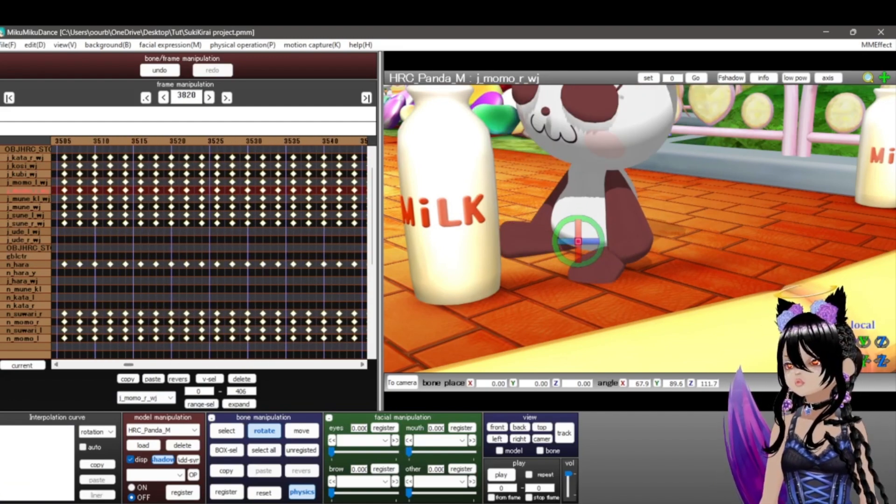
{"action": "type", "text": "4080"}
{"action": "key", "text": "Return"}
{"action": "key", "text": "ctrl+v"}
{"action": "type", "text": "488"}
{"action": "key", "text": "Return"}
{"action": "key", "text": "ctrl+v"}
Paste the copied keyframes at frames 4900 and 5304.
{"action": "type", "text": "900"}
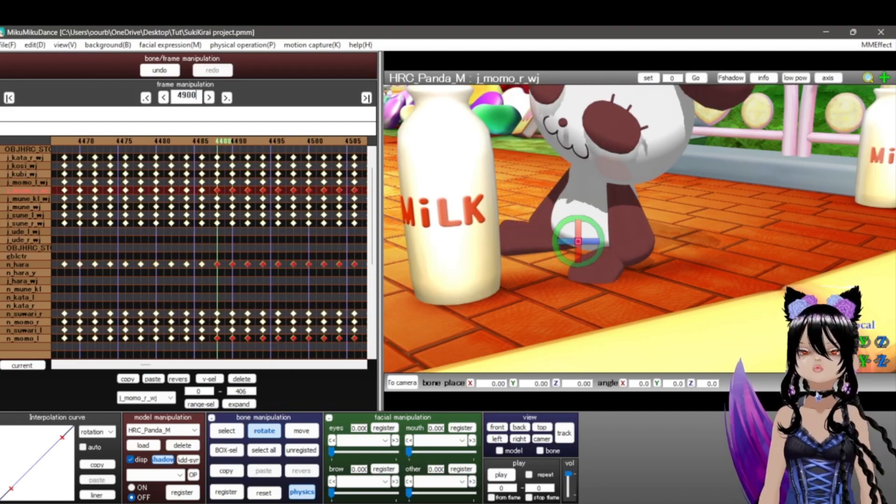
{"action": "key", "text": "Return"}
{"action": "key", "text": "ctrl+v"}
{"action": "type", "text": "5304"}
{"action": "key", "text": "Return"}
{"action": "key", "text": "ctrl+v"}
Paste the copied keyframes at frames 5712 and 6120.
{"action": "type", "text": "5712"}
{"action": "key", "text": "Return"}
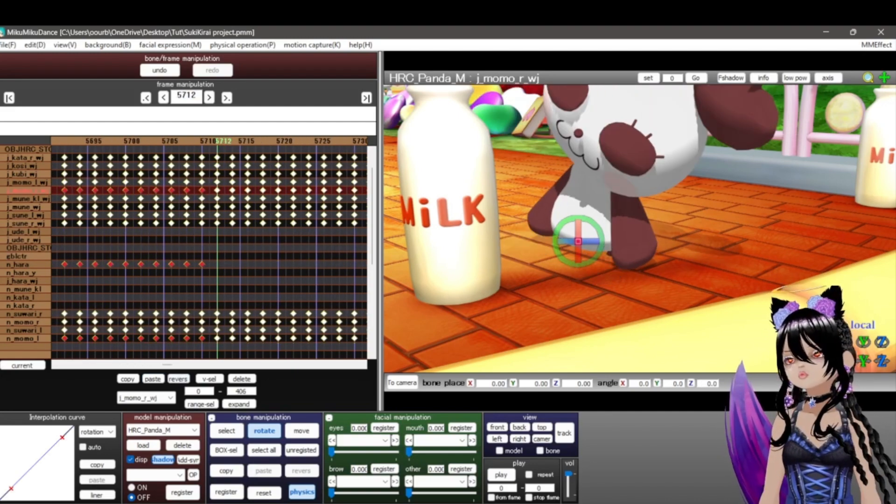
{"action": "key", "text": "ctrl+v"}
{"action": "type", "text": "6120"}
{"action": "key", "text": "Return"}
{"action": "key", "text": "ctrl+v"}
Paste the copied keyframes at frames 6528 and 6936.
{"action": "type", "text": "65"}
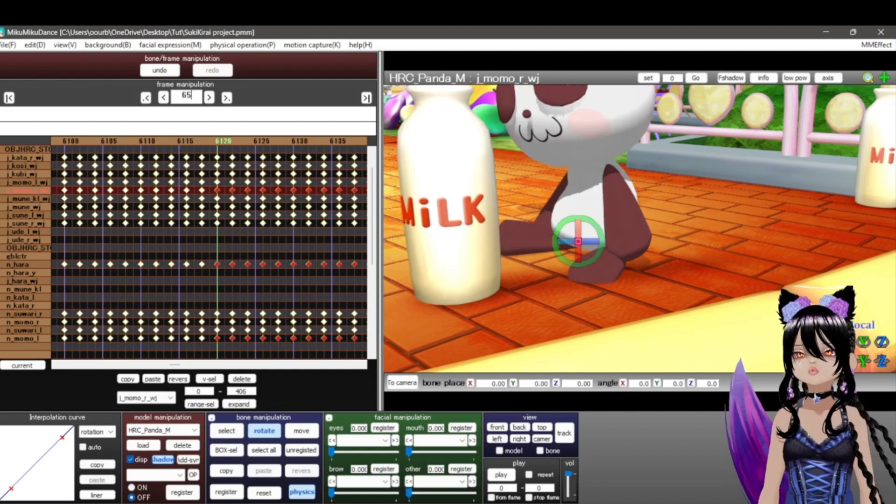
{"action": "type", "text": "28"}
{"action": "key", "text": "Return"}
{"action": "key", "text": "ctrl+v"}
{"action": "type", "text": "6936"}
{"action": "key", "text": "Return"}
{"action": "key", "text": "ctrl+v"}
Paste two more copies of the keyframes back to back, from just after frame 7342 up to frame 8158.
{"action": "type", "text": "7346"}
{"action": "key", "text": "Return"}
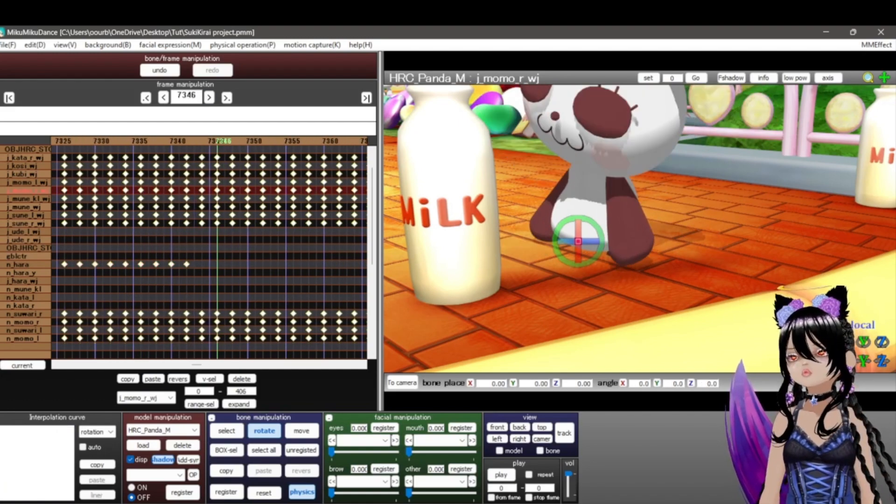
{"action": "key", "text": "ctrl+v"}
{"action": "type", "text": "7754"}
{"action": "key", "text": "Return"}
{"action": "key", "text": "ctrl+v"}
Paste the copied keyframes at frames 8160 and 8568.
{"action": "type", "text": "8160"}
{"action": "key", "text": "Return"}
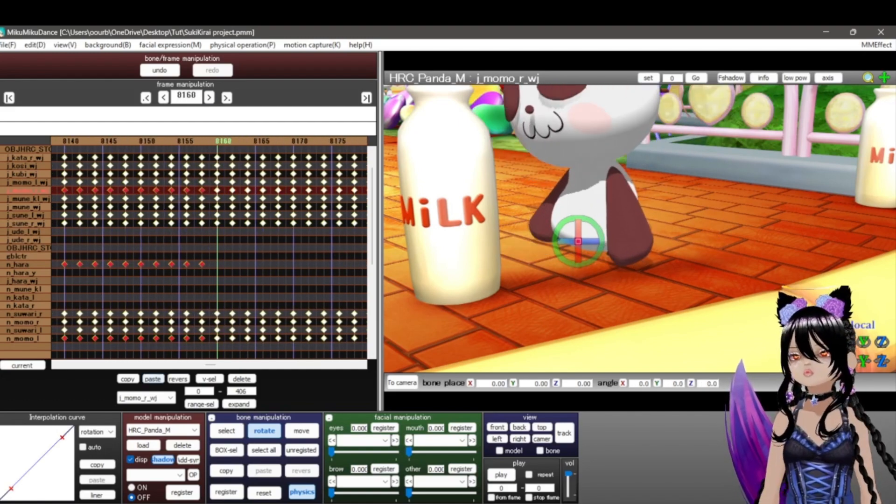
{"action": "key", "text": "ctrl+v"}
{"action": "type", "text": "8568"}
{"action": "key", "text": "Return"}
{"action": "key", "text": "ctrl+v"}
Paste one copy of the keyframes right after the block ending at frame 8974 and another at frame 9384.
{"action": "type", "text": "8975"}
{"action": "key", "text": "Return"}
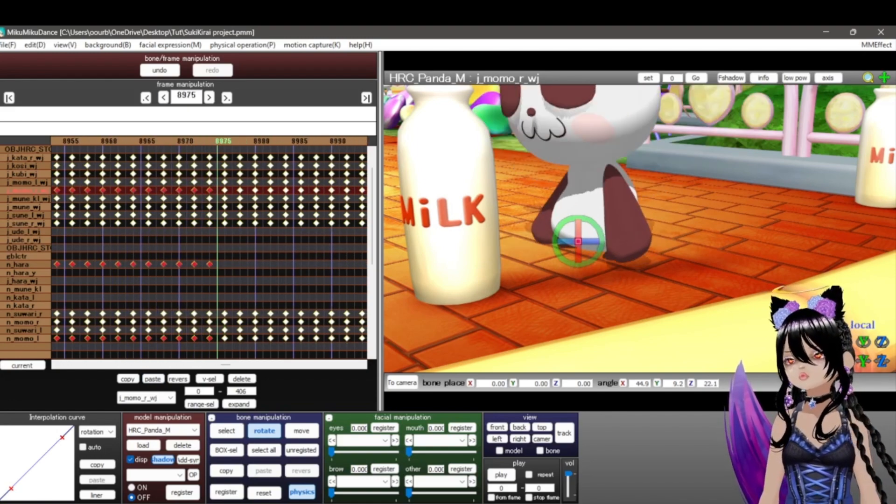
{"action": "key", "text": "ctrl+v"}
{"action": "type", "text": "9384"}
{"action": "key", "text": "Return"}
{"action": "key", "text": "ctrl+v"}
Check the earlier keyframes around frame 886 and paste further copies at frames 9792 and 10200.
{"action": "left_click_drag", "start_coordinate": [233, 365], "coordinate": [82, 365]}
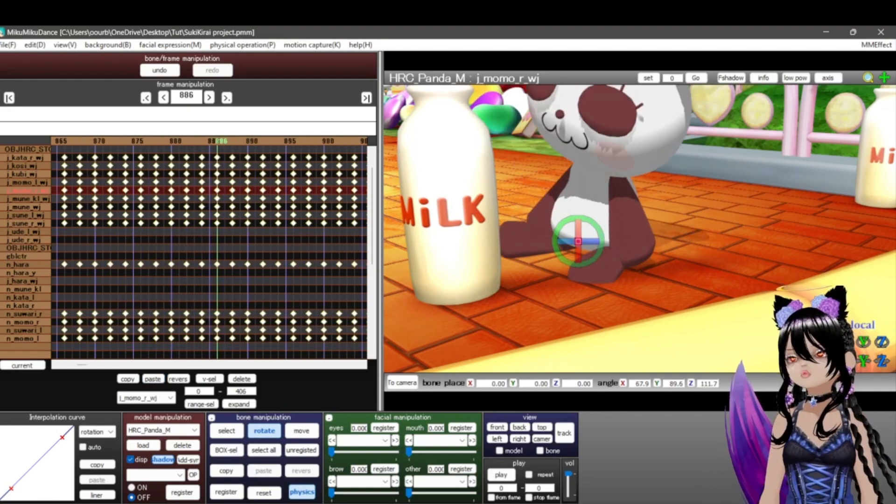
{"action": "type", "text": "9792"}
{"action": "key", "text": "Return"}
{"action": "type", "text": "10200"}
{"action": "key", "text": "Return"}
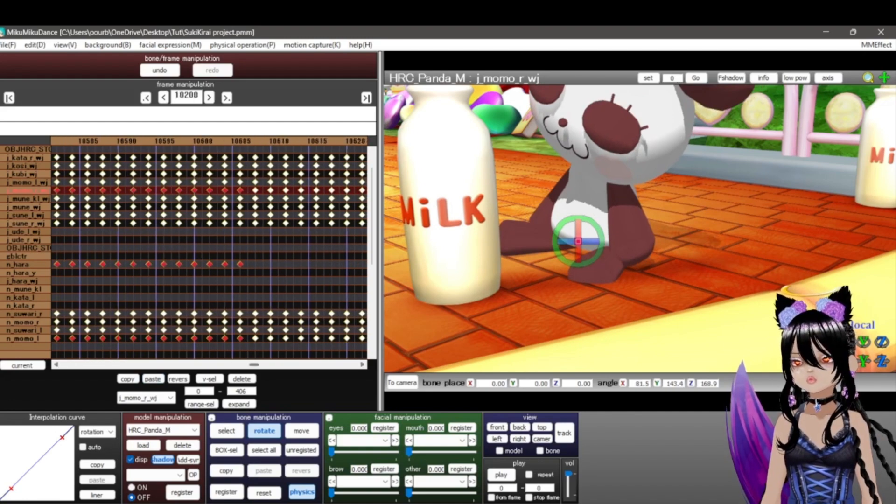
Paste the copied keyframes at frames 10608, 11016 and 11424.
{"action": "type", "text": "10608"}
{"action": "key", "text": "Return"}
{"action": "type", "text": "11016"}
{"action": "key", "text": "Return"}
{"action": "type", "text": "11424"}
{"action": "key", "text": "Return"}
{"action": "key", "text": "ctrl+v"}
Continue pasting the copied keyframes, with copies at frames 12240 and 13056.
{"action": "type", "text": "12240"}
{"action": "key", "text": "Return"}
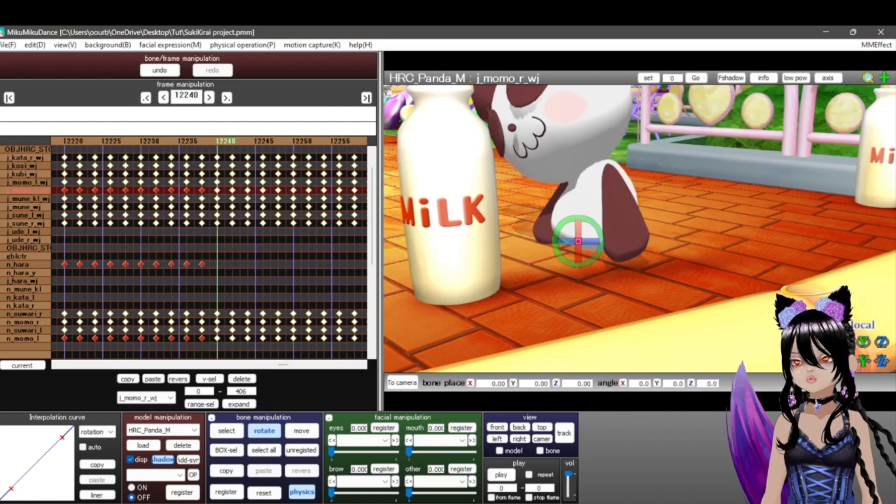
{"action": "key", "text": "ctrl+v"}
{"action": "type", "text": "13056"}
{"action": "key", "text": "Return"}
{"action": "left_click", "coordinate": [153, 379]}
Switch to camera/light/accessory to view the whole stage and return to the HRC_Panda_M timeline.
{"action": "left_click", "coordinate": [163, 431]}
{"action": "left_click", "coordinate": [163, 441]}
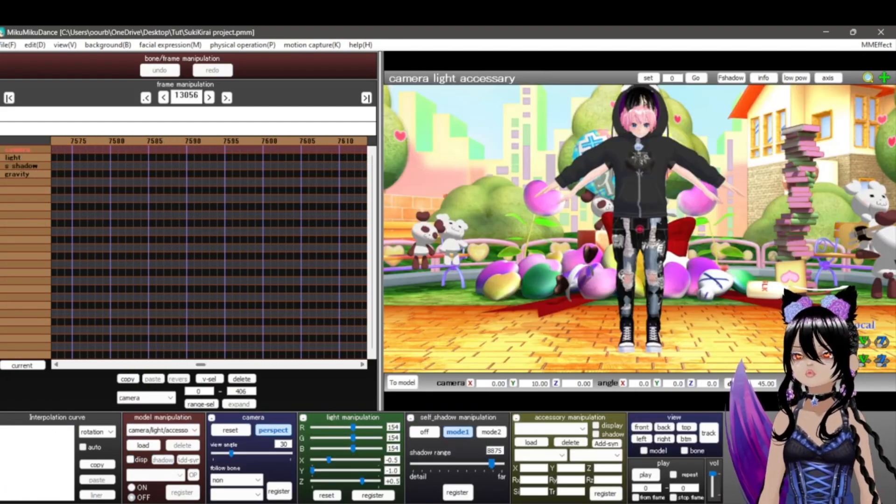
{"action": "left_click", "coordinate": [163, 430]}
{"action": "left_click_drag", "start_coordinate": [297, 365], "coordinate": [304, 364]}
Paste the copied keyframes at frames 13464 and 13872.
{"action": "type", "text": "13464"}
{"action": "key", "text": "Return"}
{"action": "type", "text": "13872"}
{"action": "key", "text": "Return"}
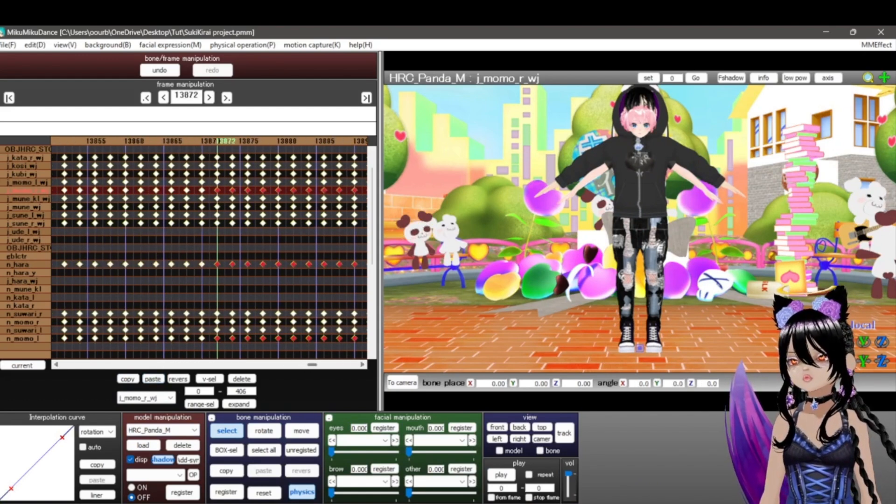
Paste the copied keyframes at frames 14280, 14688 and 15096.
{"action": "type", "text": "14280"}
{"action": "key", "text": "Return"}
{"action": "type", "text": "14688"}
{"action": "key", "text": "Return"}
{"action": "type", "text": "15096"}
{"action": "key", "text": "Return"}
{"action": "key", "text": "ctrl+v"}
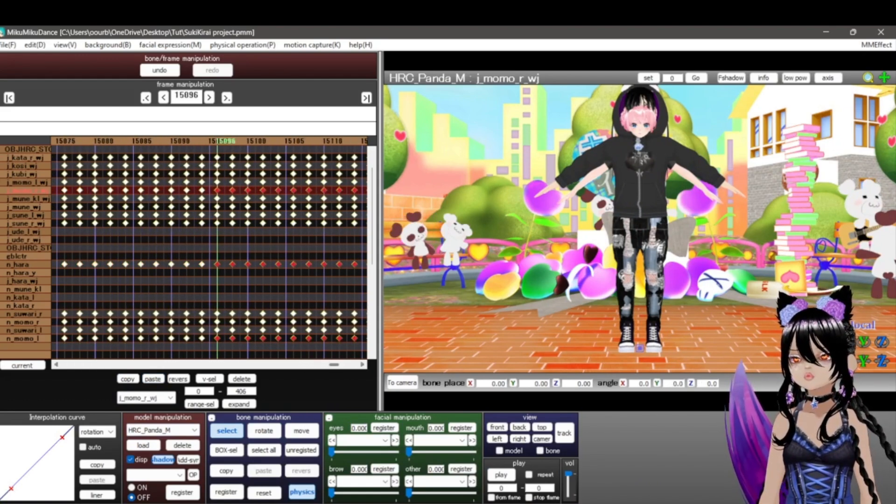
Return the timeline to frame 0 and bring the panda behind the milk bottle into close view.
{"action": "left_click_drag", "start_coordinate": [334, 364], "coordinate": [65, 365]}
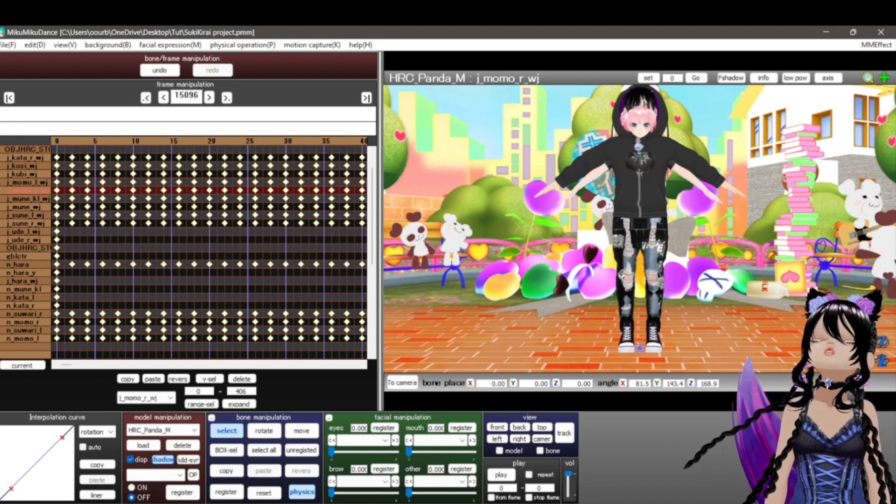
{"action": "left_click", "coordinate": [57, 141]}
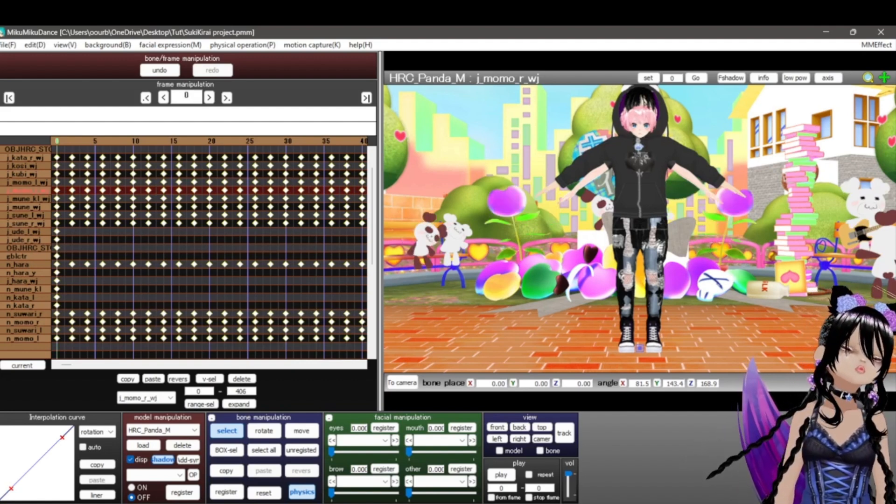
{"action": "scroll", "coordinate": [640, 229], "scroll_direction": "down", "scroll_amount": 10}
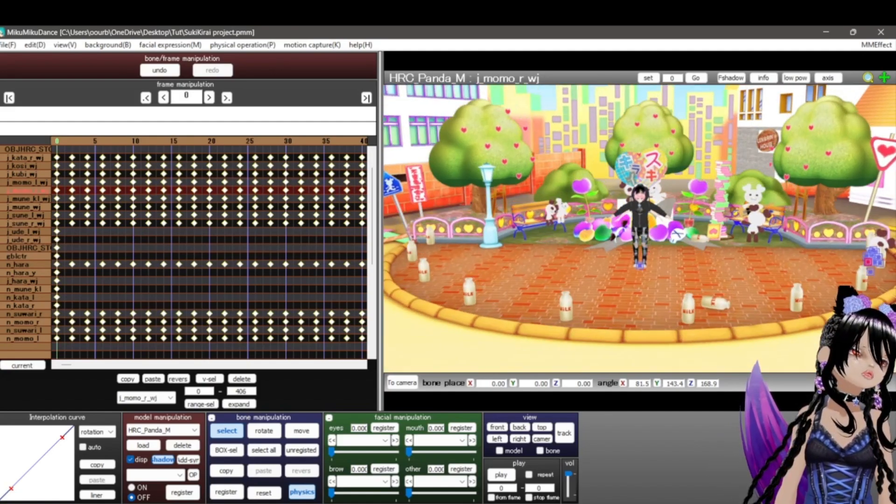
{"action": "middle_click_drag", "start_coordinate": [640, 229], "coordinate": [499, 196]}
{"action": "scroll", "coordinate": [640, 228], "scroll_direction": "up", "scroll_amount": 5}
{"action": "middle_click_drag", "start_coordinate": [639, 229], "coordinate": [593, 234]}
{"action": "scroll", "coordinate": [639, 229], "scroll_direction": "up", "scroll_amount": 5}
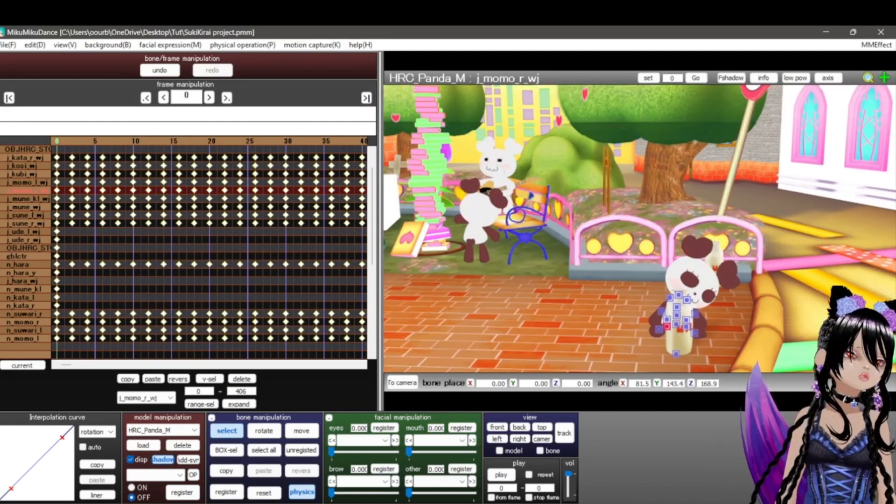
{"action": "scroll", "coordinate": [640, 229], "scroll_direction": "up", "scroll_amount": 6}
{"action": "right_click_drag", "start_coordinate": [639, 229], "coordinate": [612, 224]}
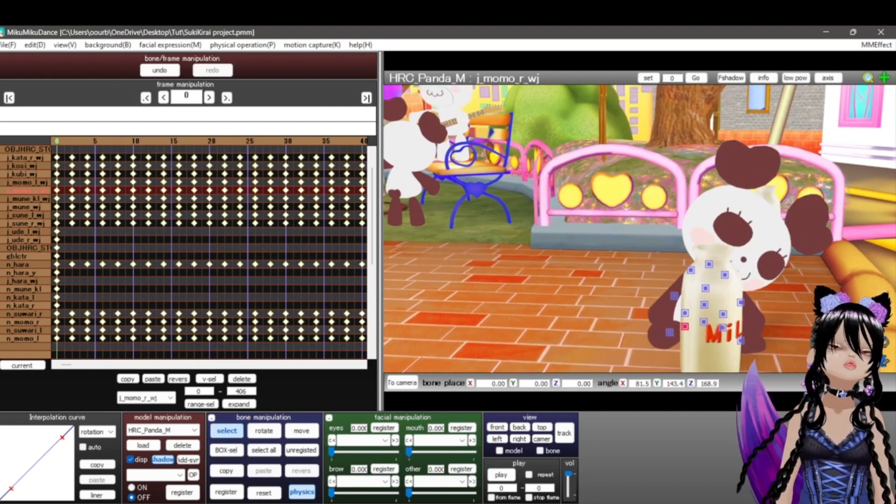
Frame the seated panda beside the milk bottle and play the animation from frame 0 to check its motion.
{"action": "scroll", "coordinate": [640, 229], "scroll_direction": "up", "scroll_amount": 3}
{"action": "scroll", "coordinate": [640, 229], "scroll_direction": "down", "scroll_amount": 5}
{"action": "scroll", "coordinate": [640, 229], "scroll_direction": "up", "scroll_amount": 3}
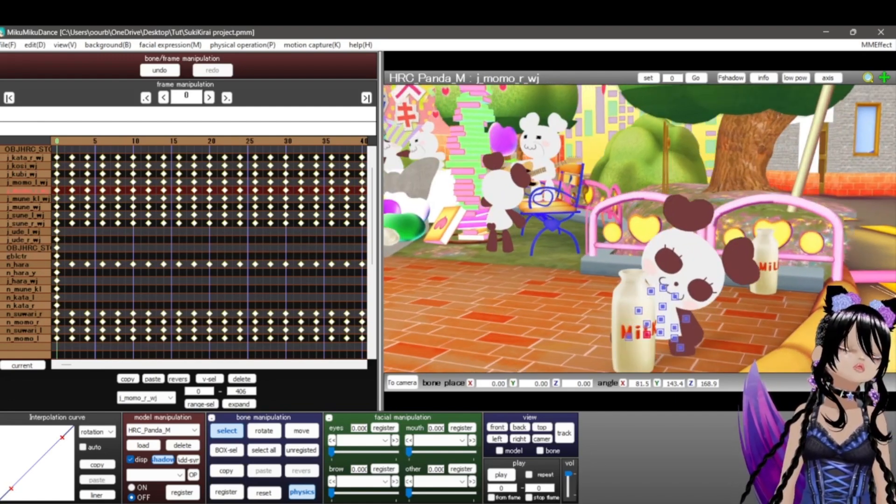
{"action": "scroll", "coordinate": [640, 229], "scroll_direction": "down", "scroll_amount": 4}
{"action": "right_click_drag", "start_coordinate": [607, 211], "coordinate": [677, 243]}
{"action": "middle_click_drag", "start_coordinate": [607, 224], "coordinate": [687, 238]}
{"action": "right_click_drag", "start_coordinate": [677, 224], "coordinate": [593, 252]}
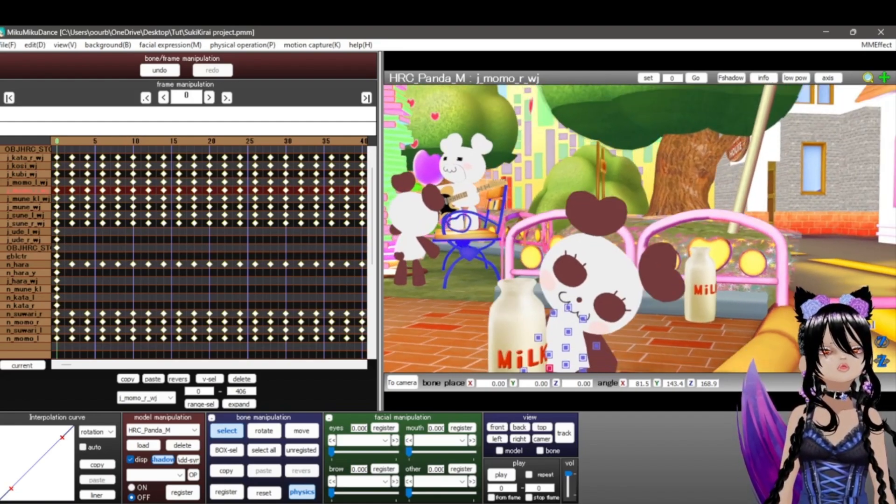
{"action": "middle_click_drag", "start_coordinate": [590, 280], "coordinate": [622, 203]}
{"action": "scroll", "coordinate": [622, 203], "scroll_direction": "up", "scroll_amount": 3}
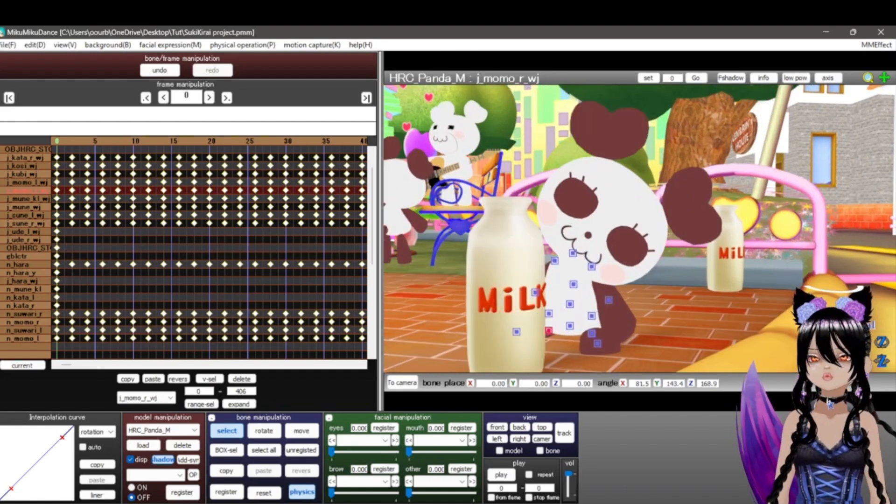
{"action": "middle_click_drag", "start_coordinate": [607, 233], "coordinate": [623, 212]}
{"action": "left_click", "coordinate": [501, 475]}
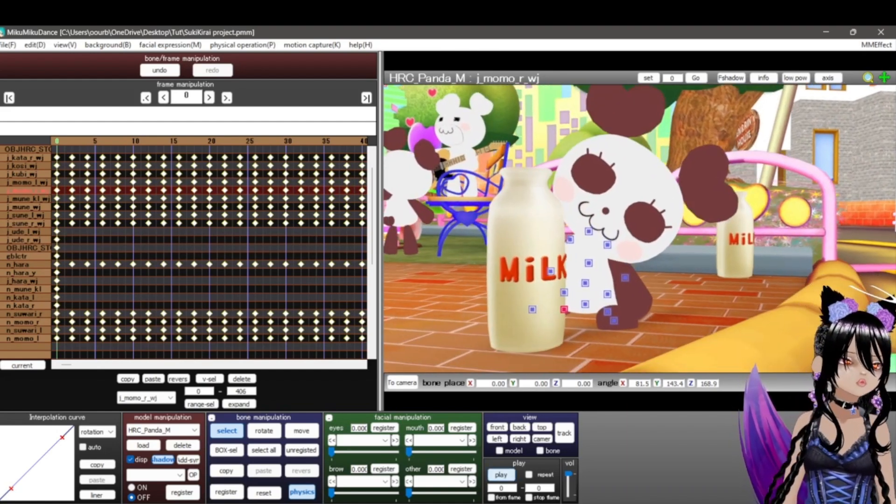